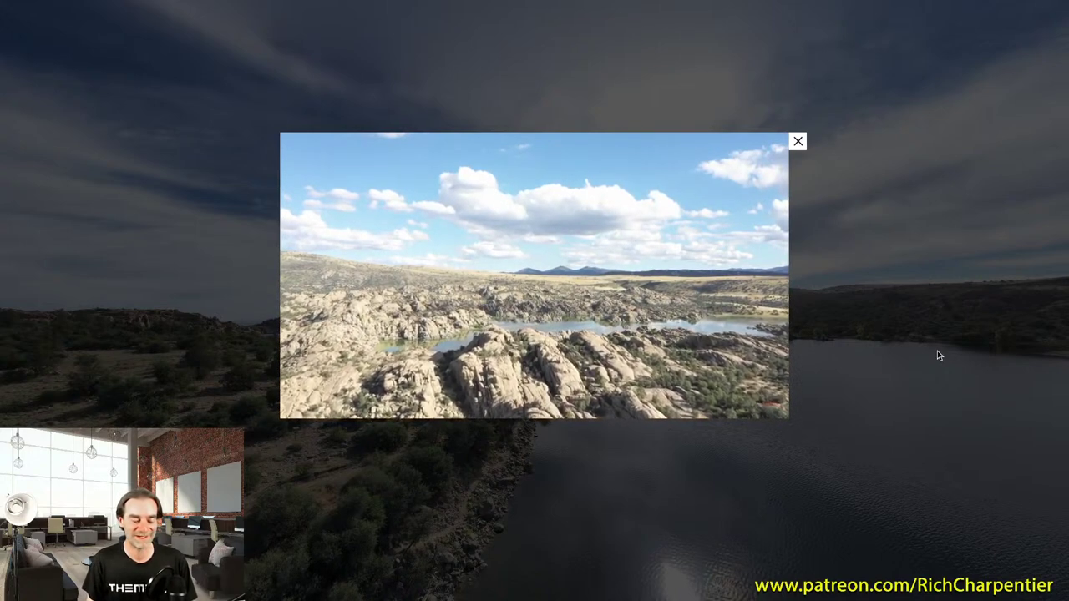
Close the landscape video, go via Granite Dells and Northern Boat Launch, and open the kayak rentals video
left_click(797, 143)
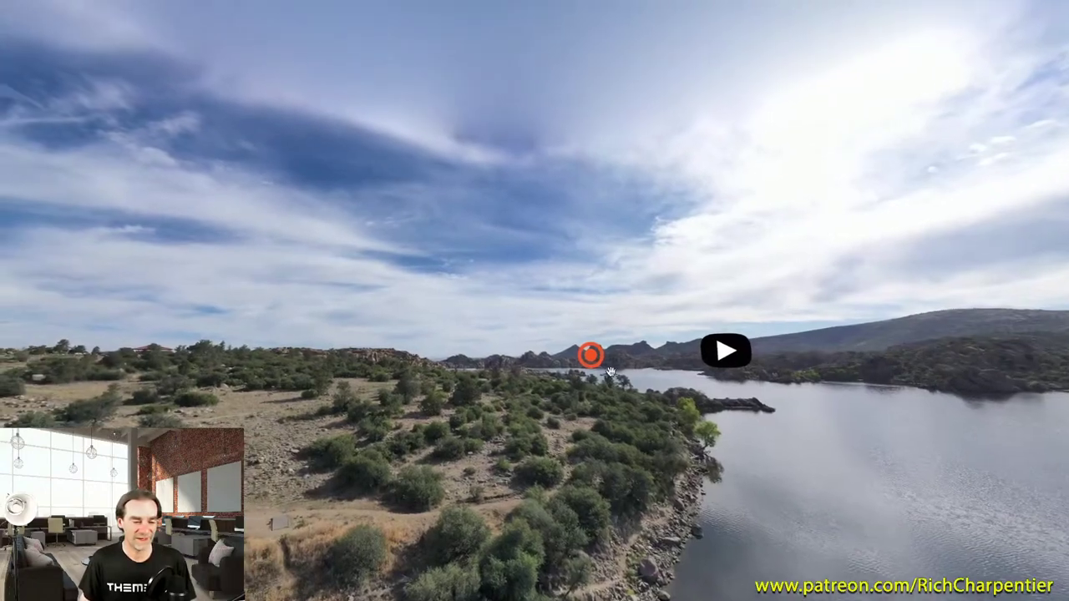
left_click(593, 357)
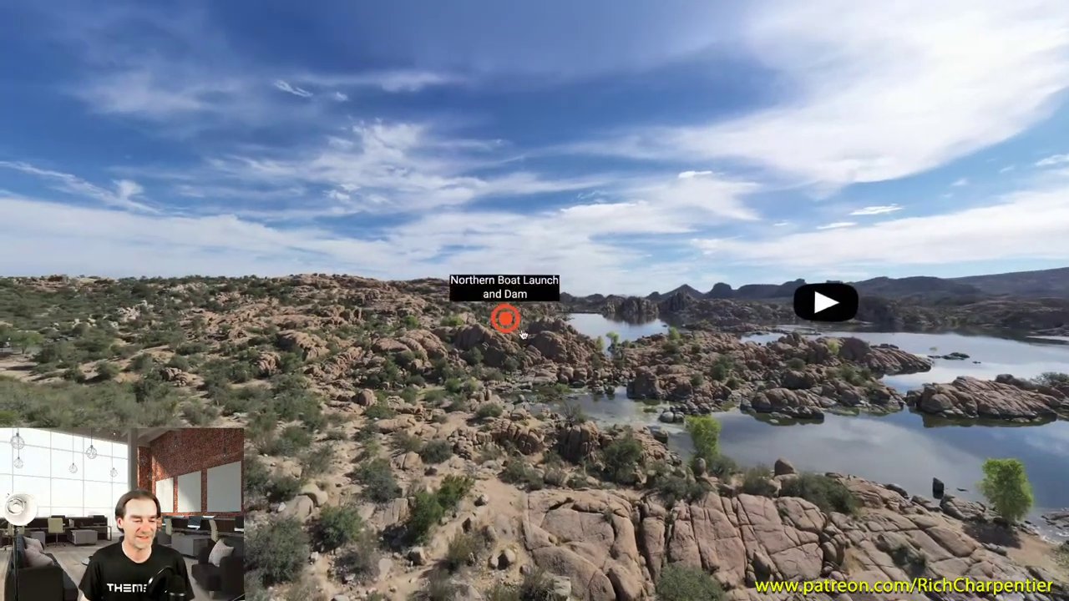
left_click(506, 318)
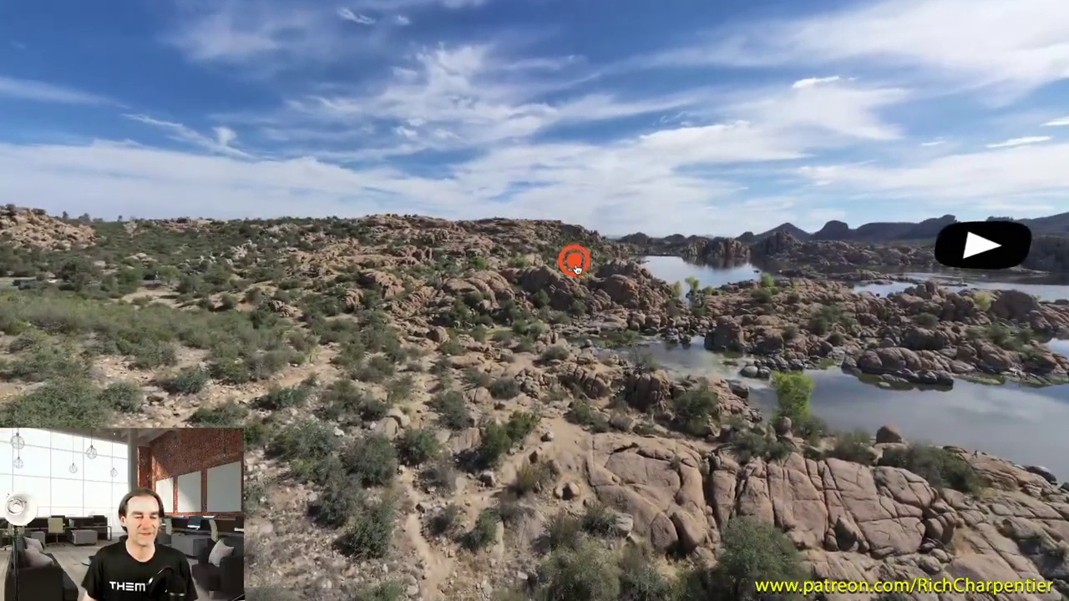
left_click(575, 266)
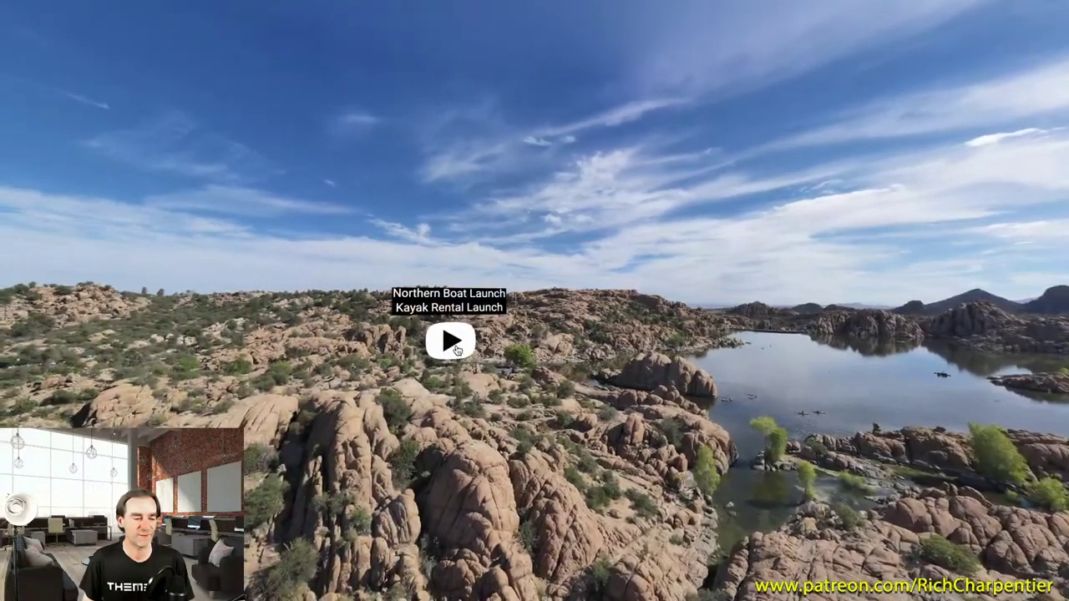
left_click(451, 342)
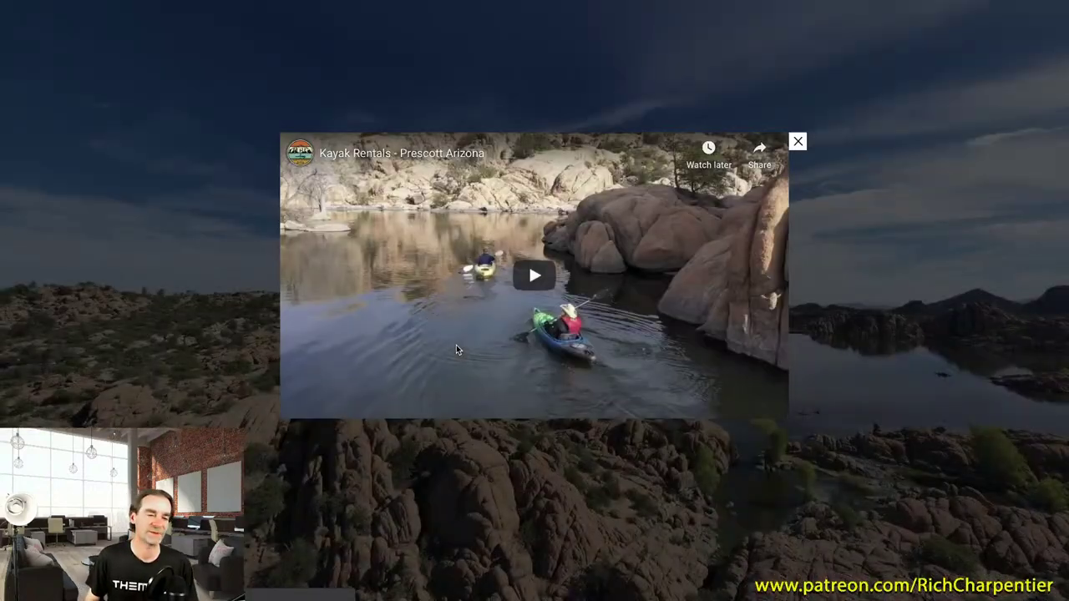
Play the 'Kayak Rentals - Prescott Arizona' video
left_click(529, 282)
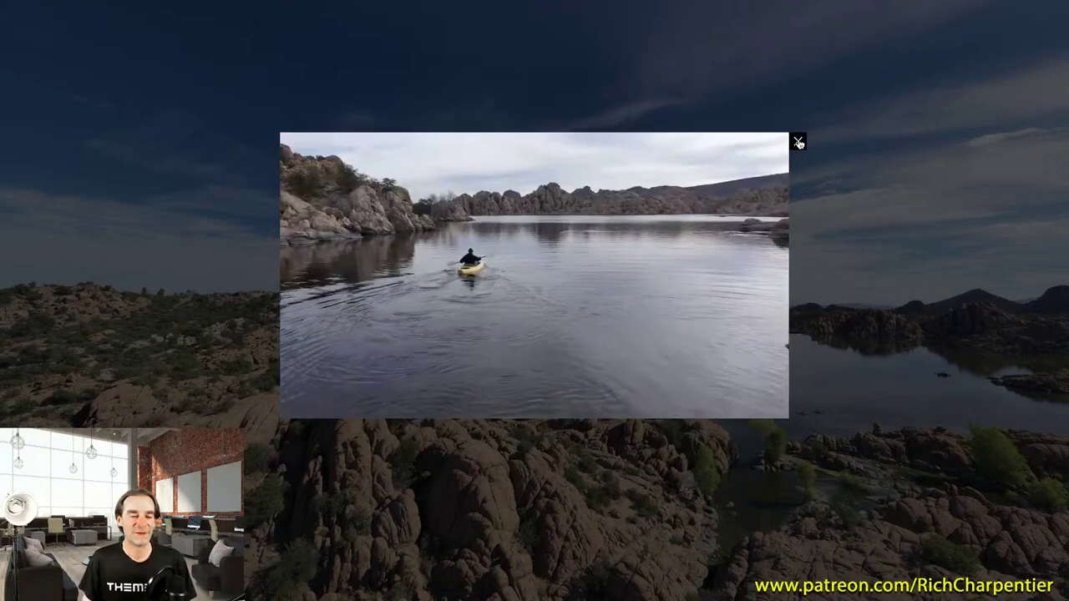
Close the kayak video and jump to the Watson Lake Park Grassy Area panorama
left_click(798, 142)
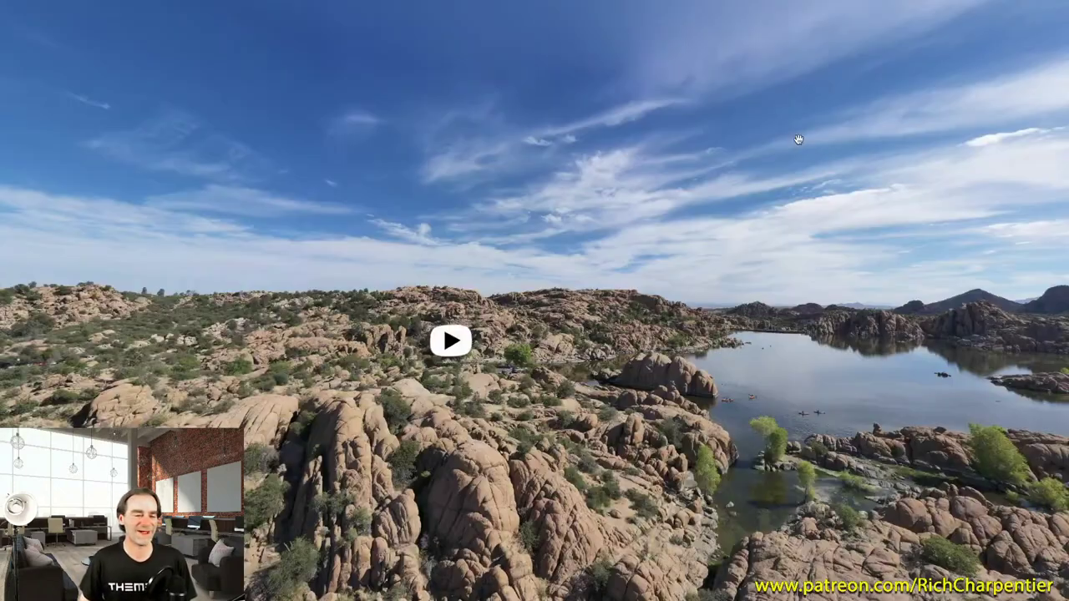
left_click_drag(424, 249, 876, 267)
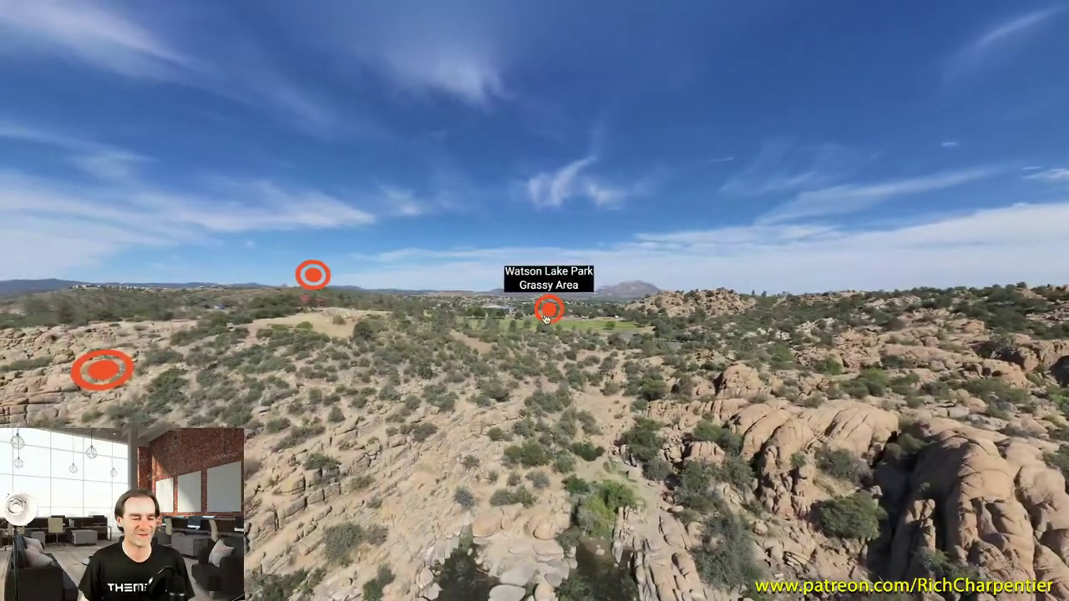
left_click(547, 311)
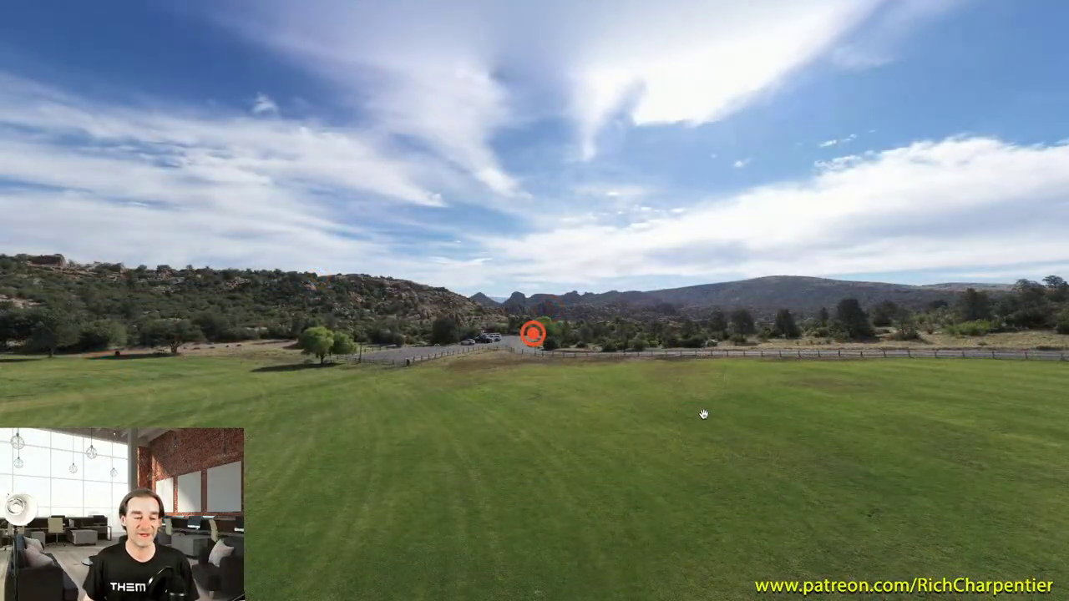
Look around the grassy field, ending on the aerial view over the field and road
left_click_drag(704, 414, 532, 376)
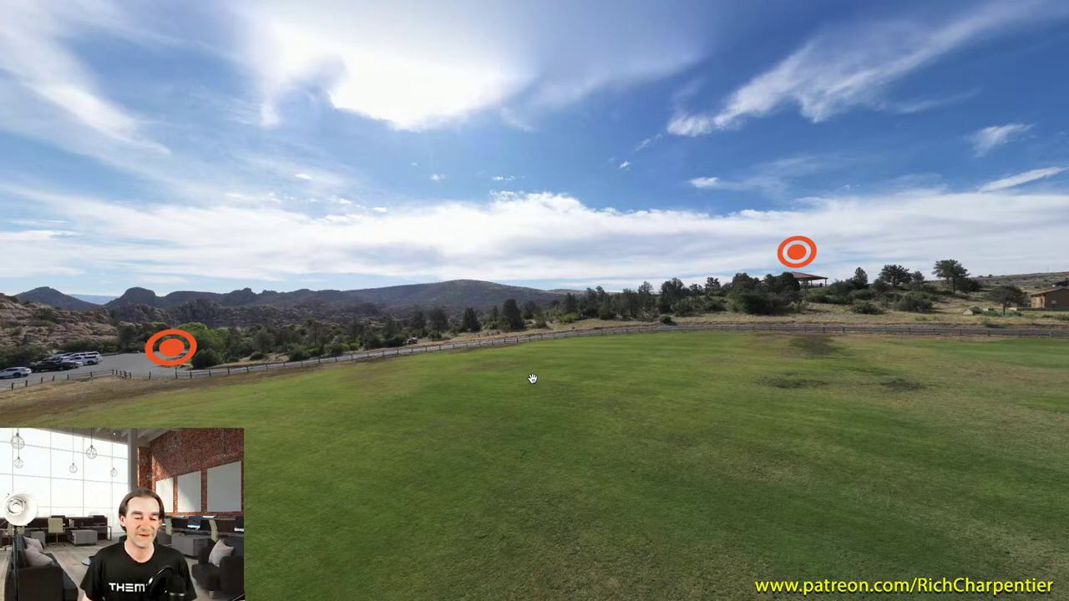
left_click_drag(679, 428, 517, 364)
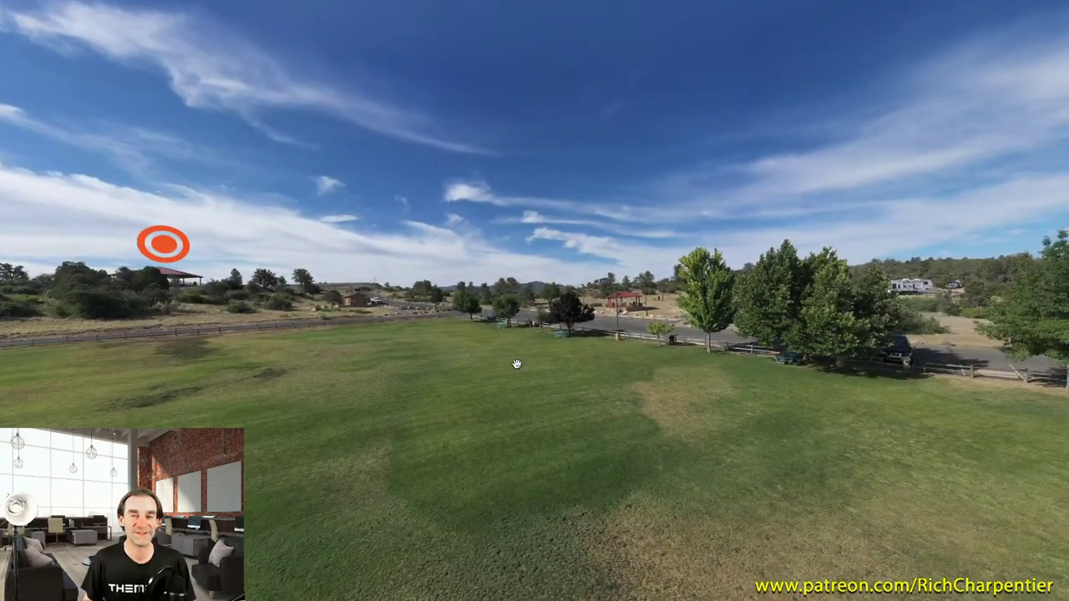
left_click_drag(530, 367, 550, 344)
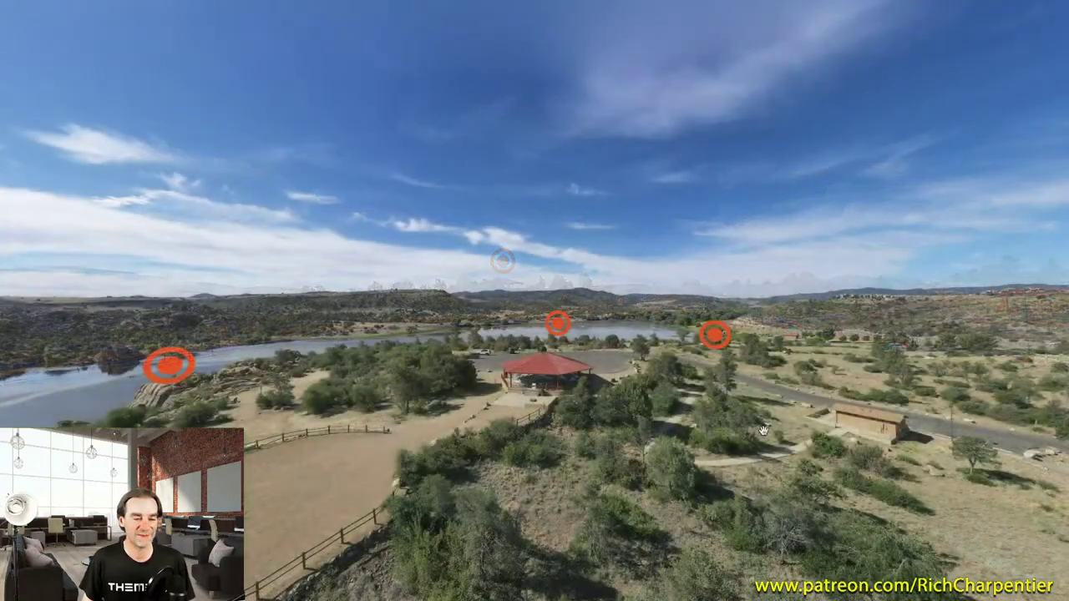
left_click_drag(625, 419, 348, 354)
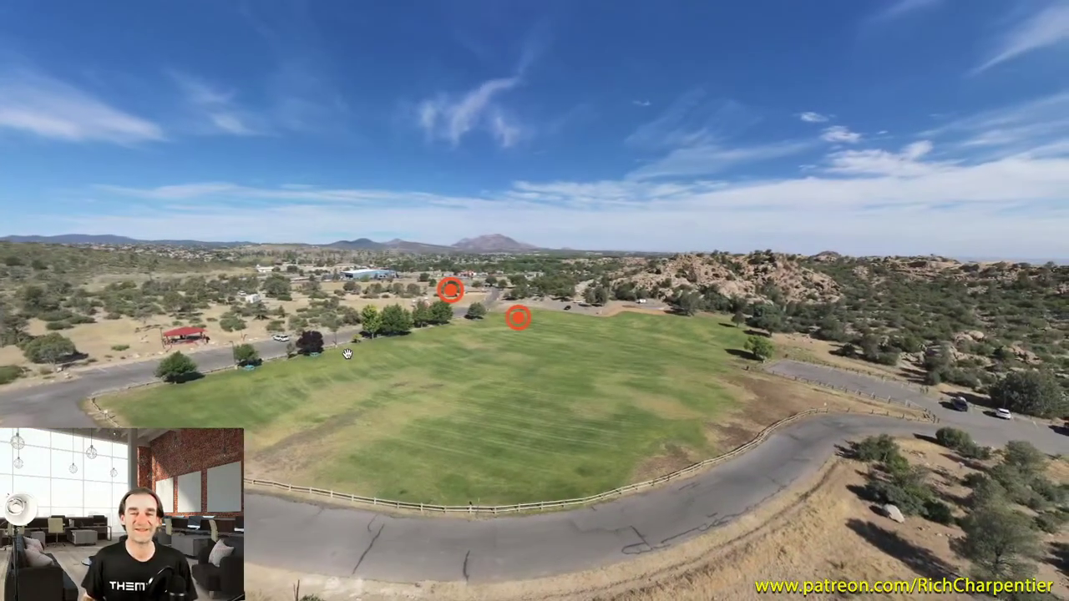
left_click_drag(509, 385, 359, 380)
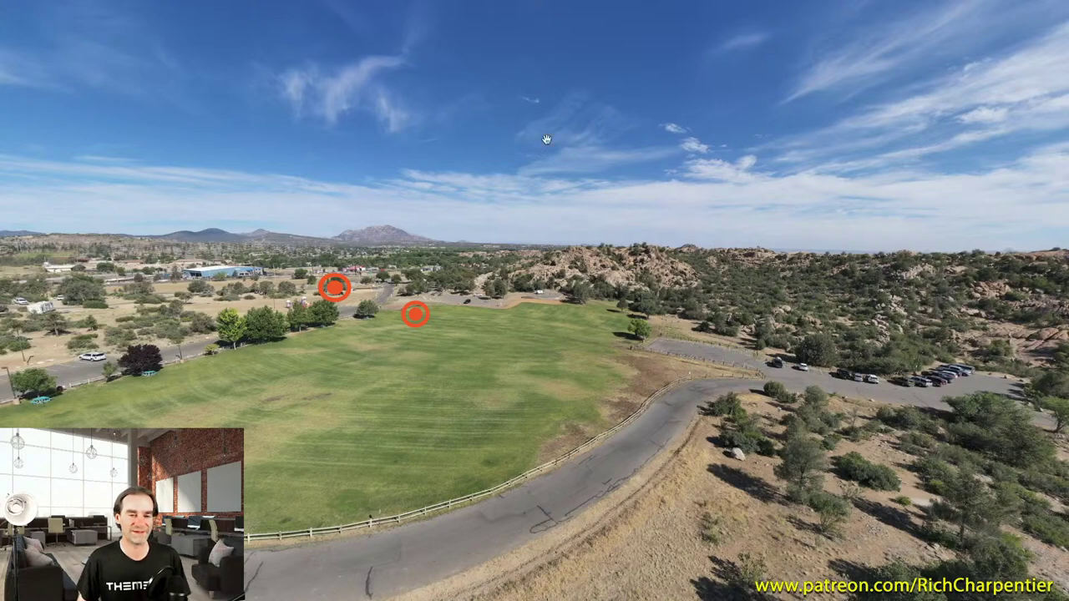
Exit fullscreen, pan once more across the grassy field, then go back and open Explore's Featured Photos
key("Escape")
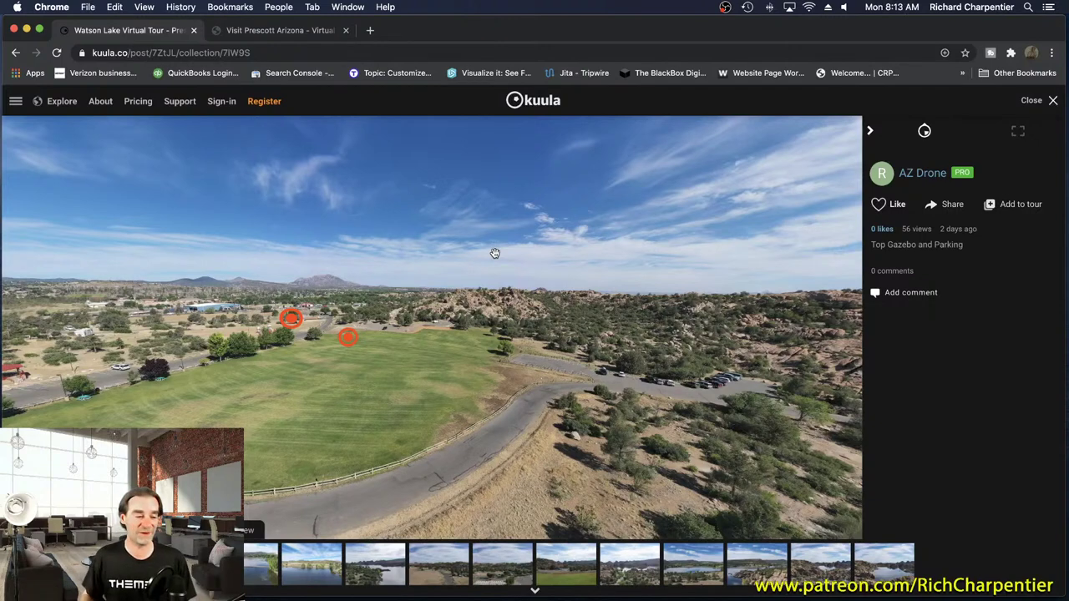
left_click_drag(403, 355, 467, 348)
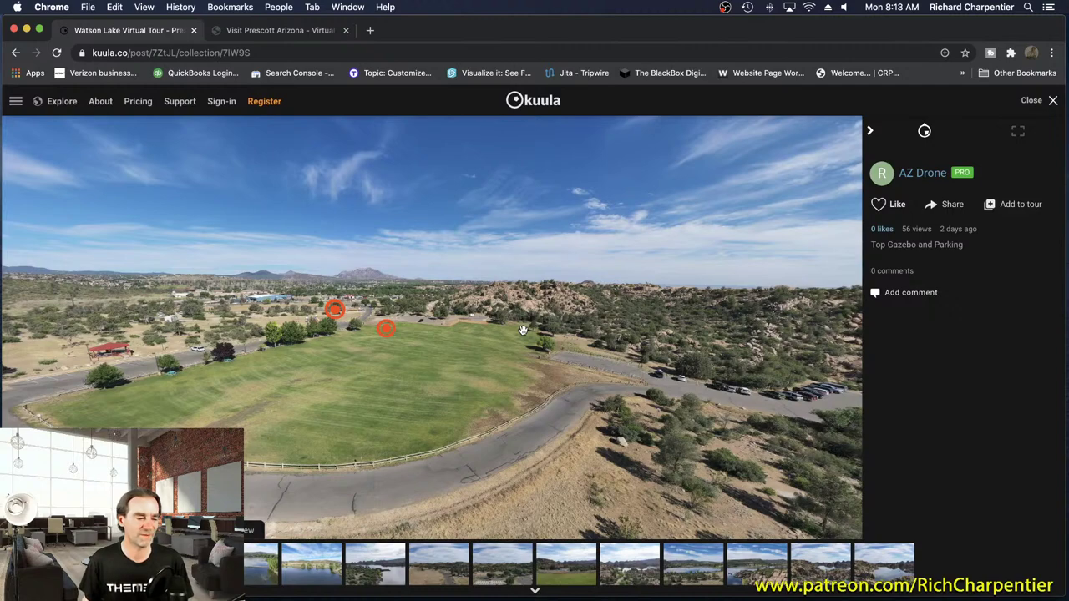
left_click_drag(89, 386, 452, 348)
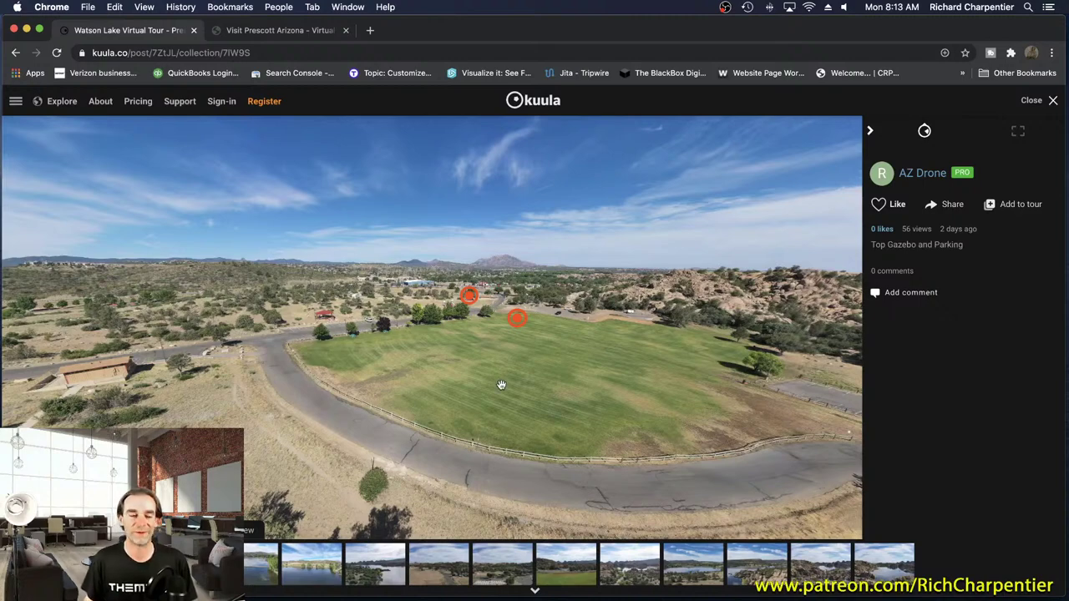
left_click_drag(536, 363, 566, 366)
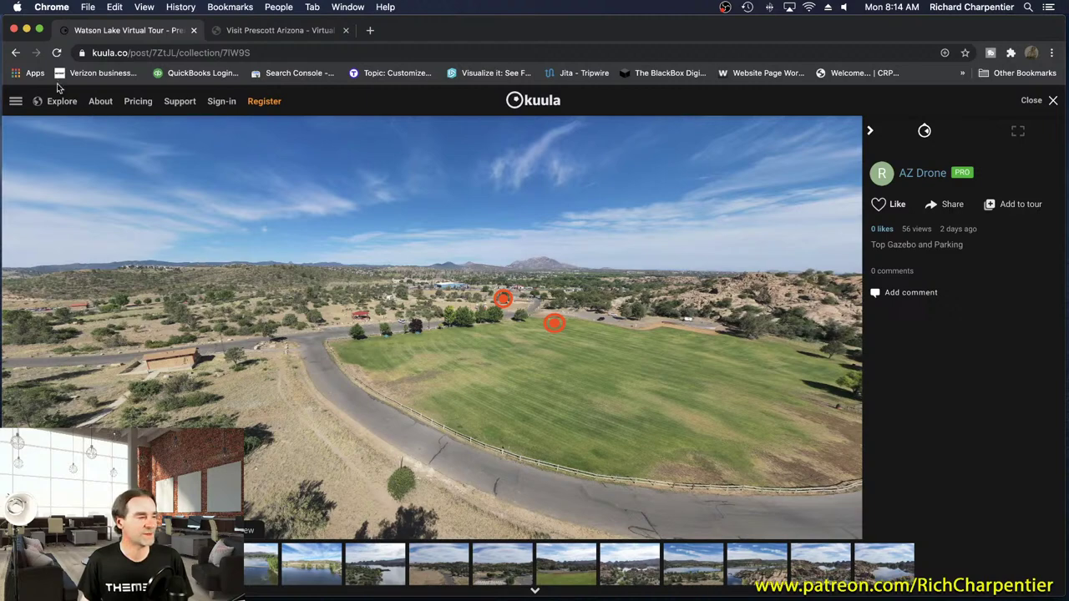
left_click(17, 55)
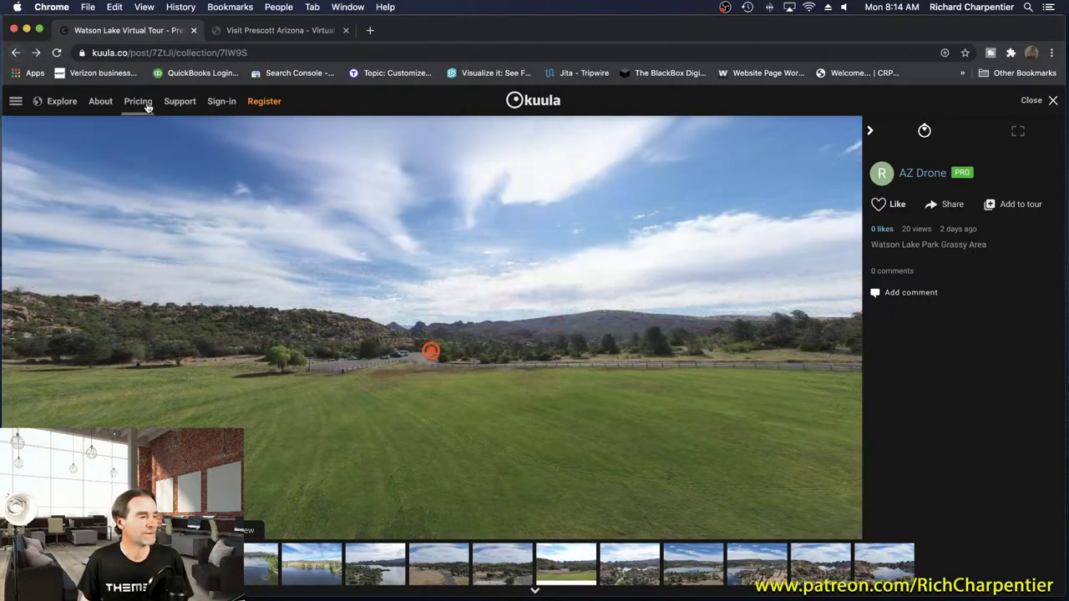
left_click(61, 101)
Search for 'az drone', open the AZ Drone profile, and show its Tours tab
left_click(519, 161)
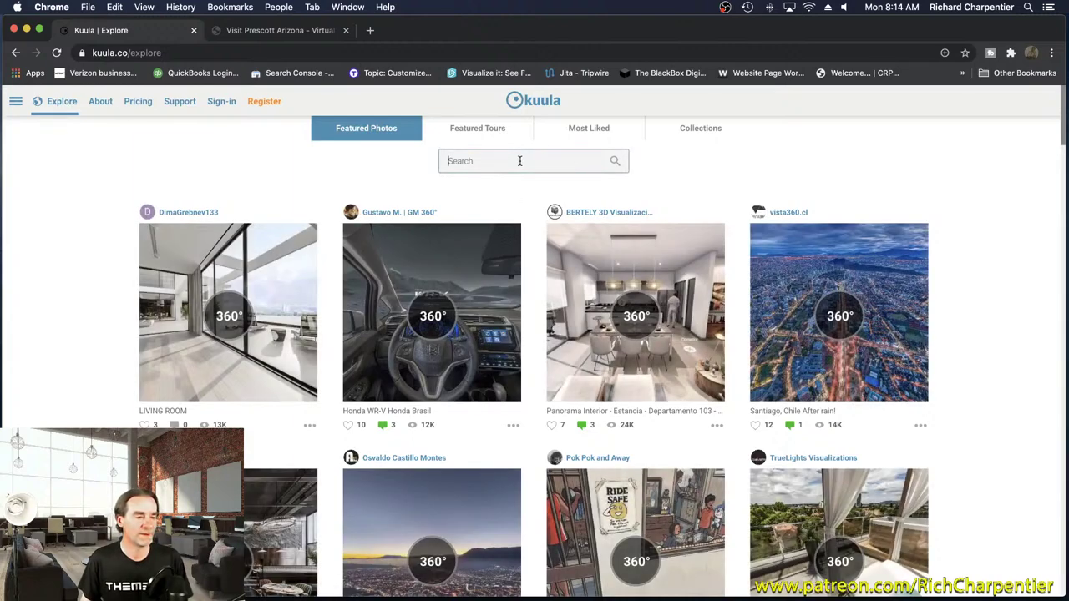
type("az drone")
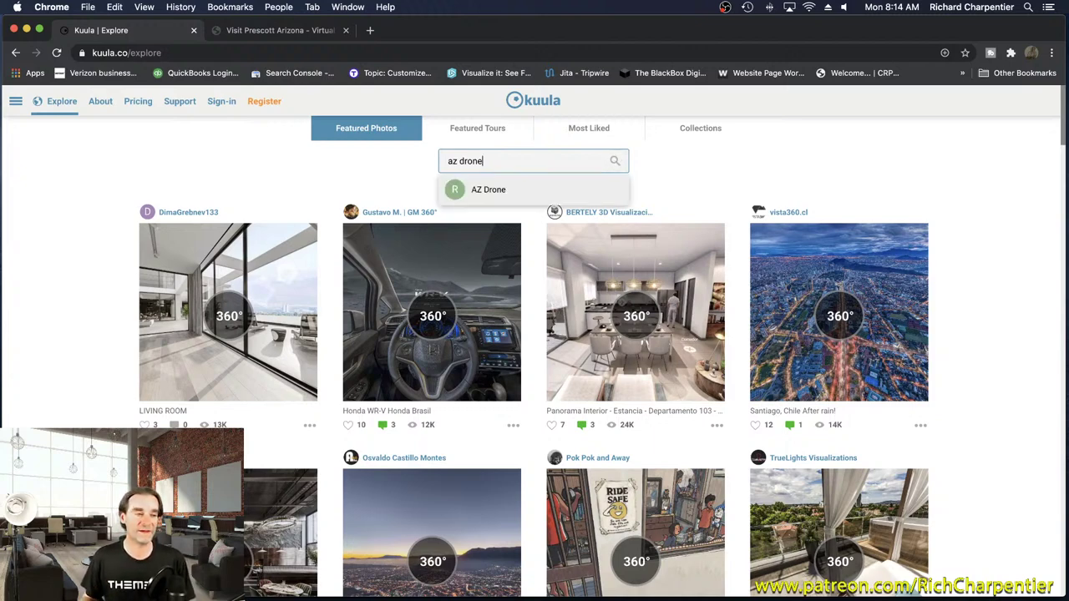
left_click(516, 194)
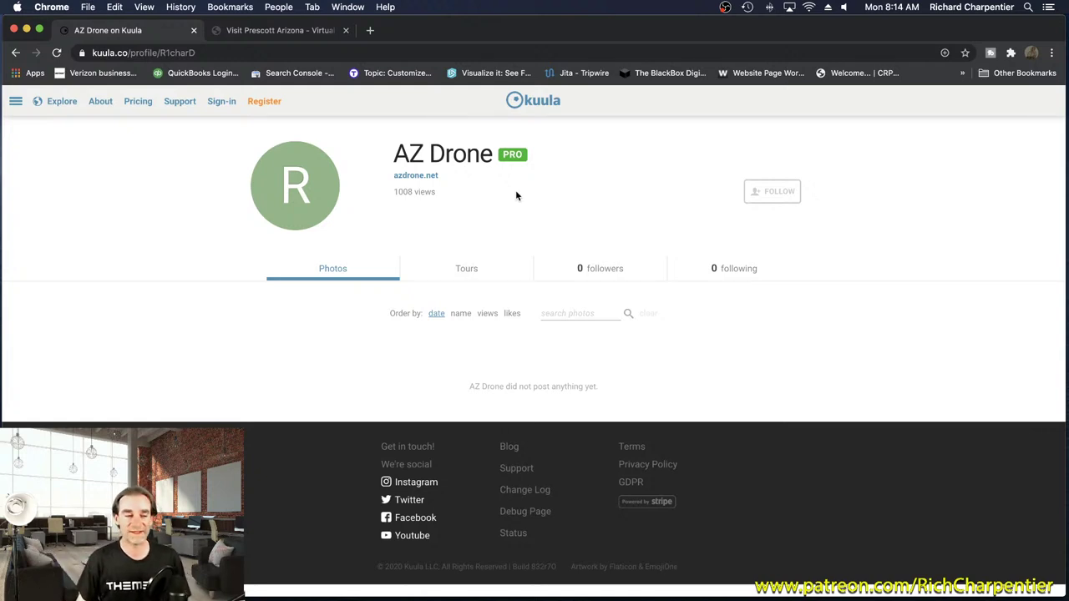
left_click(493, 268)
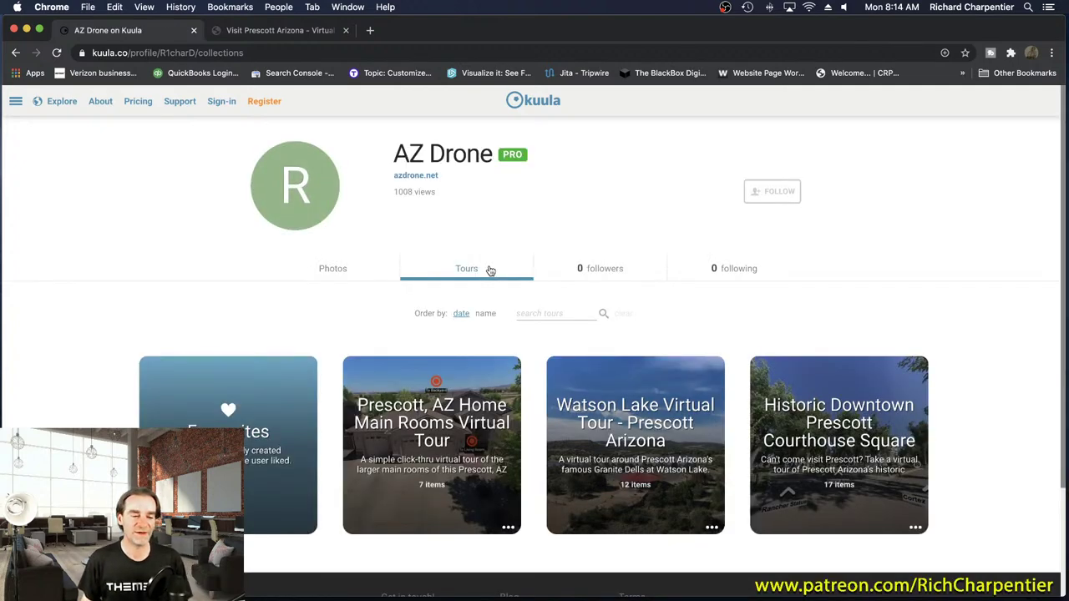
Open the 'Prescott, AZ Home Main Rooms Virtual Tour' at its front-yard aerial view
left_click(468, 413)
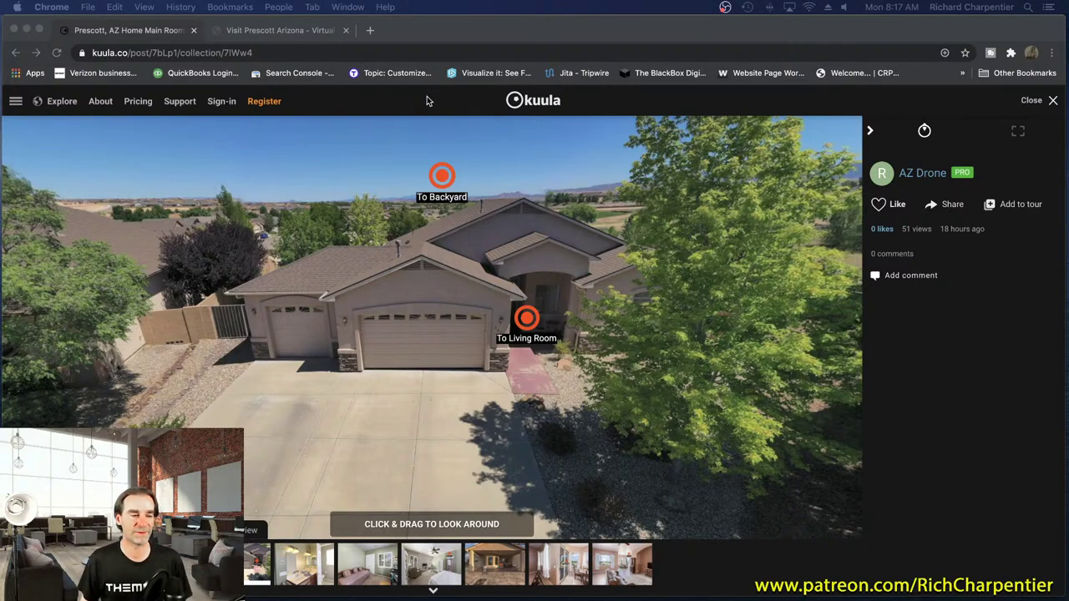
Return to AZ Drone's tours, open the Historic Downtown Prescott Courthouse Square tour, and face the Picnic Area
left_click(15, 55)
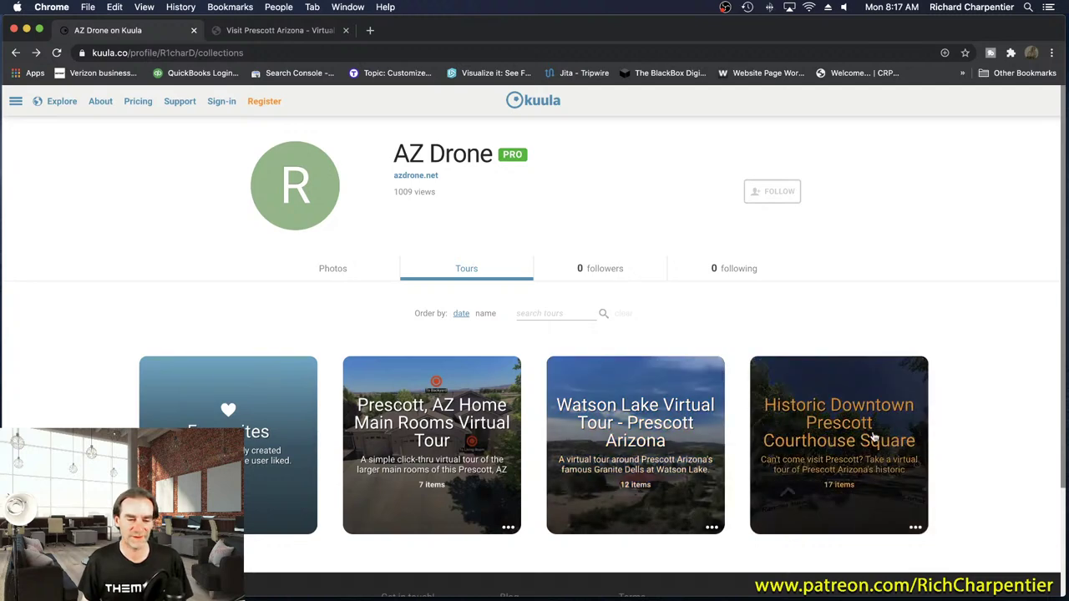
scroll(869, 434, "down", 4)
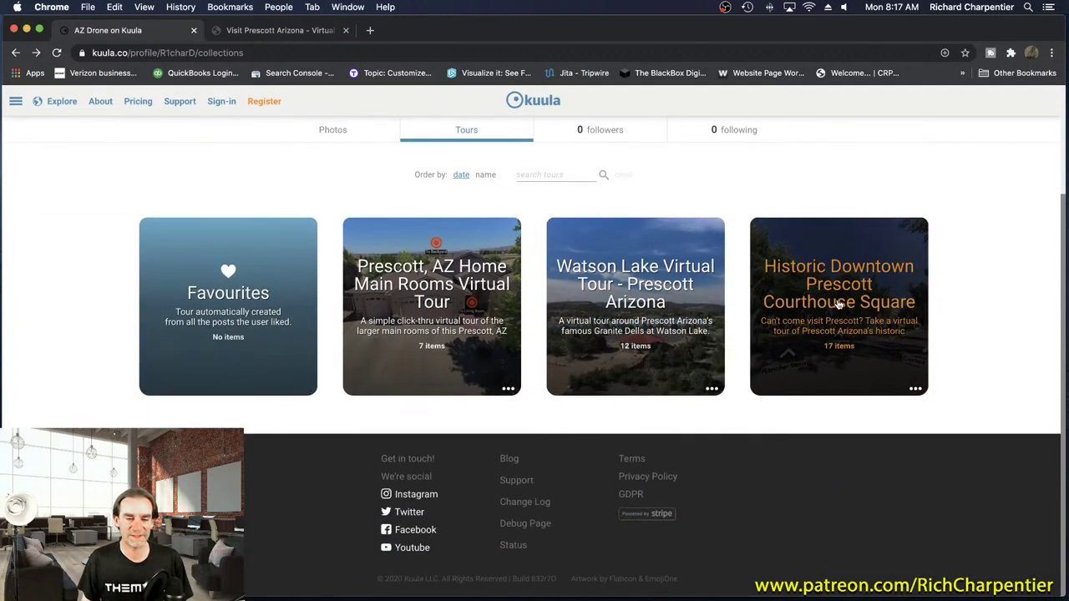
left_click(838, 305)
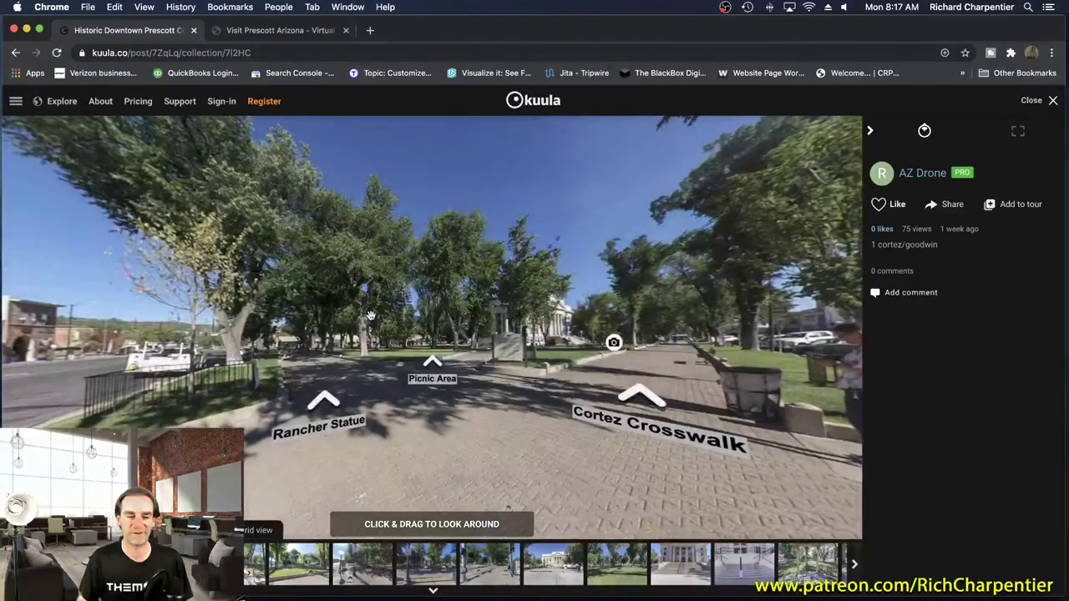
left_click_drag(370, 315, 559, 352)
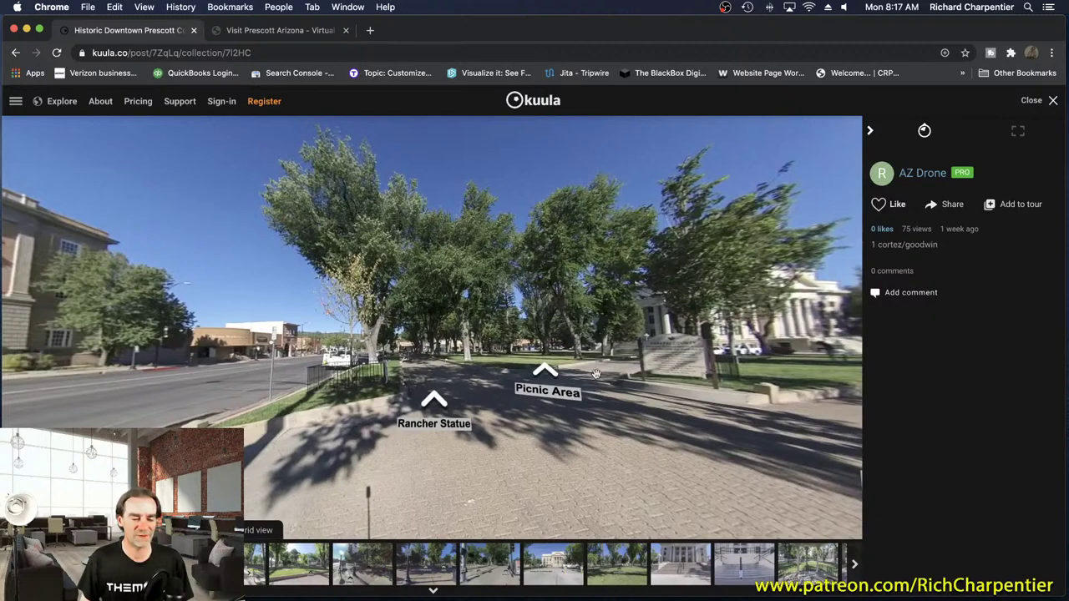
Move to the Picnic Area lawn, then the Courthouse Steps, and look toward Montezuma St. Crosswalk
left_click(548, 374)
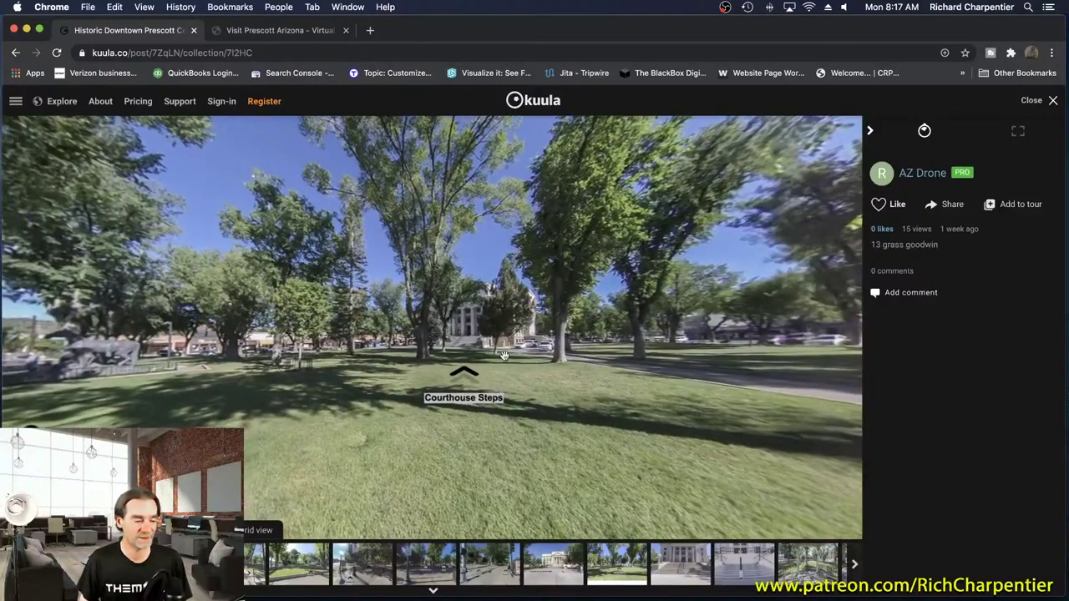
left_click(468, 379)
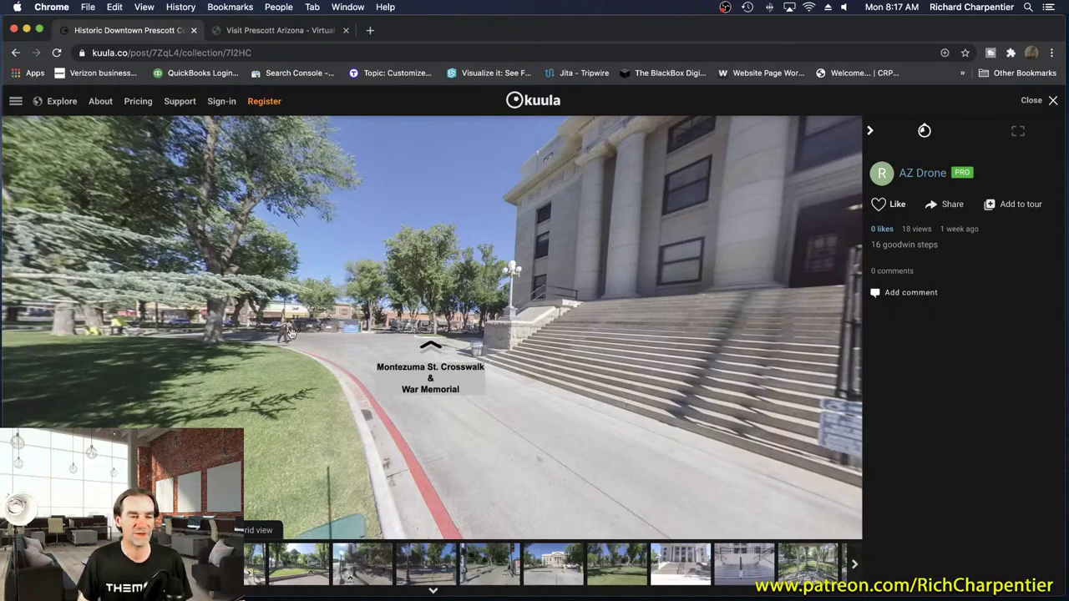
left_click_drag(294, 334, 509, 354)
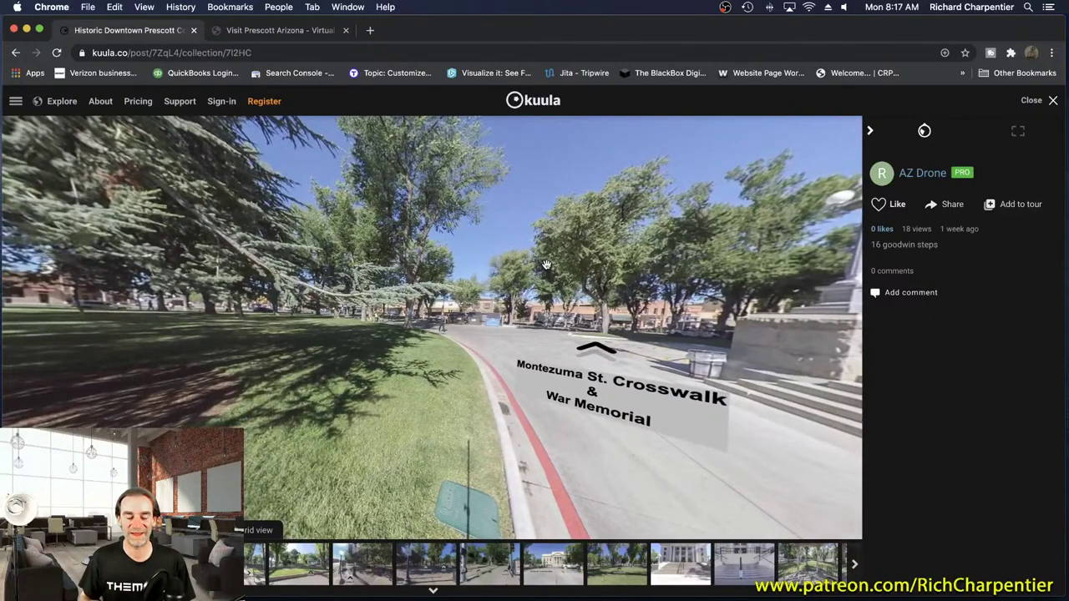
left_click_drag(598, 295, 429, 352)
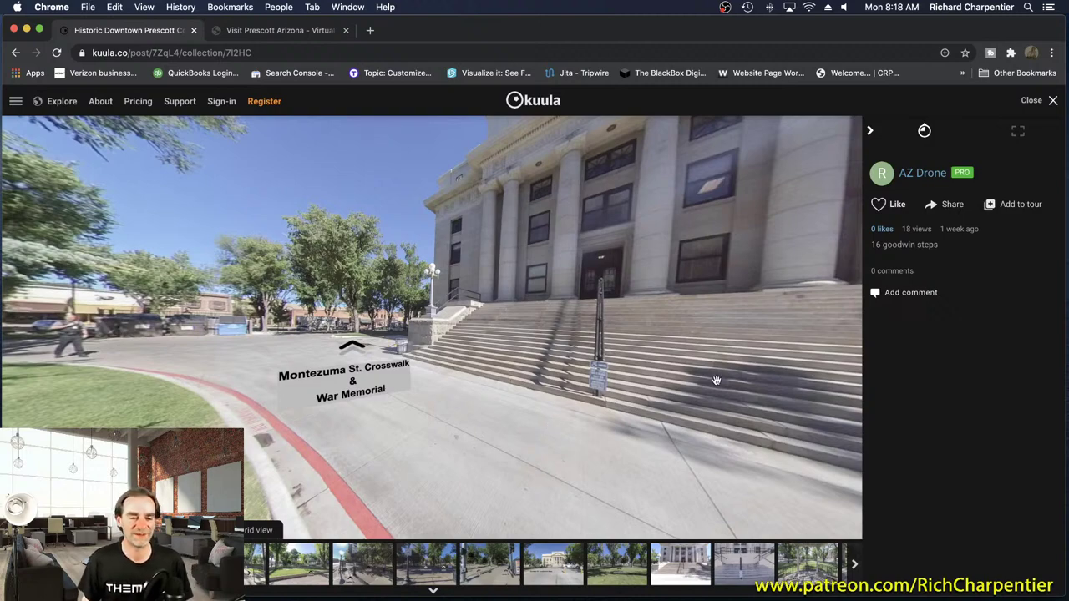
Turn the '16 goodwin steps' view to face the courthouse's front entrance
left_click_drag(716, 381, 468, 372)
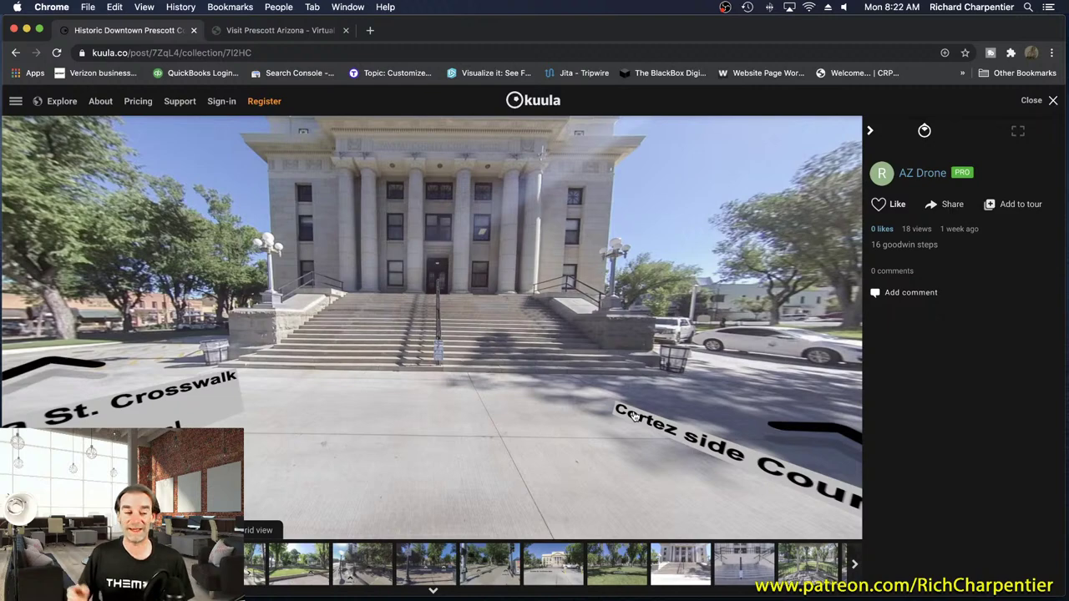
Jump to the Cortez side Courthouse Steps scene, then return to Kuula's featured 360° photos
left_click(635, 416)
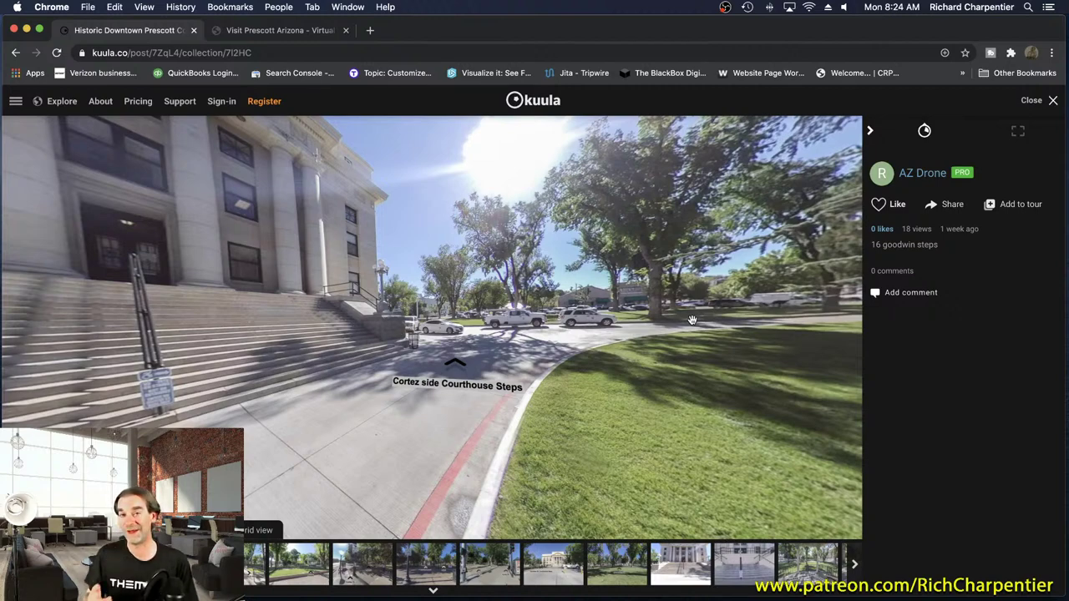
left_click(455, 363)
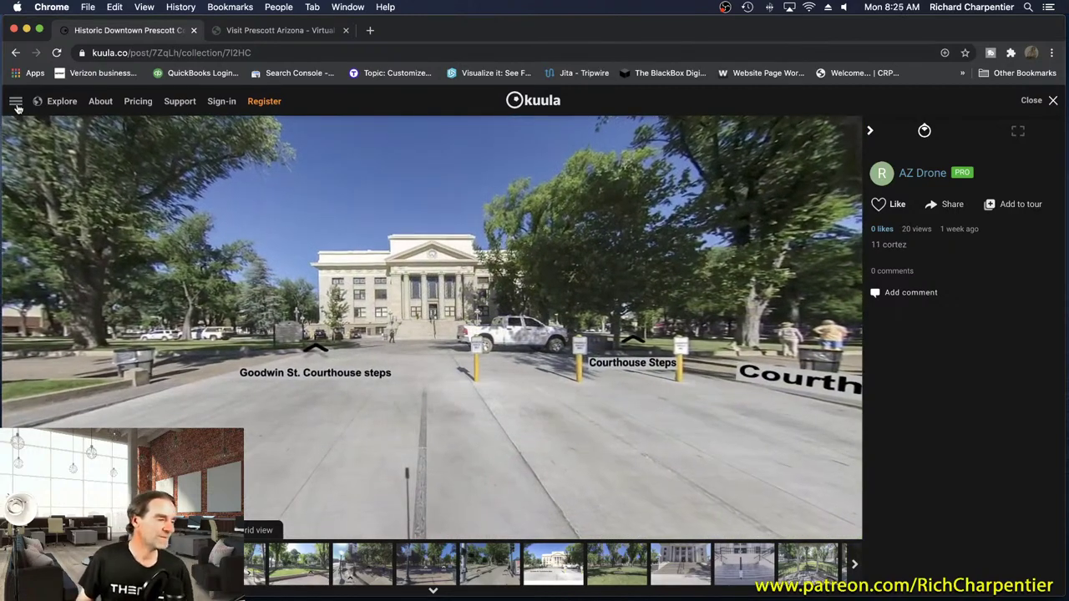
left_click(55, 100)
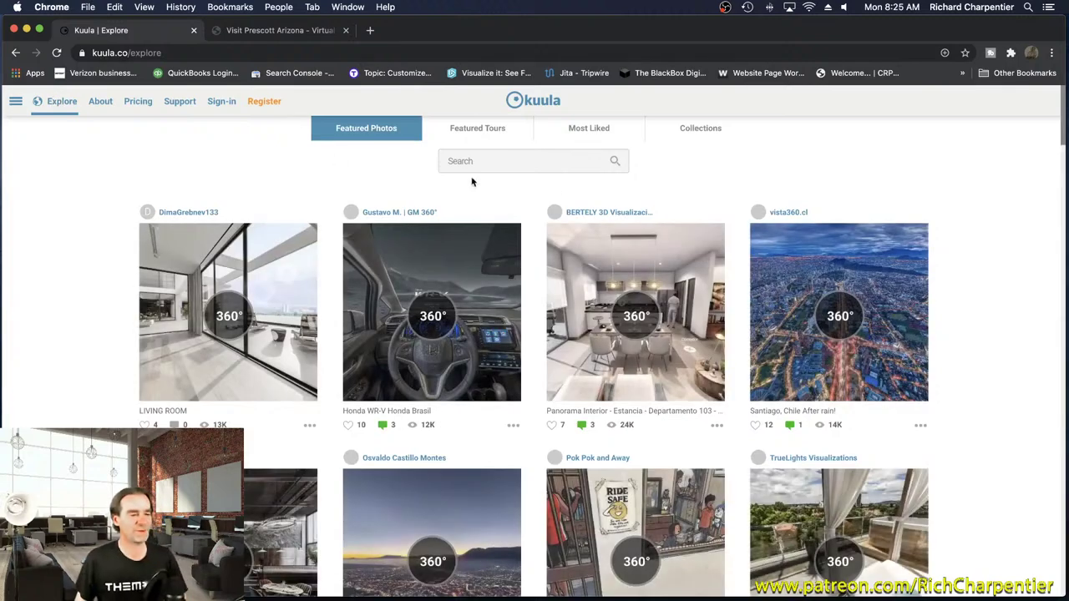
Search 'az drone' and open the AZ Drone profile's Tours tab
left_click(545, 161)
type("az drone")
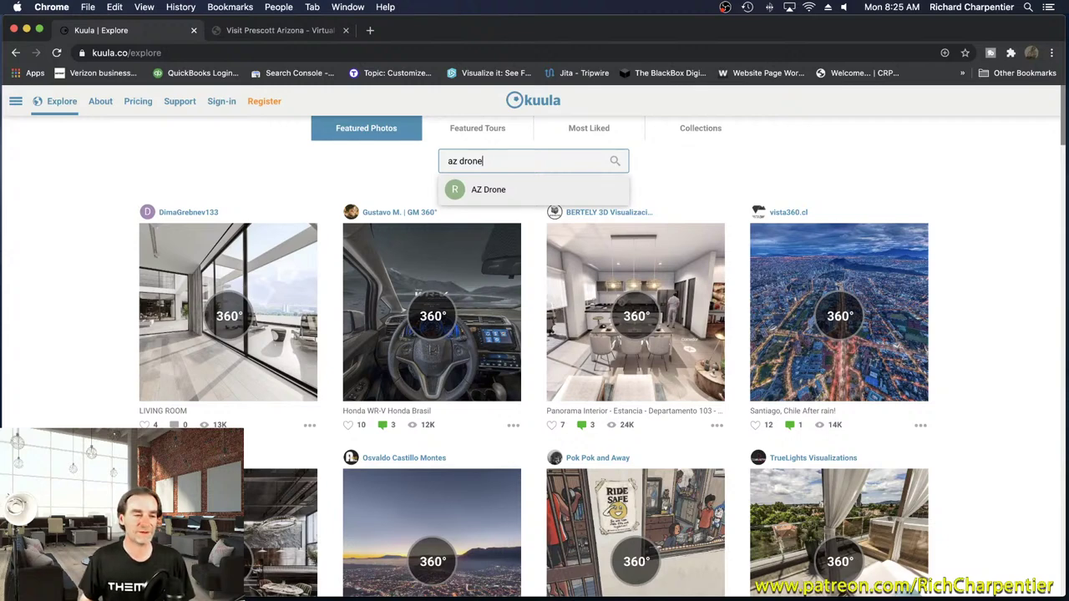
left_click(501, 197)
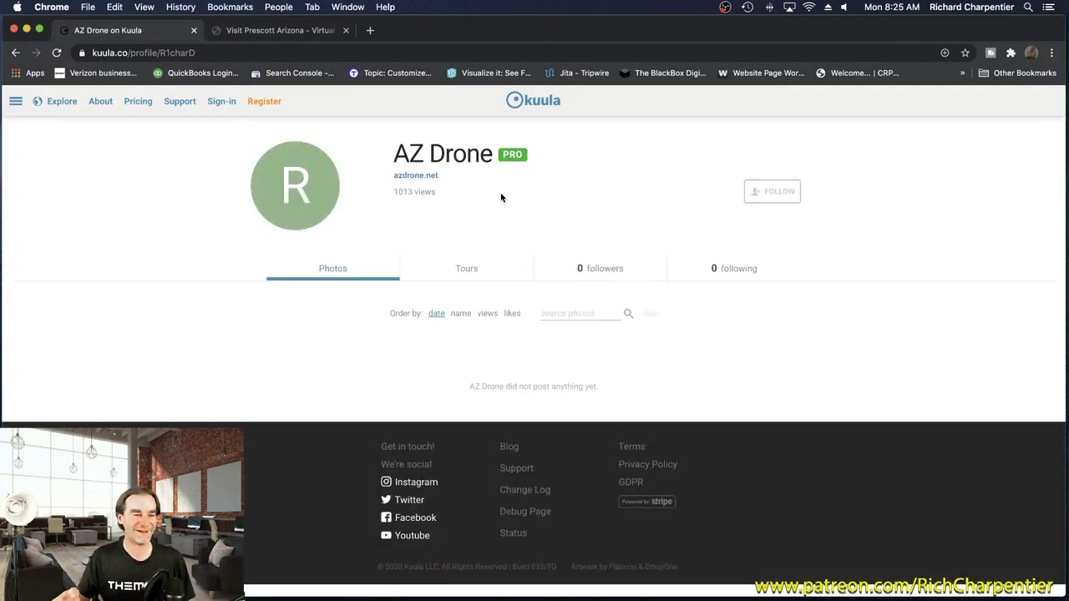
left_click(472, 281)
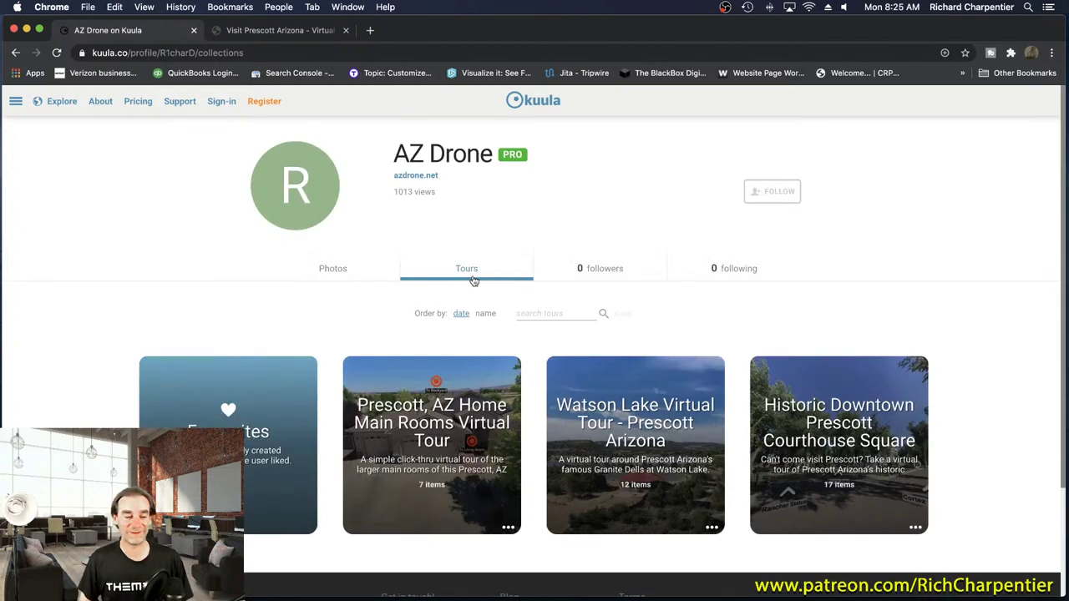
Open the 'Prescott, AZ Home Main Rooms Virtual Tour' and rotate the aerial front-yard view
left_click(450, 427)
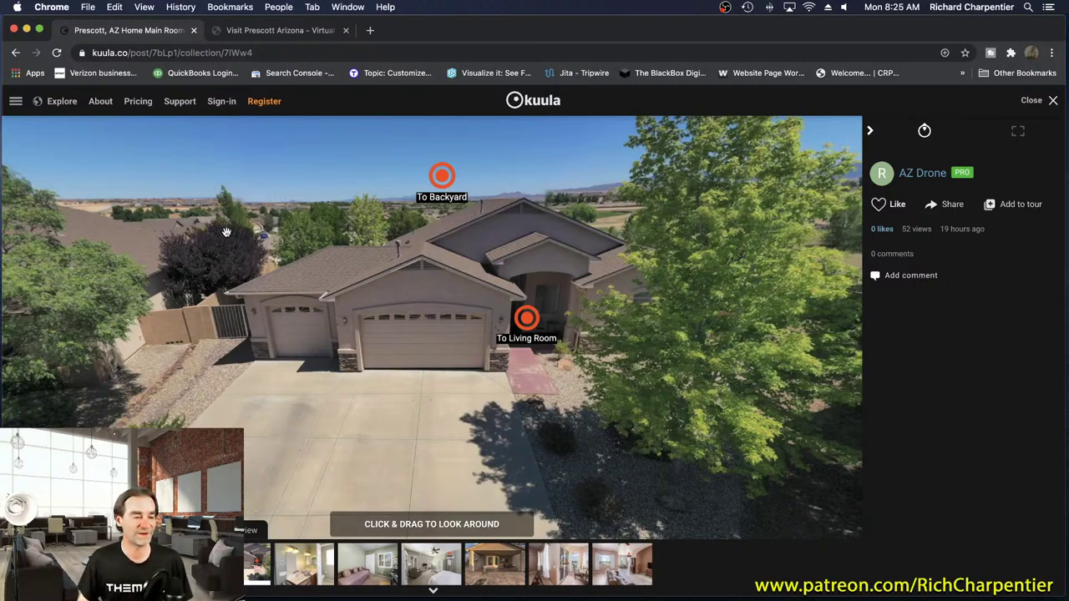
left_click_drag(225, 234, 791, 336)
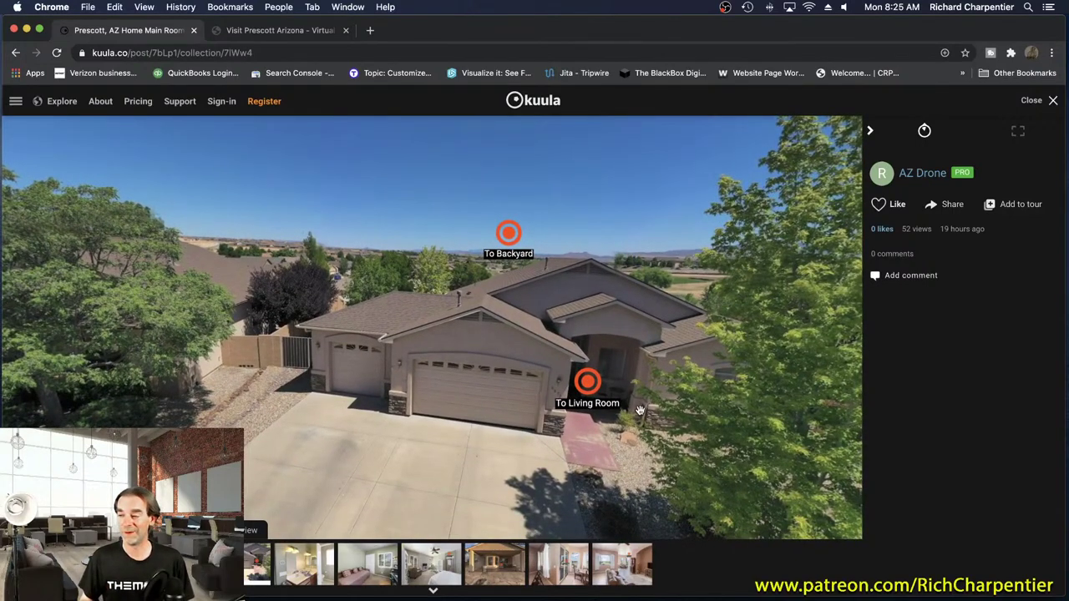
Enter the living room scene and turn toward the hallway until the Master Bedroom hotspot shows
left_click(587, 384)
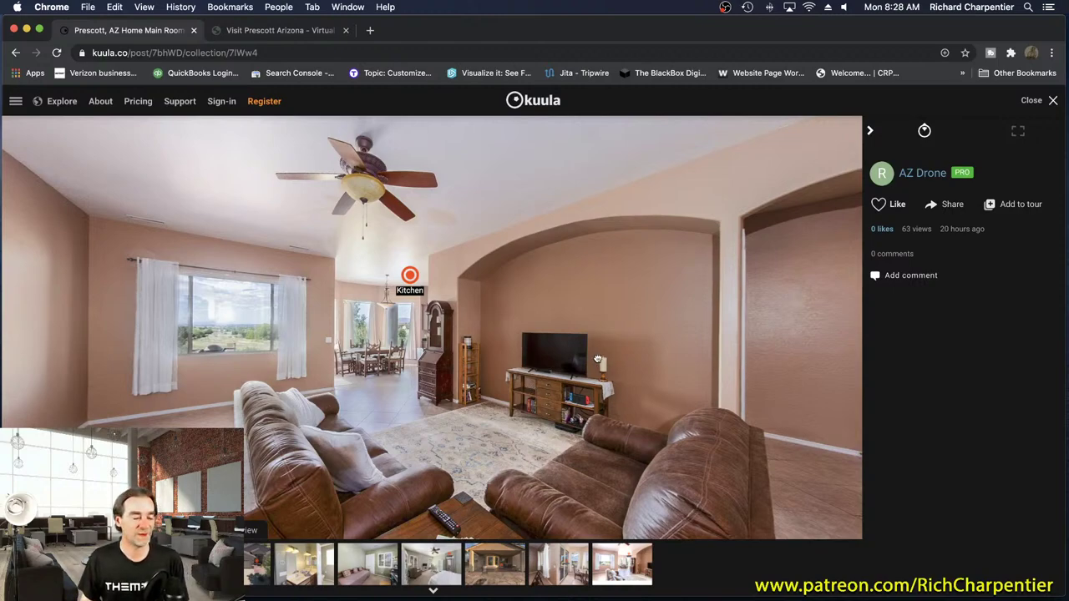
left_click_drag(599, 361, 553, 349)
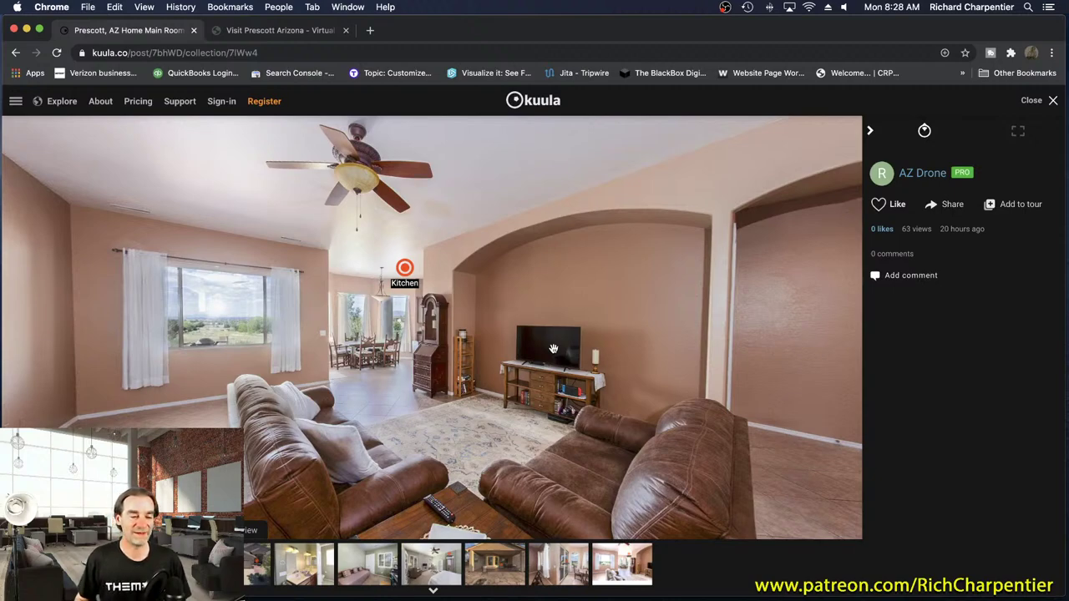
left_click_drag(714, 305, 351, 300)
left_click_drag(677, 317, 528, 322)
left_click_drag(726, 320, 526, 319)
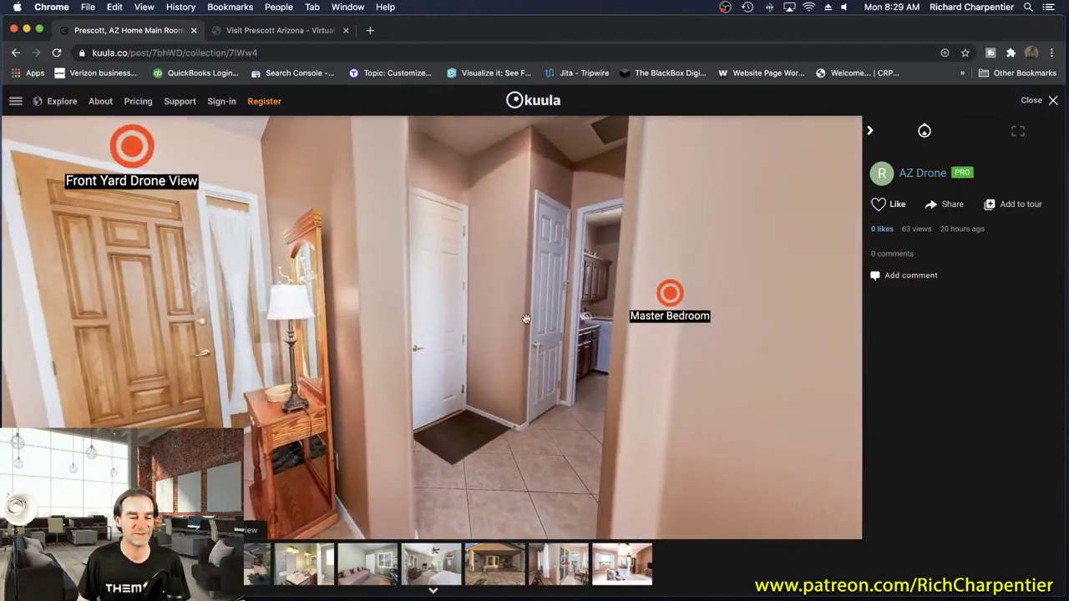
left_click_drag(684, 342, 498, 354)
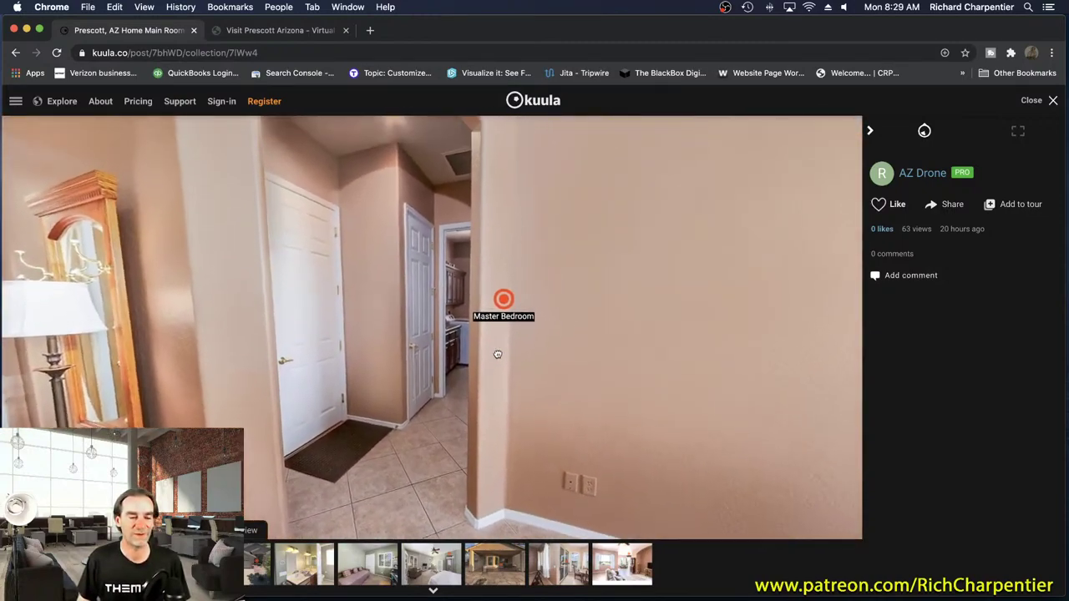
Enter the master bedroom and face the Bathroom hotspot above the doorway beyond the bed
left_click(502, 318)
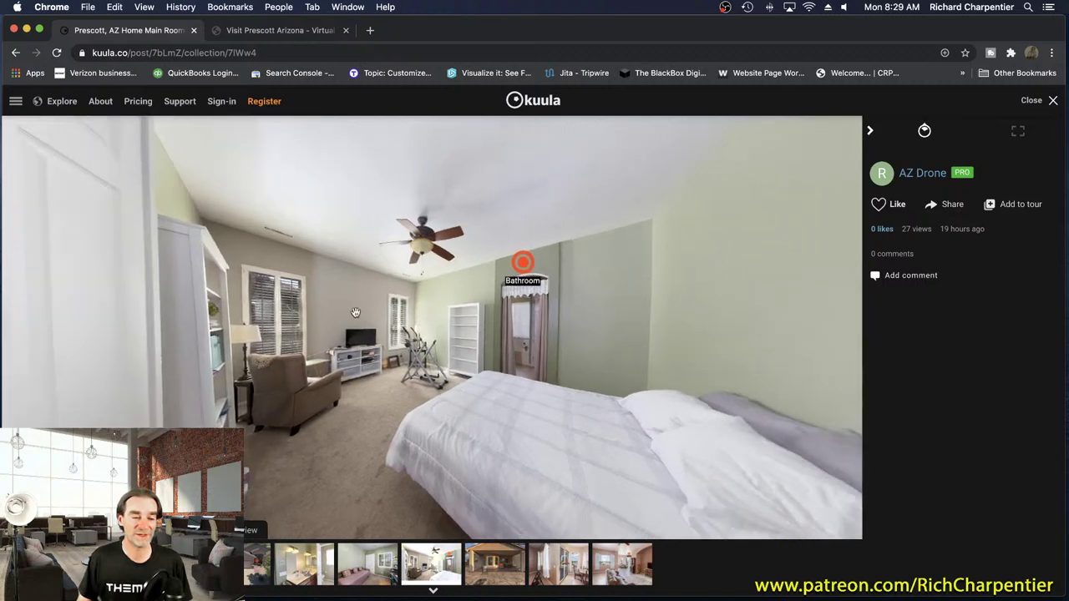
left_click_drag(441, 334, 373, 350)
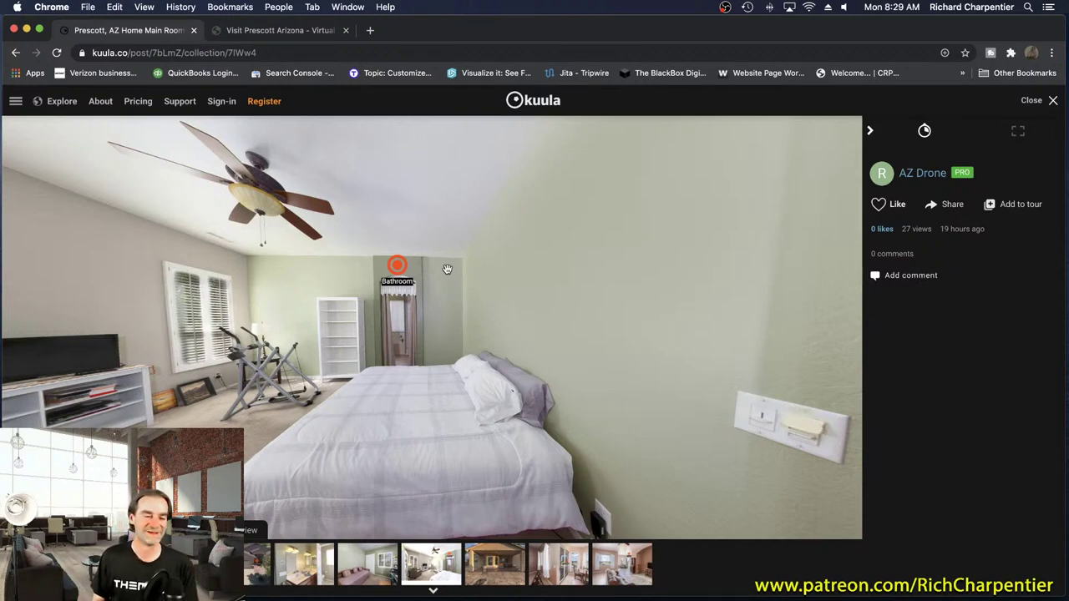
left_click_drag(445, 342, 515, 338)
scroll(444, 302, "up", 3)
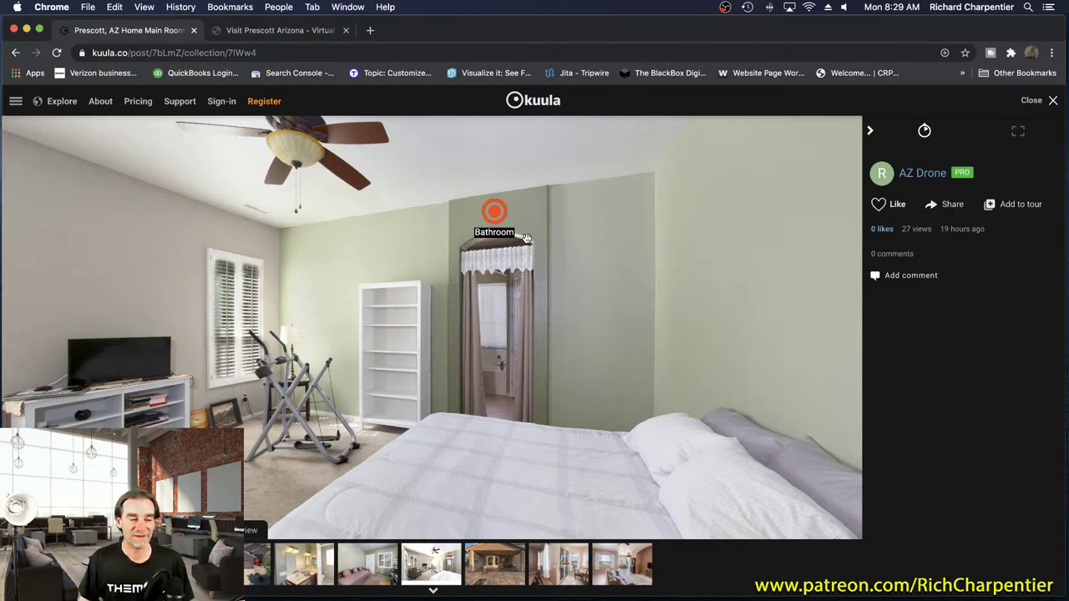
scroll(526, 238, "down", 5)
scroll(526, 238, "up", 5)
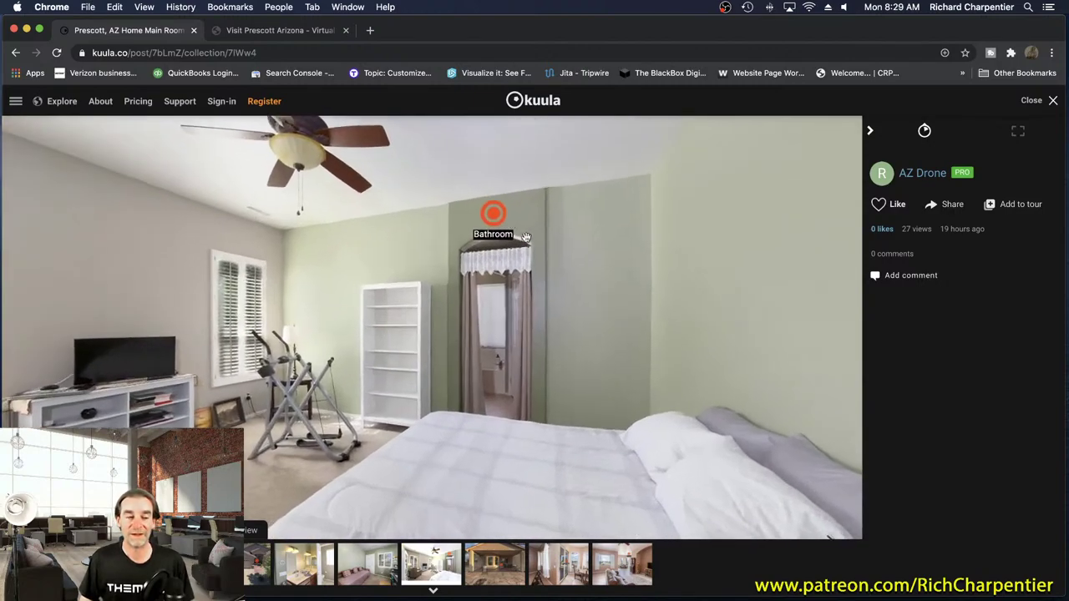
Enter the master bathroom and pan across the double vanity, toilet room and shower curtain
left_click(498, 216)
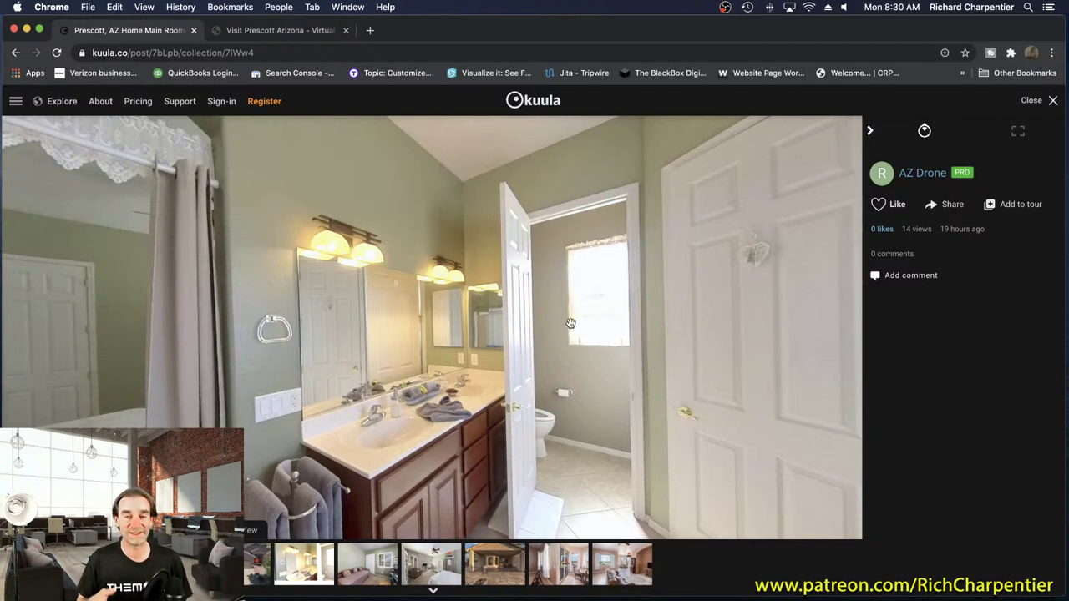
left_click_drag(409, 314, 432, 197)
scroll(472, 289, "up", 5)
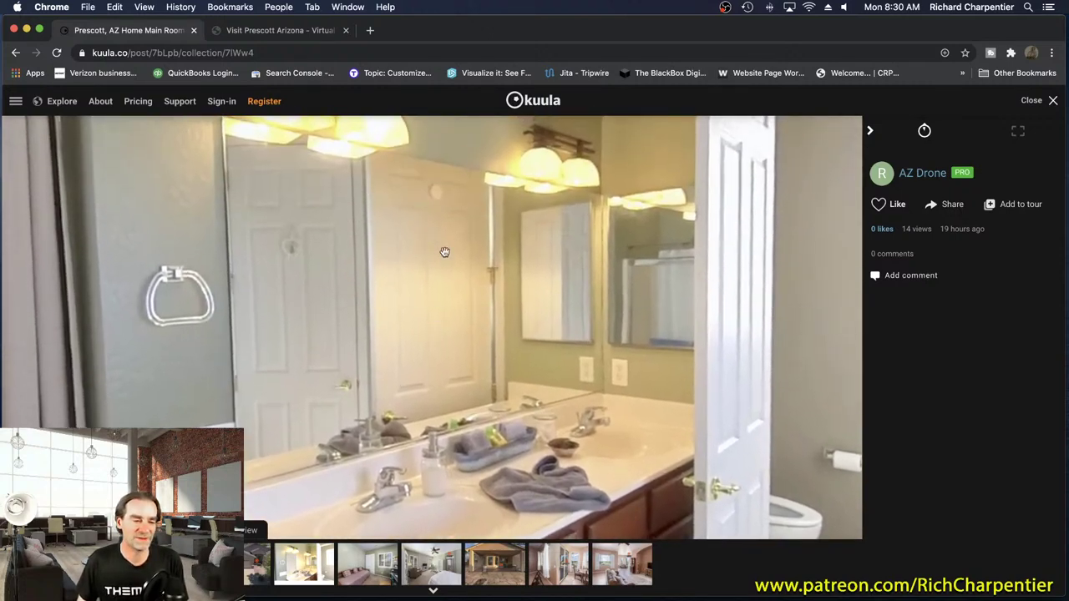
left_click_drag(633, 269, 530, 258)
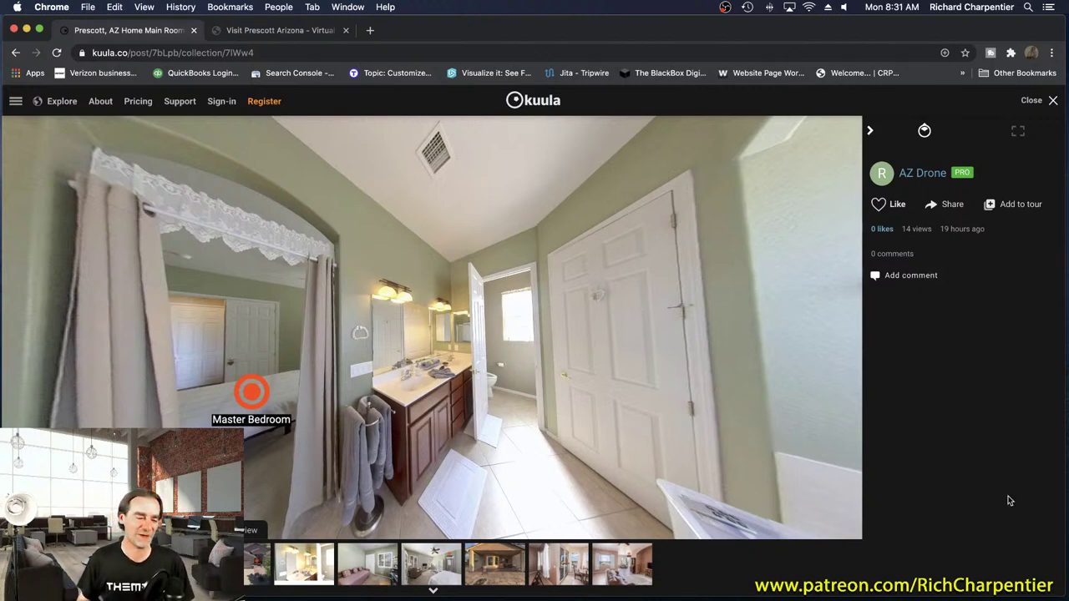
mouse_move(571, 373)
left_mouse_down()
mouse_move(553, 318)
mouse_move(531, 335)
mouse_move(549, 370)
left_mouse_up()
scroll(522, 323, "up", 3)
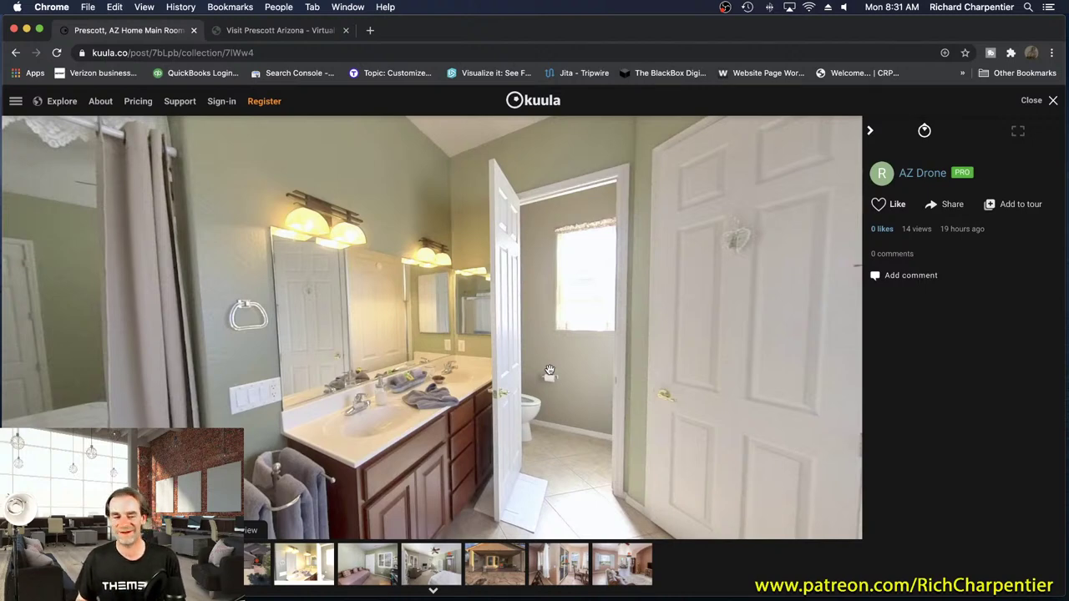
left_click_drag(393, 250, 422, 262)
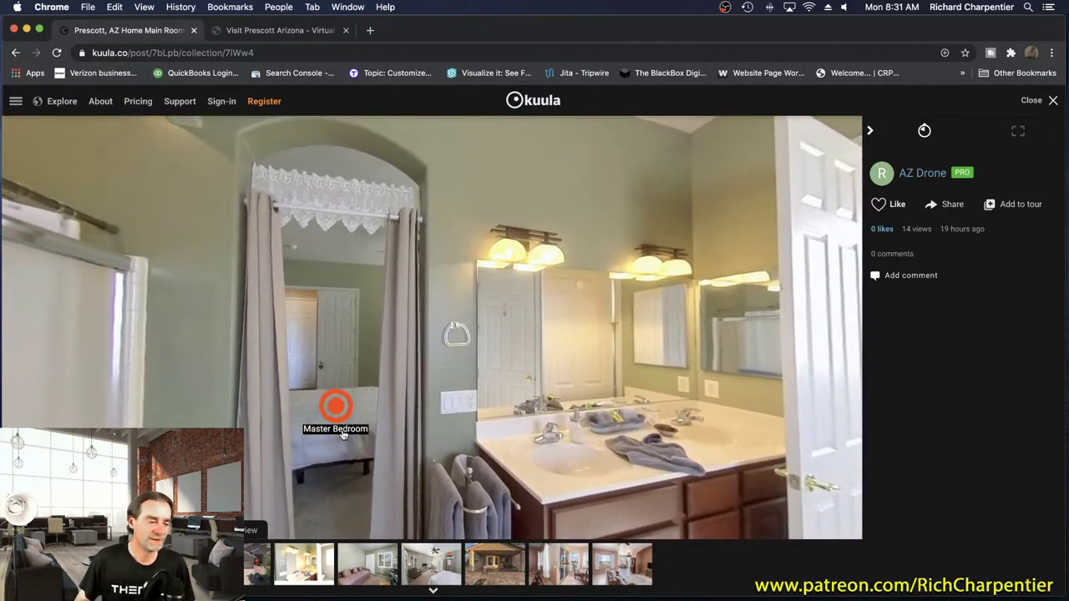
Return through the Master Bedroom scene to the living room, facing the sofas and TV
left_click(333, 407)
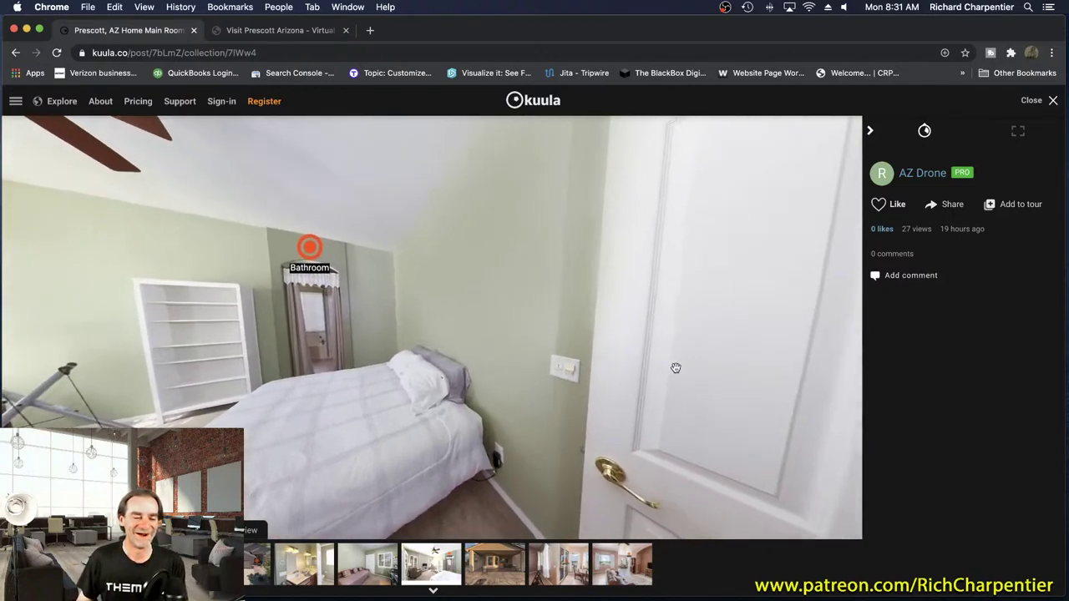
left_click_drag(676, 367, 307, 314)
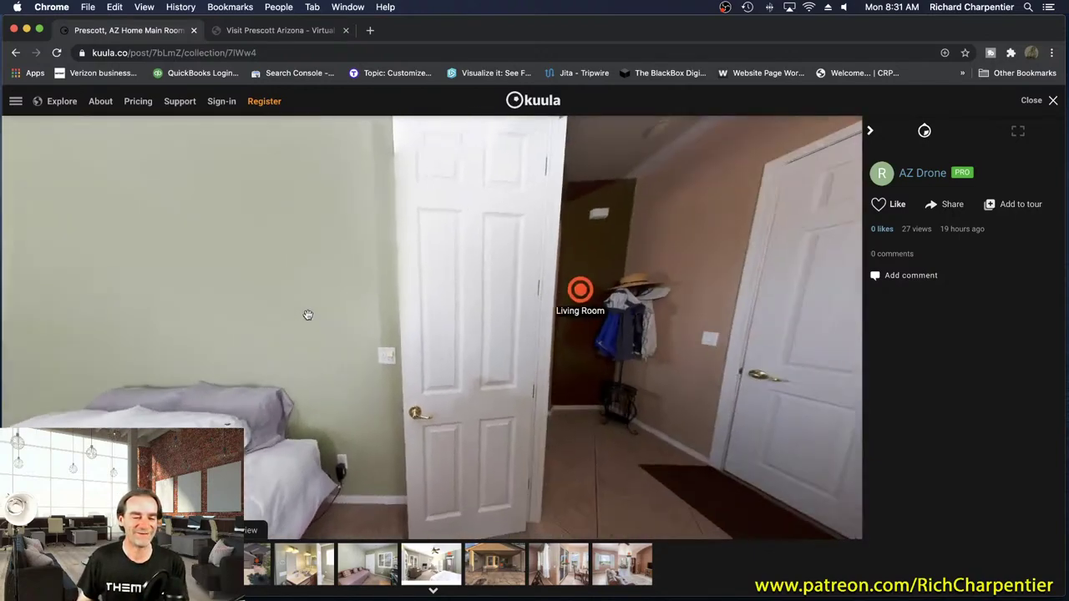
left_click(528, 291)
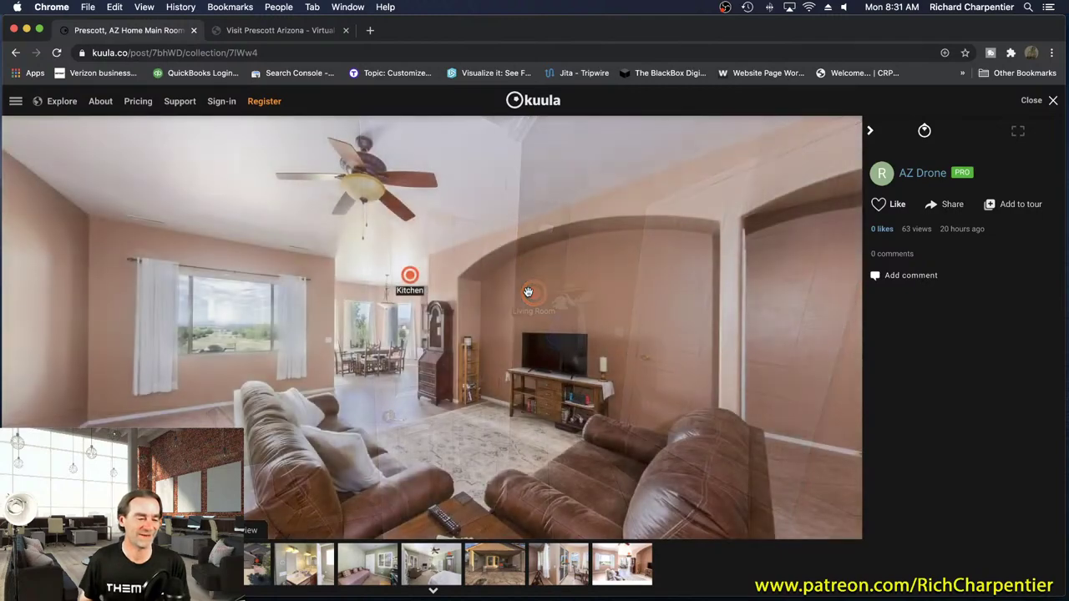
Enter the kitchen and pan across the dining table, island, fridge and 'To Backyard' door
left_click(410, 275)
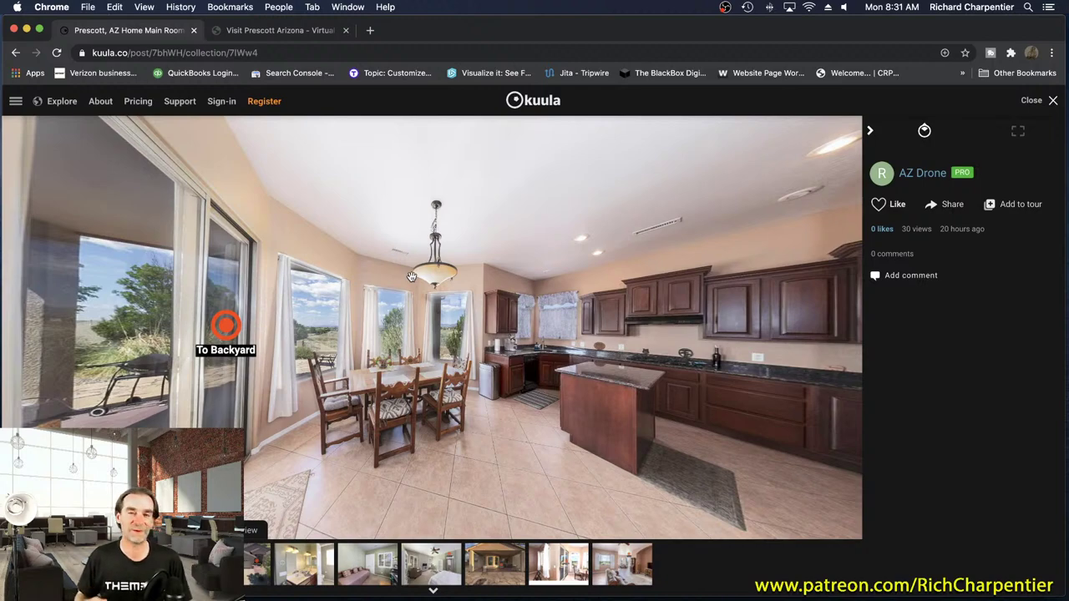
left_click_drag(412, 276, 545, 430)
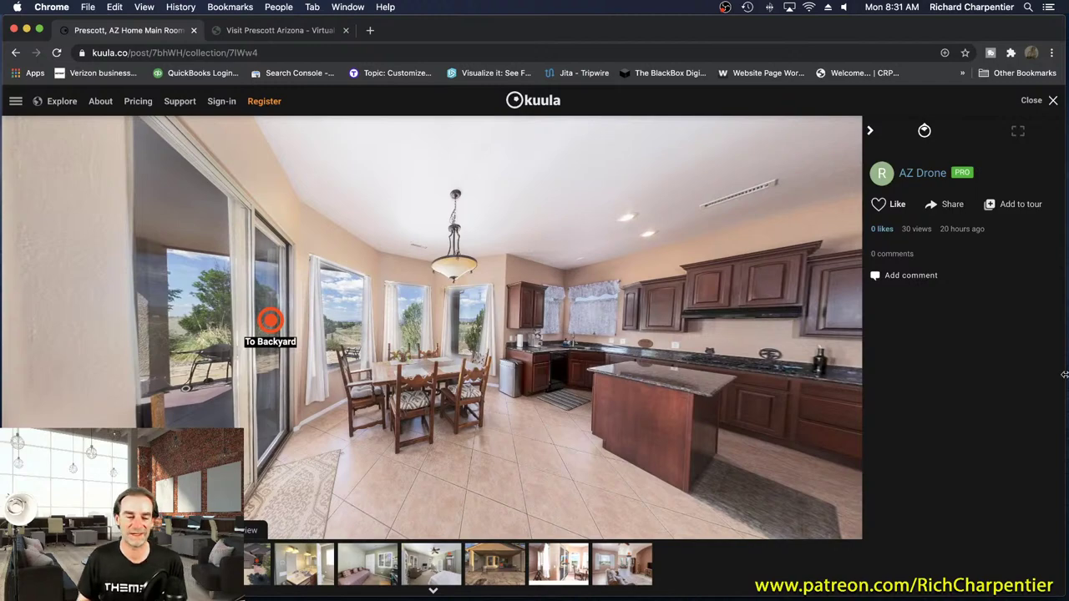
left_click_drag(716, 351, 533, 281)
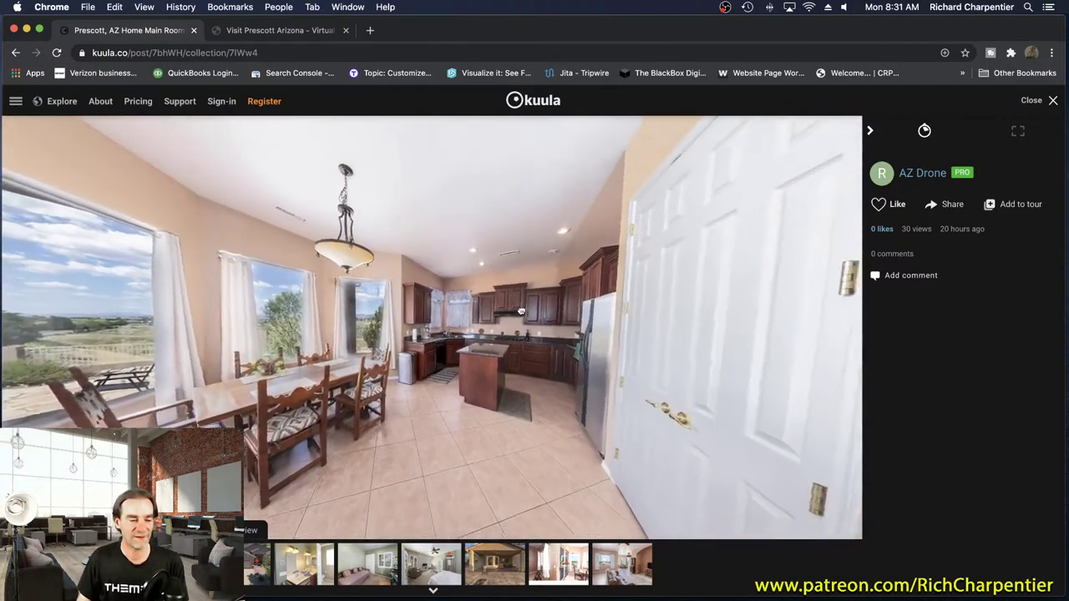
mouse_move(551, 334)
left_mouse_down()
mouse_move(501, 357)
mouse_move(447, 361)
left_mouse_up()
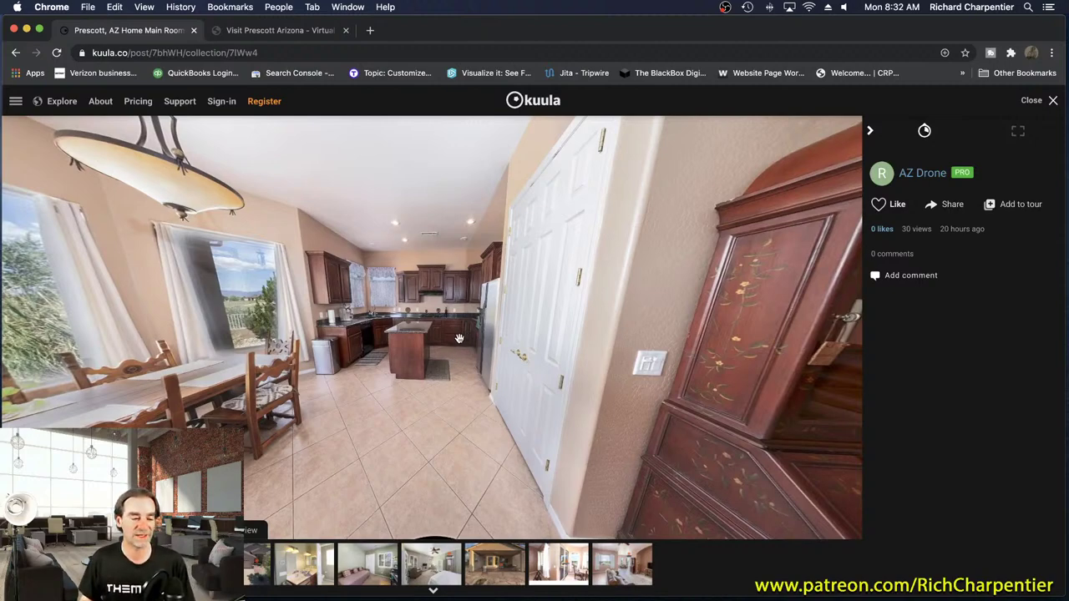
Zoom into the kitchen, then rotate past the tall clock cabinet toward the living room sofas
scroll(461, 338, "up", 5)
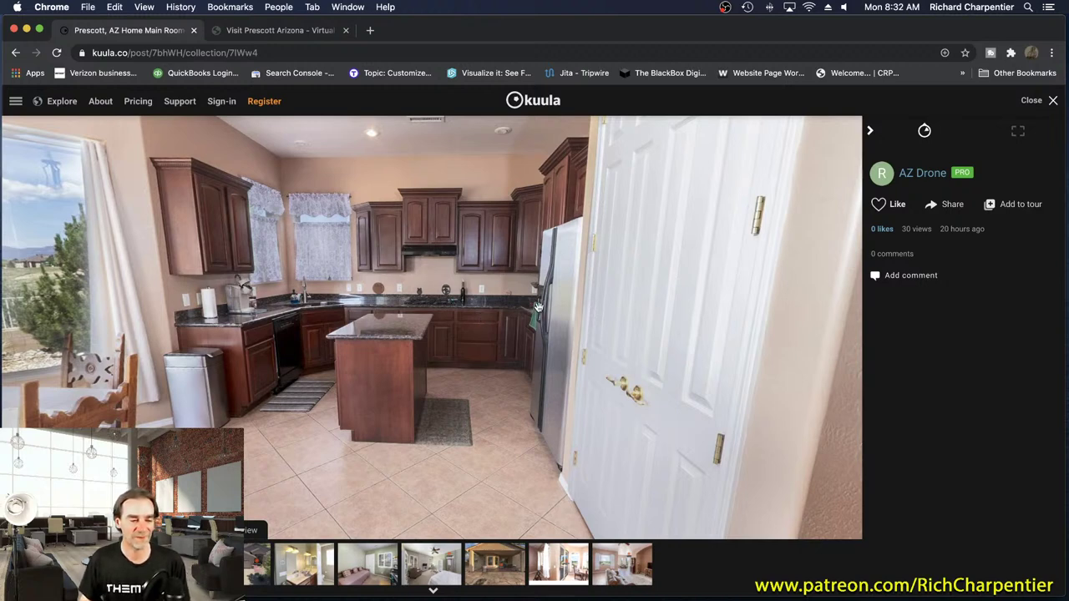
left_click_drag(535, 308, 479, 328)
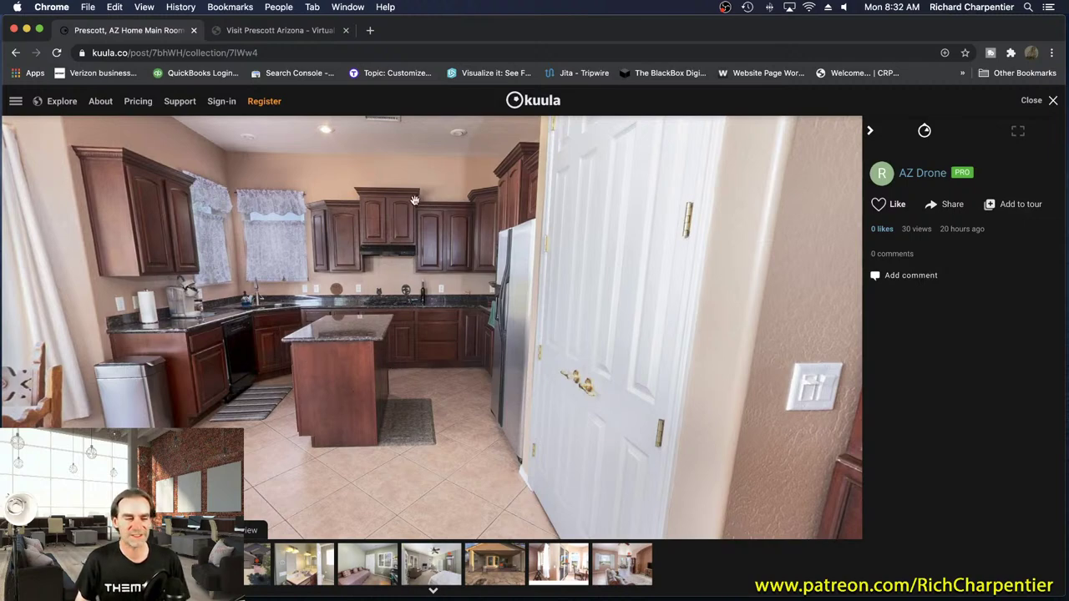
scroll(392, 180, "down", 5)
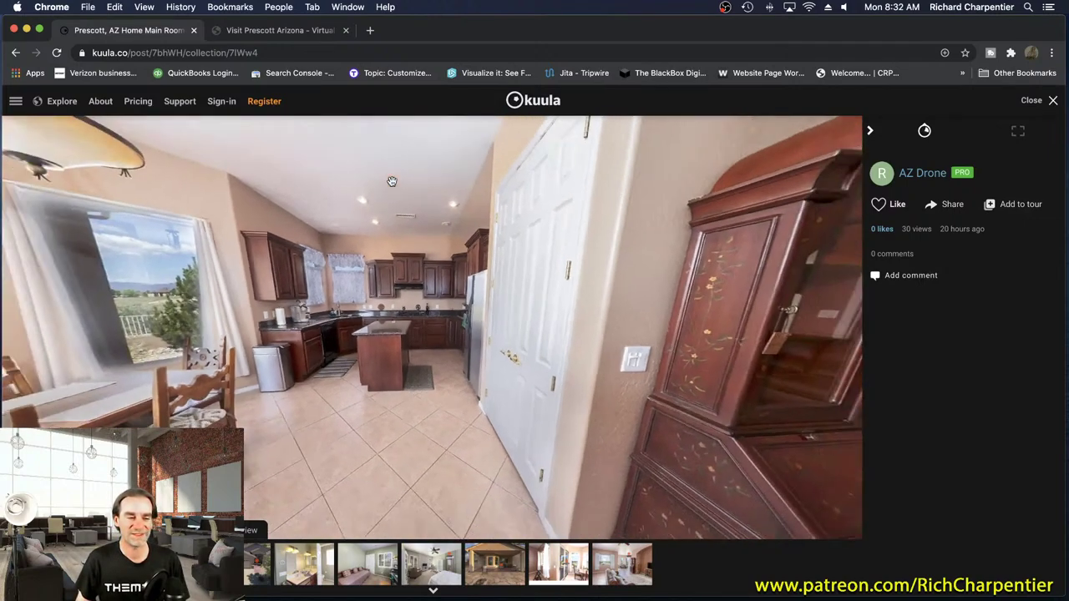
left_click_drag(392, 181, 553, 216)
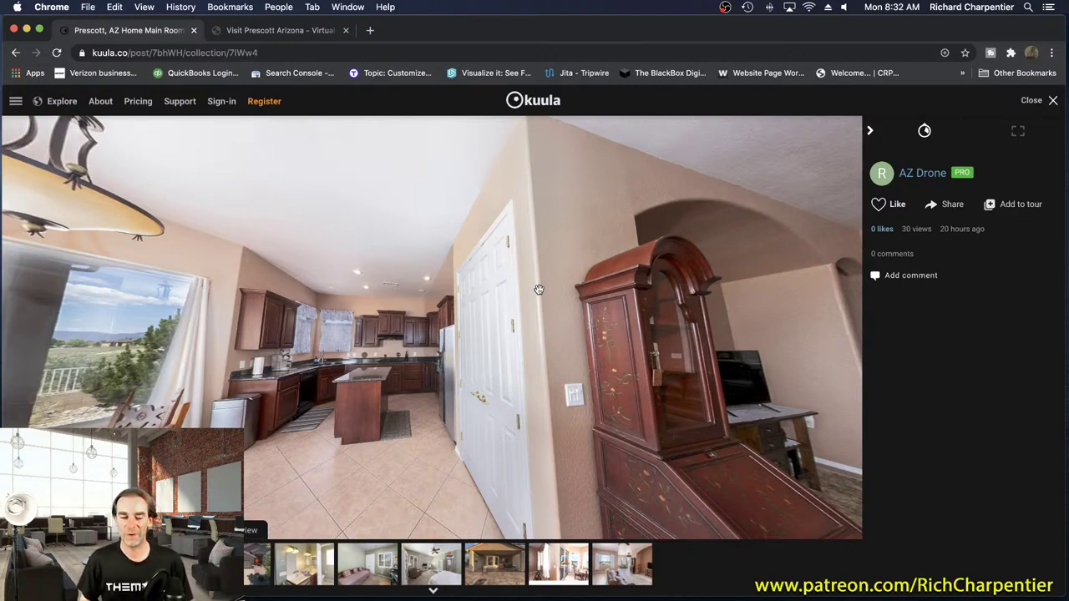
left_click_drag(523, 350, 523, 311)
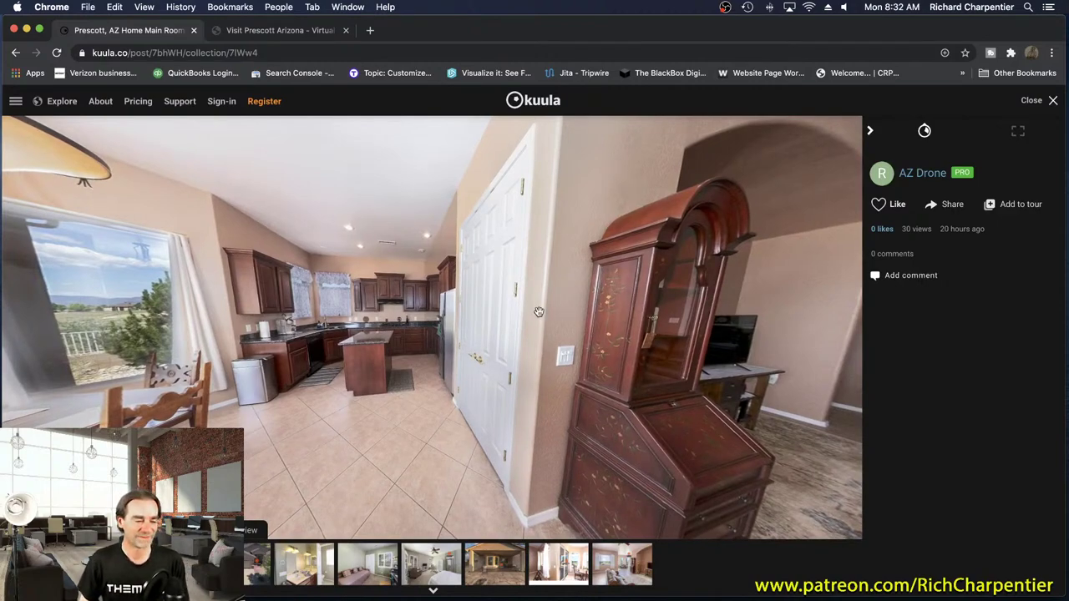
left_click_drag(699, 327, 485, 317)
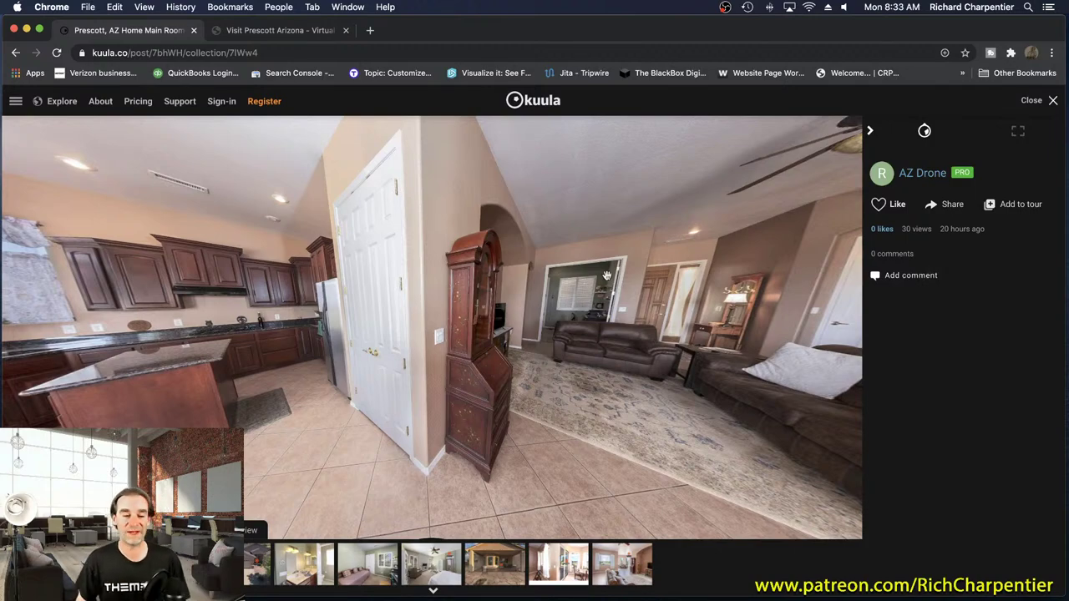
Jump to the hallway scene beside the kitchen, turning toward the windows and tilting up
left_click(768, 336)
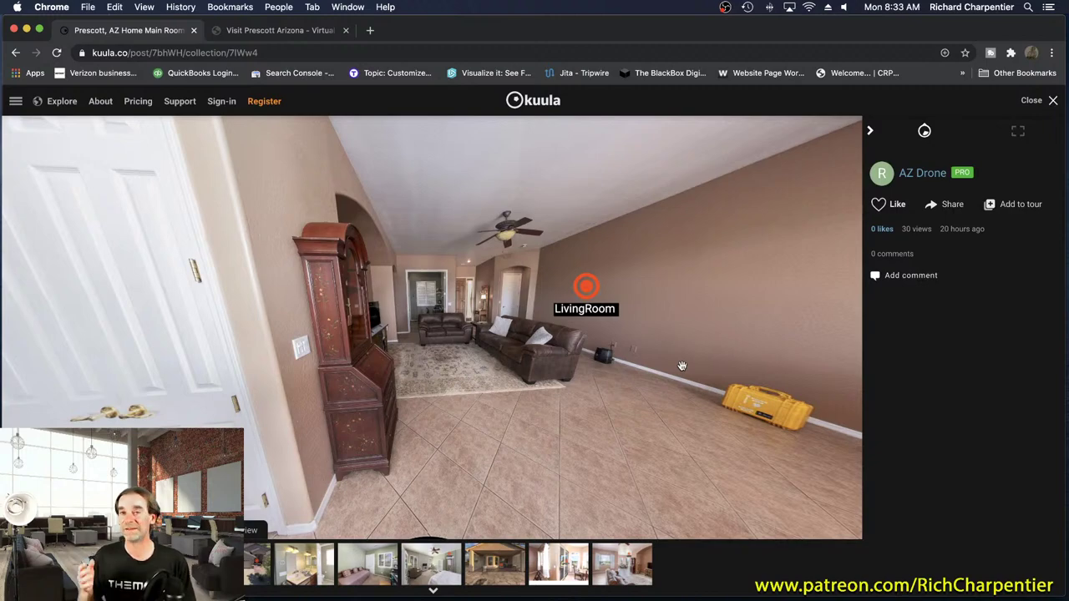
left_click_drag(794, 349, 511, 340)
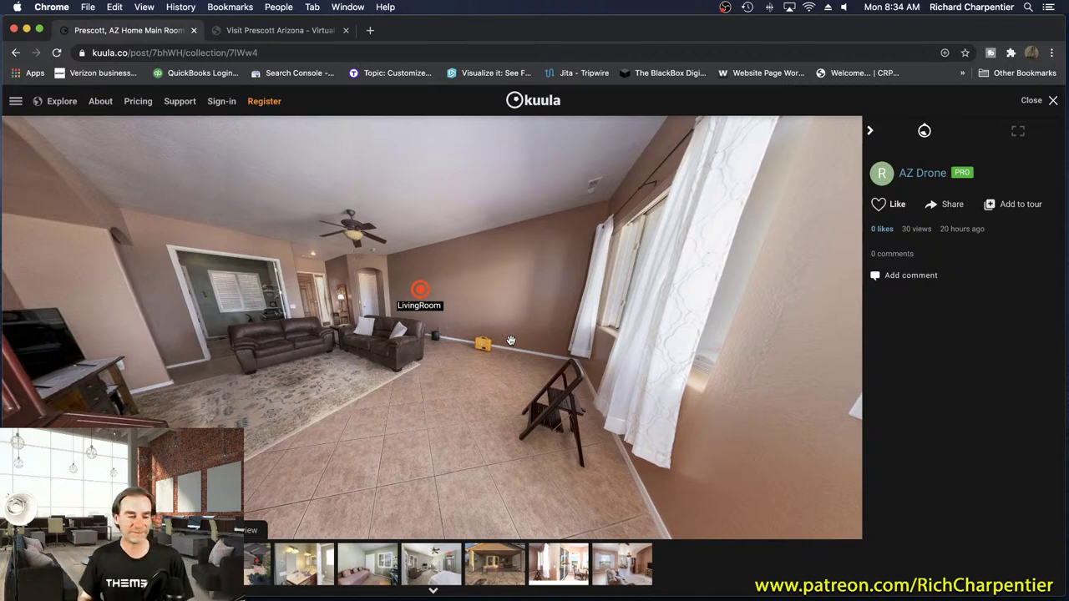
left_click_drag(510, 340, 569, 366)
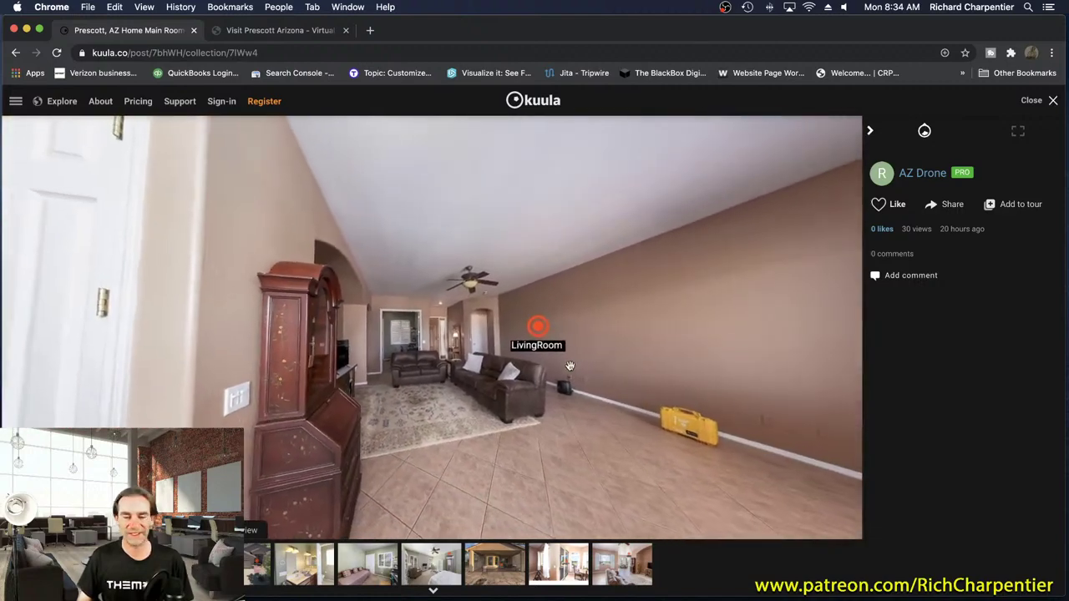
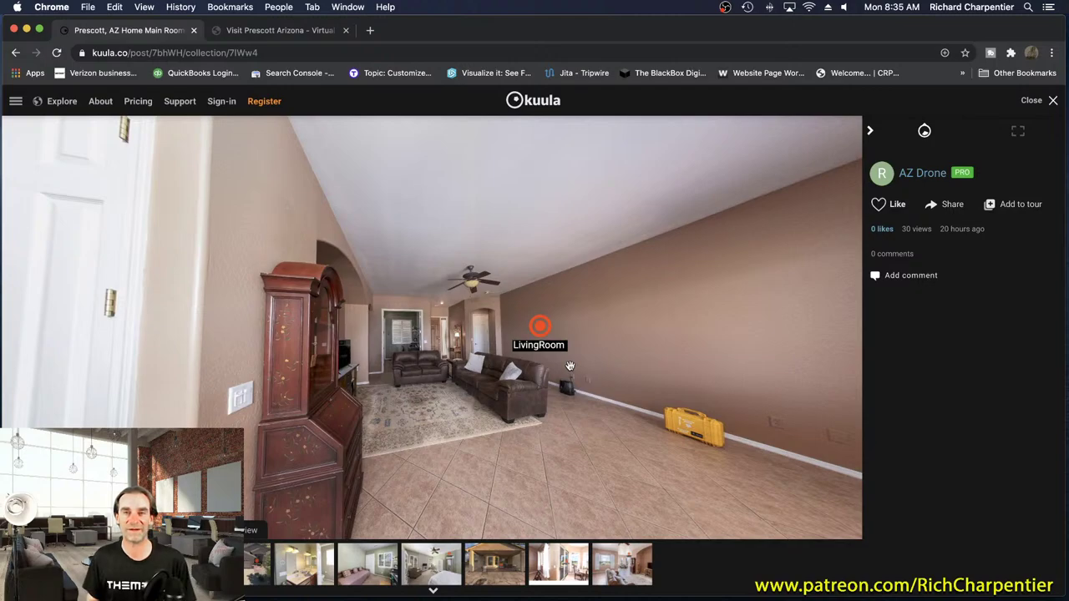
Turn the dining room view toward the sliding door and enter the backyard via the To Backyard hotspot
left_click_drag(684, 286, 545, 285)
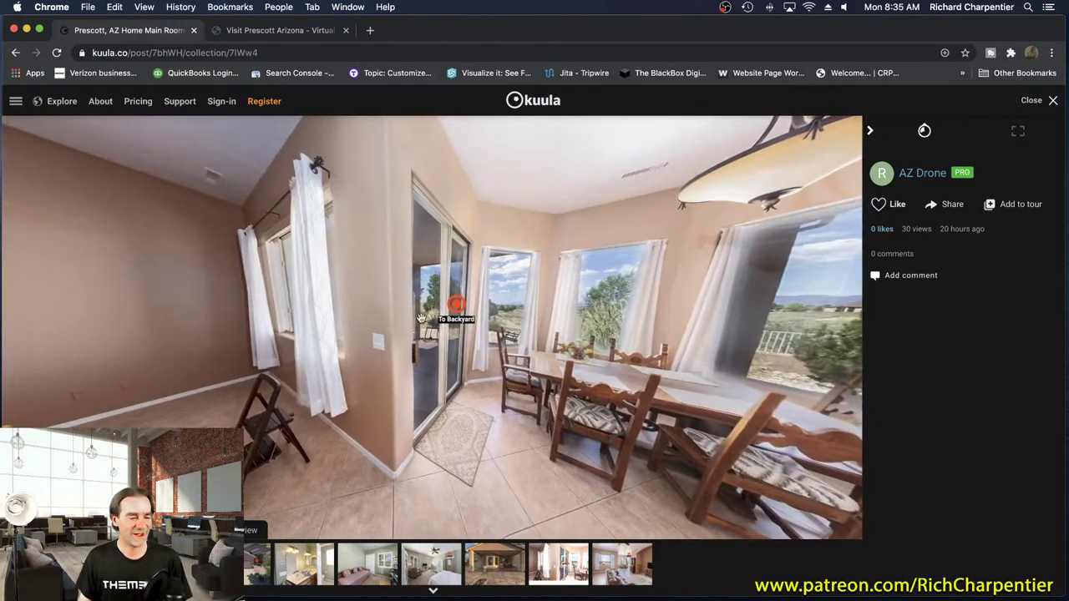
left_click(457, 305)
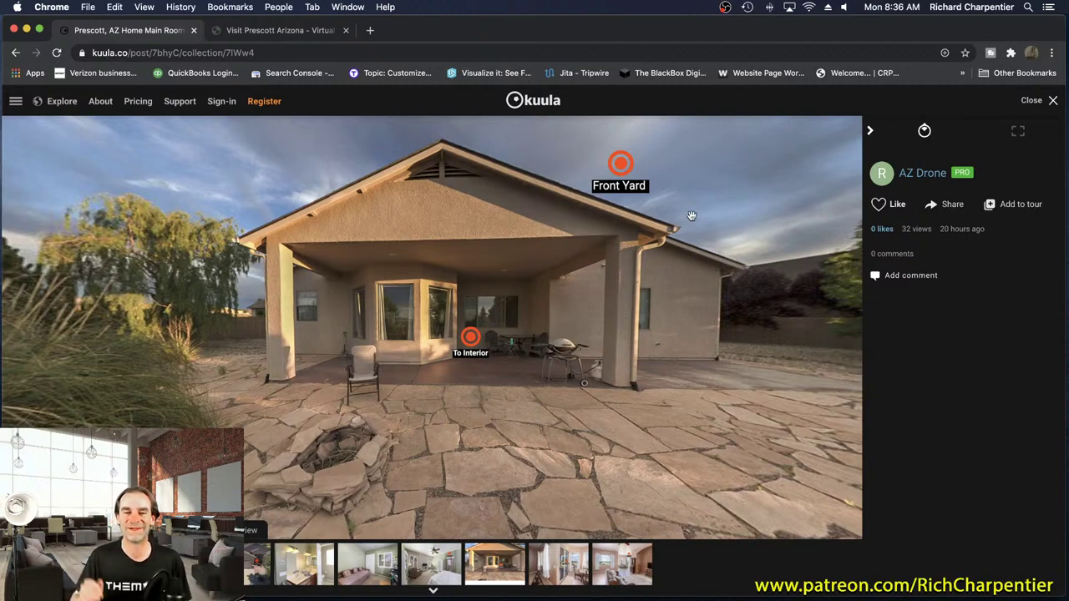
scroll(591, 341, "up", 5)
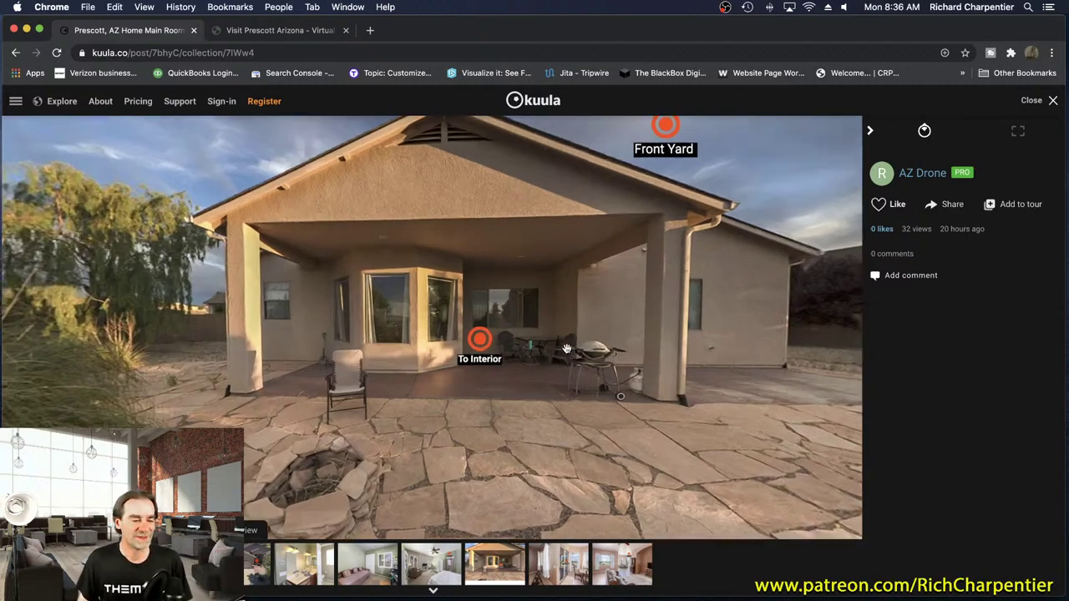
scroll(568, 342, "down", 5)
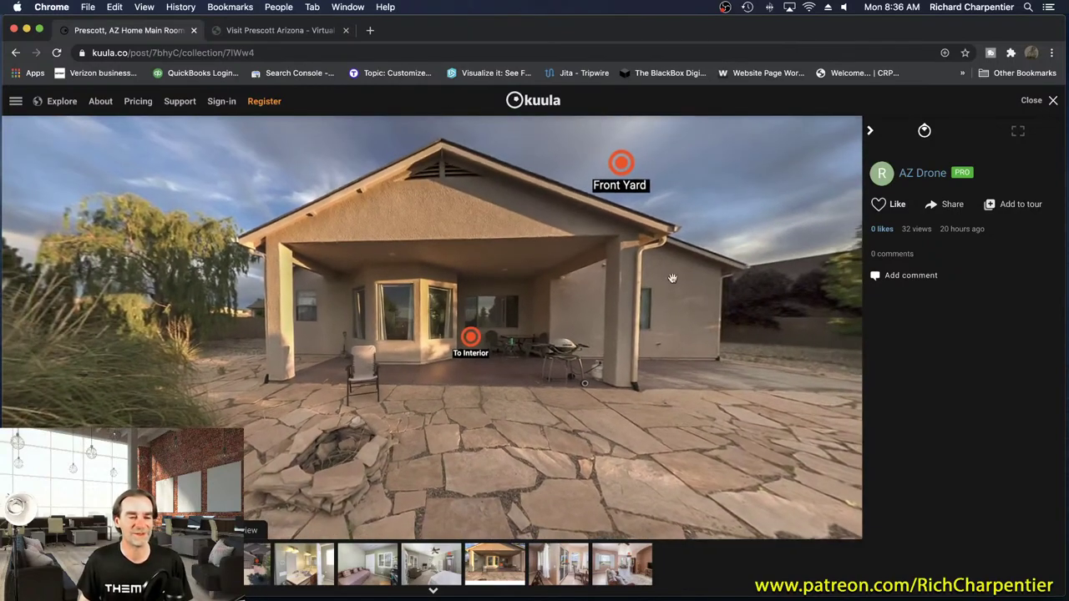
left_click_drag(611, 328, 464, 308)
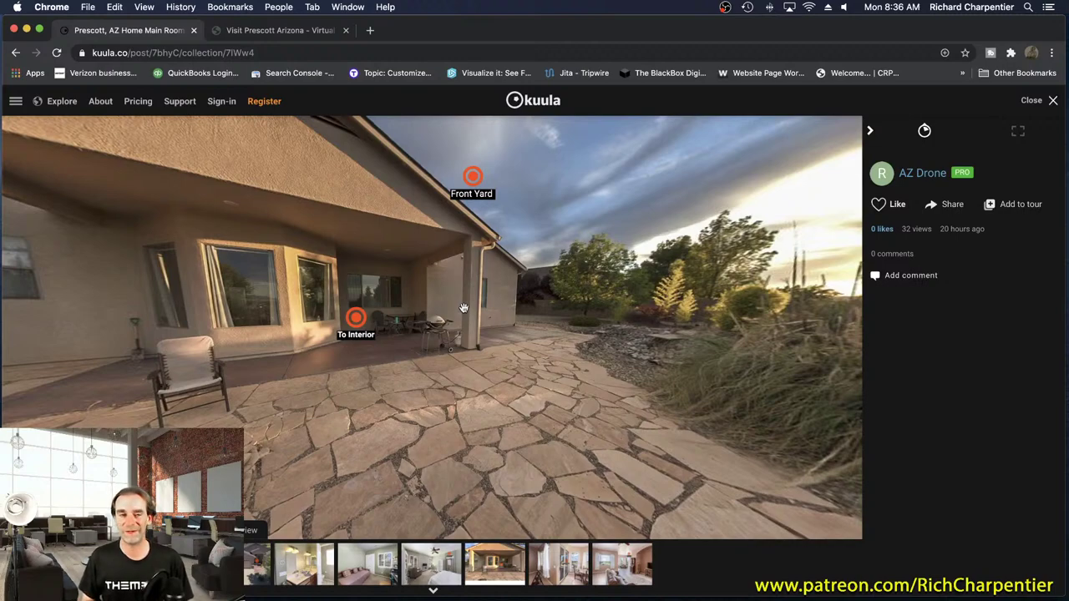
left_click_drag(392, 309, 495, 311)
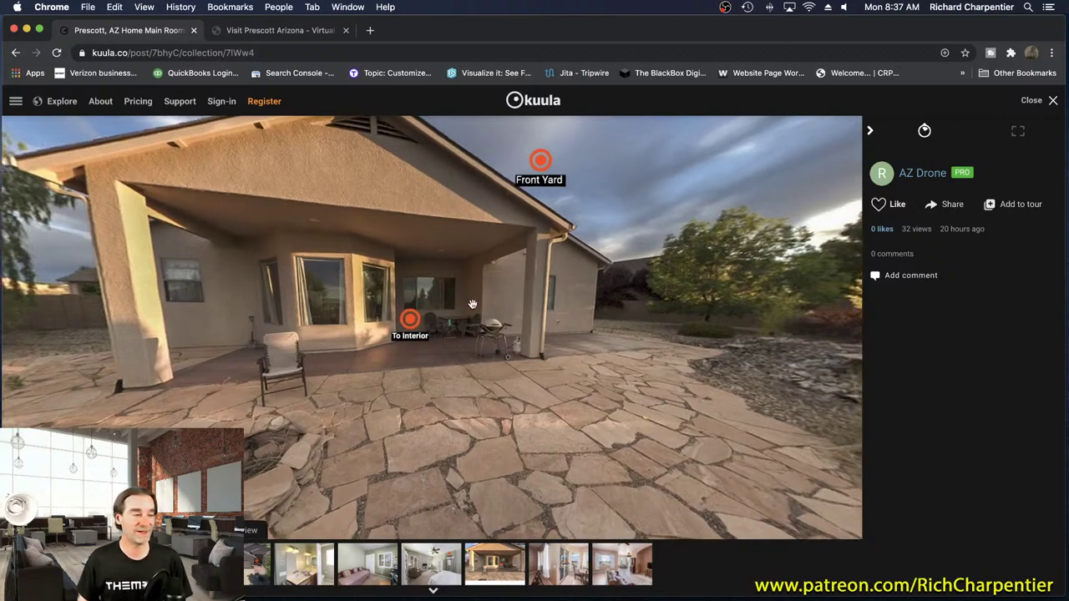
Go to Kuula's Explore gallery of featured 360° photos, then minimize the browser
left_click(15, 101)
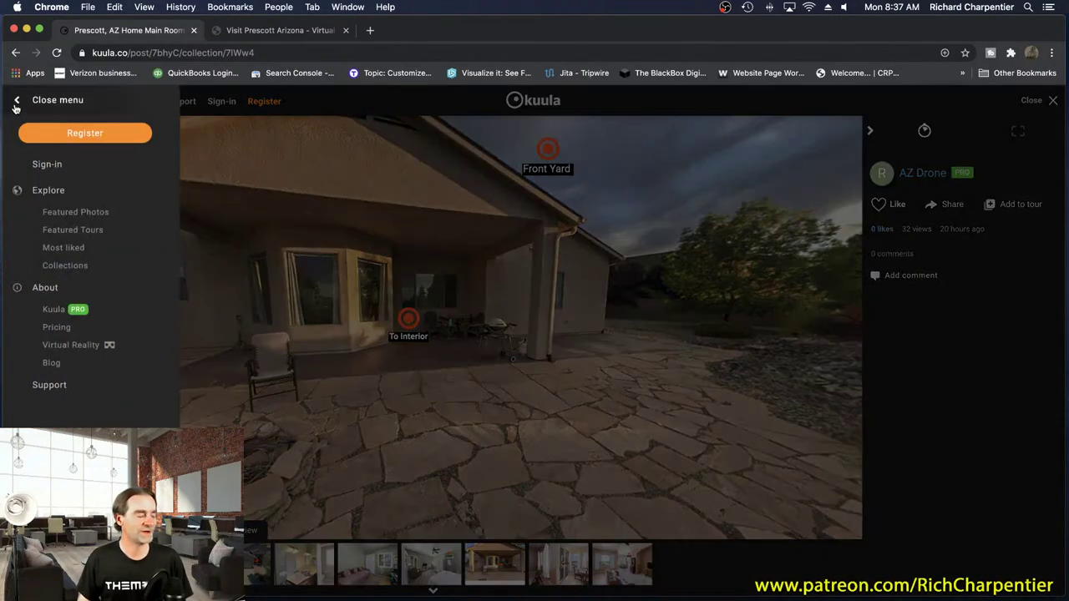
left_click(58, 102)
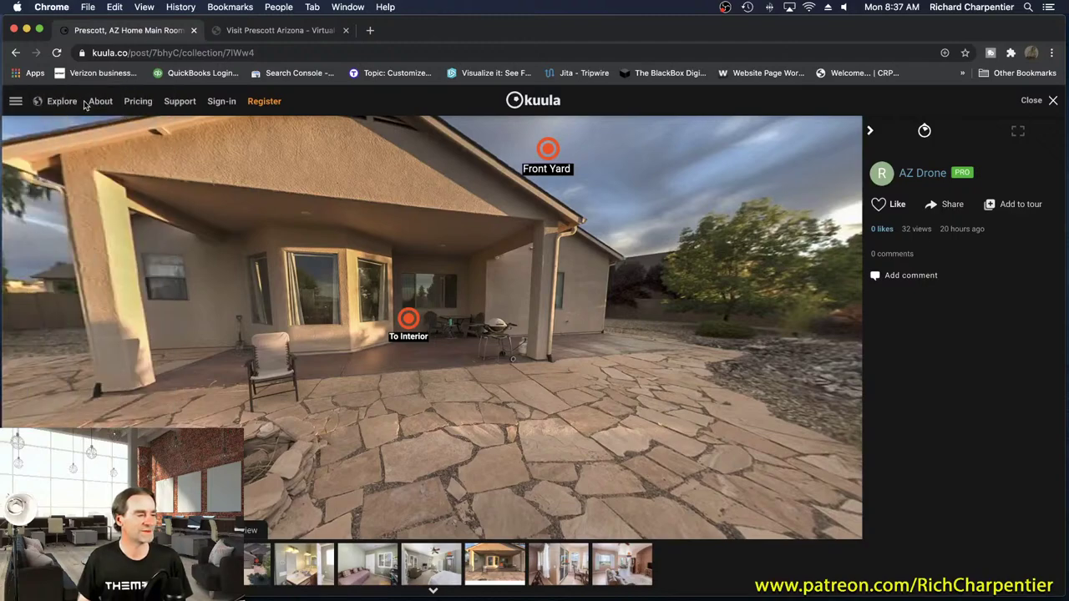
left_click(67, 104)
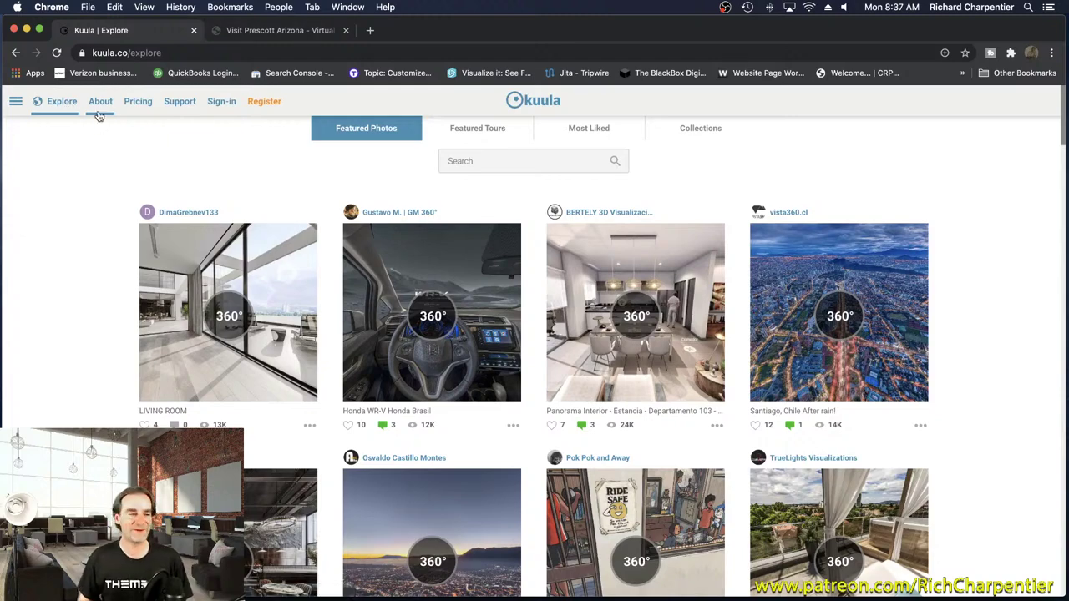
left_click(26, 30)
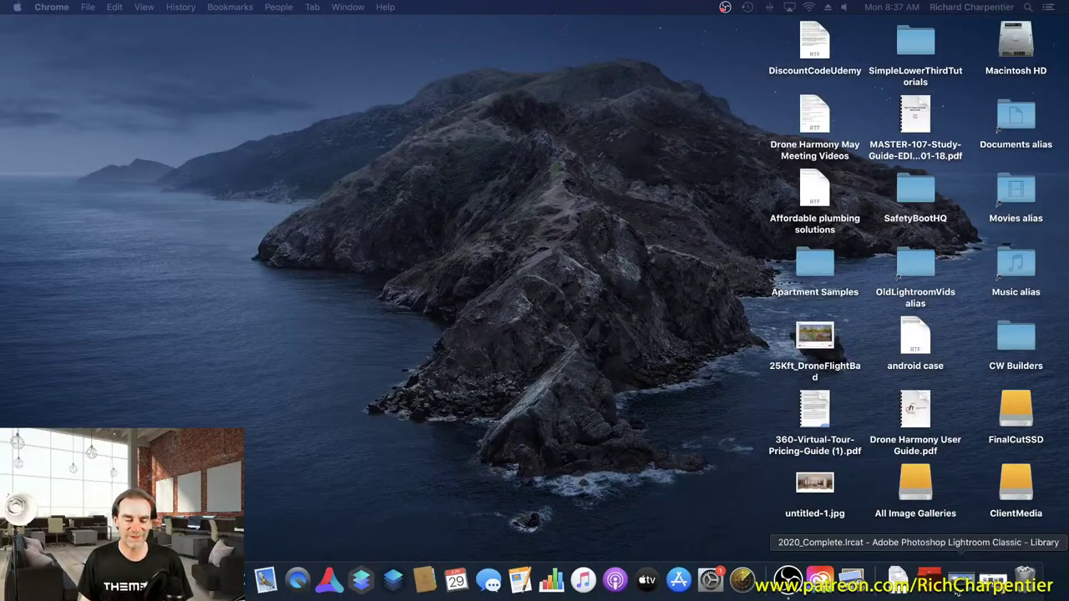
Restore the minimized Lightroom Classic window from the Dock
left_click(958, 584)
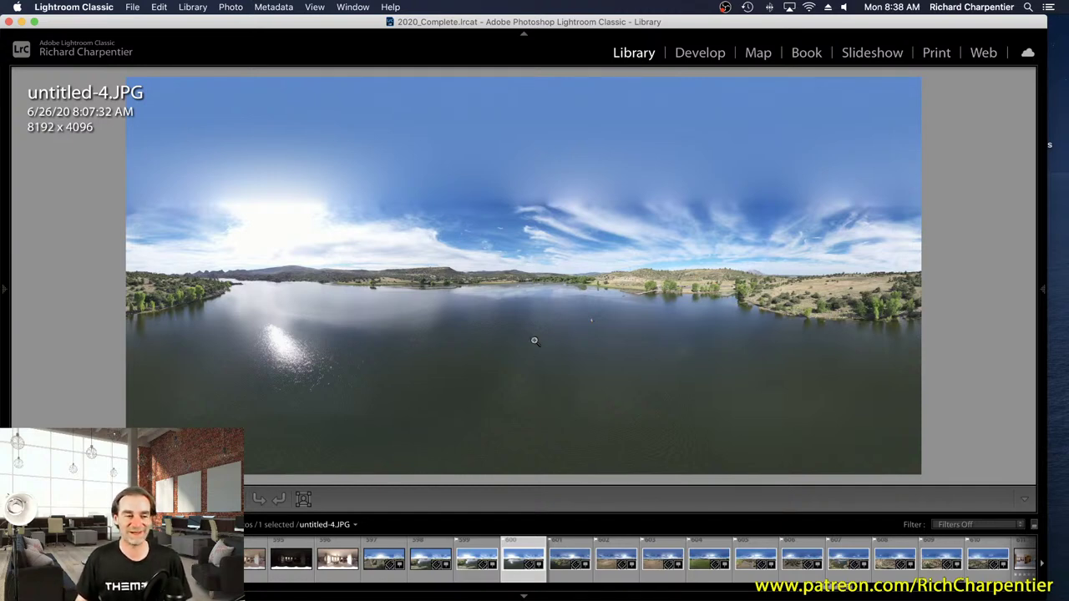
In Grid view with side panels shown, open photo 611, LivingRoom-1.tif, in Loupe
key("g")
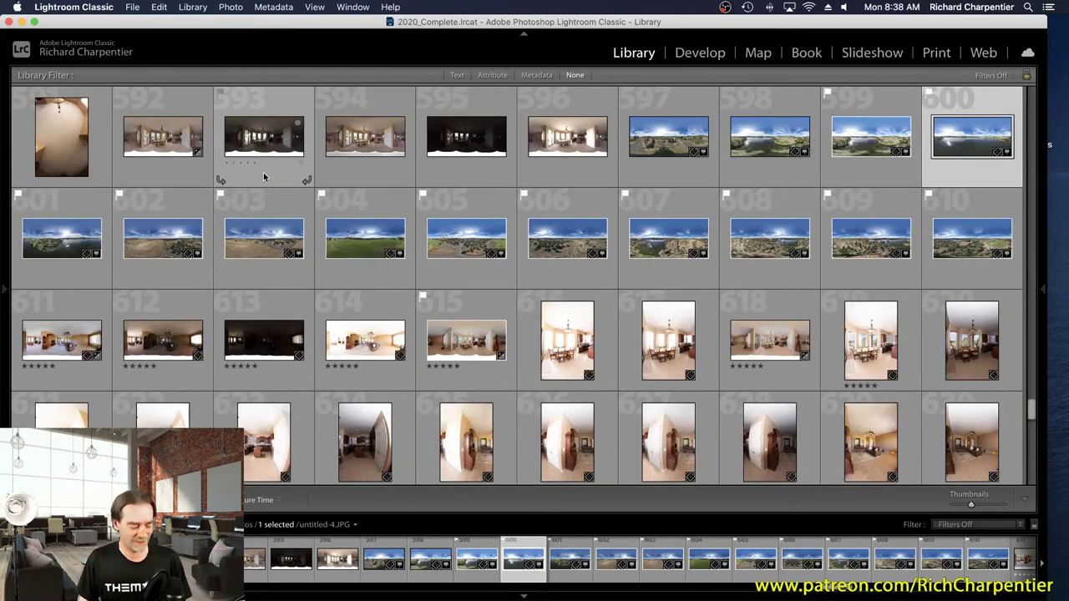
key("Tab")
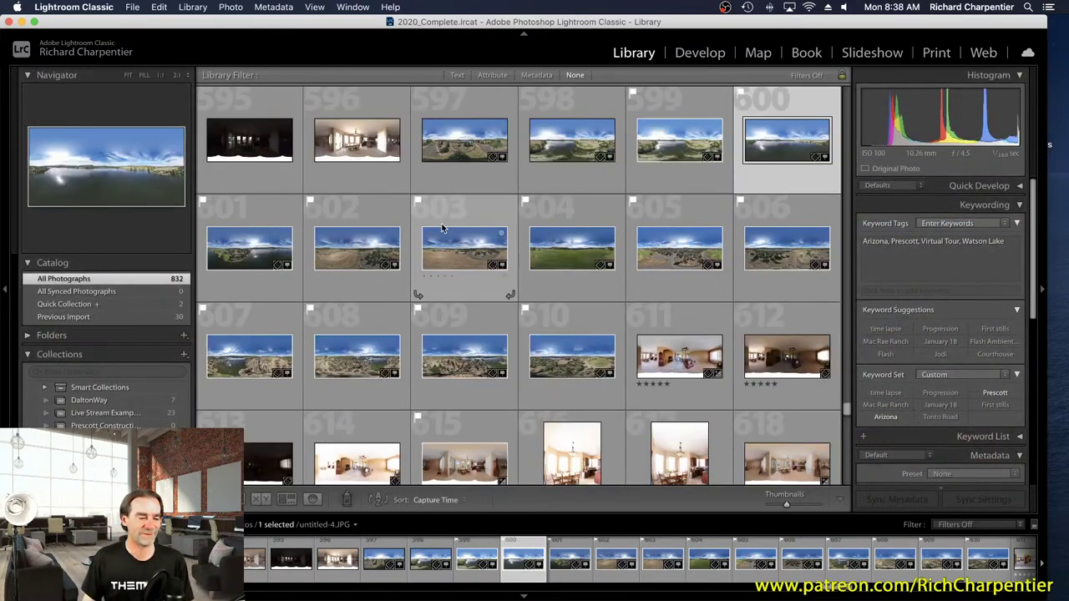
key("j")
scroll(442, 228, "down", 5)
scroll(443, 228, "up", 3)
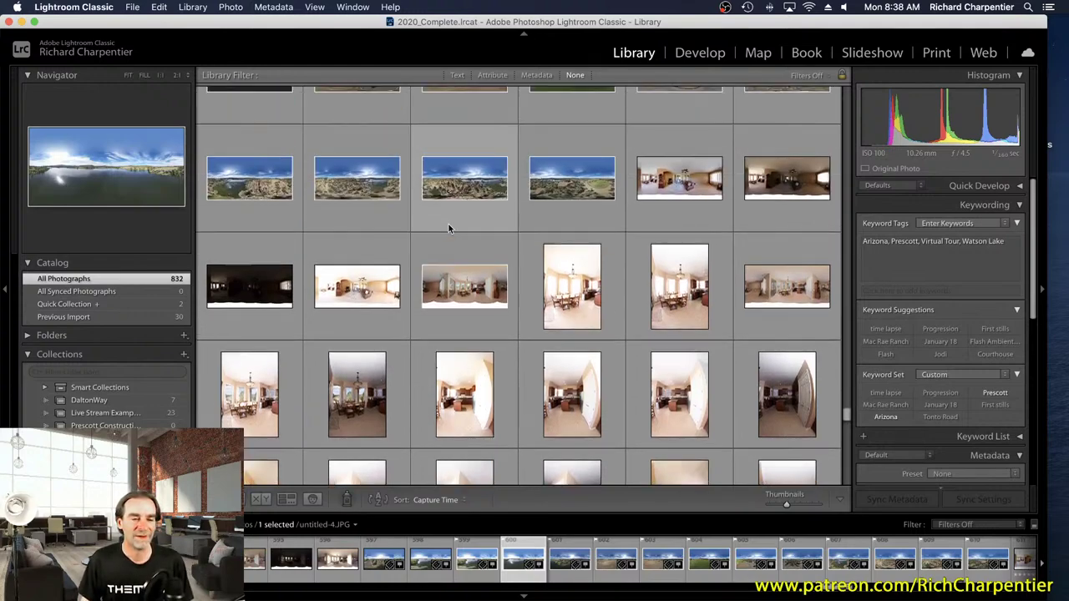
key("j")
left_click(691, 184)
double_click(691, 184)
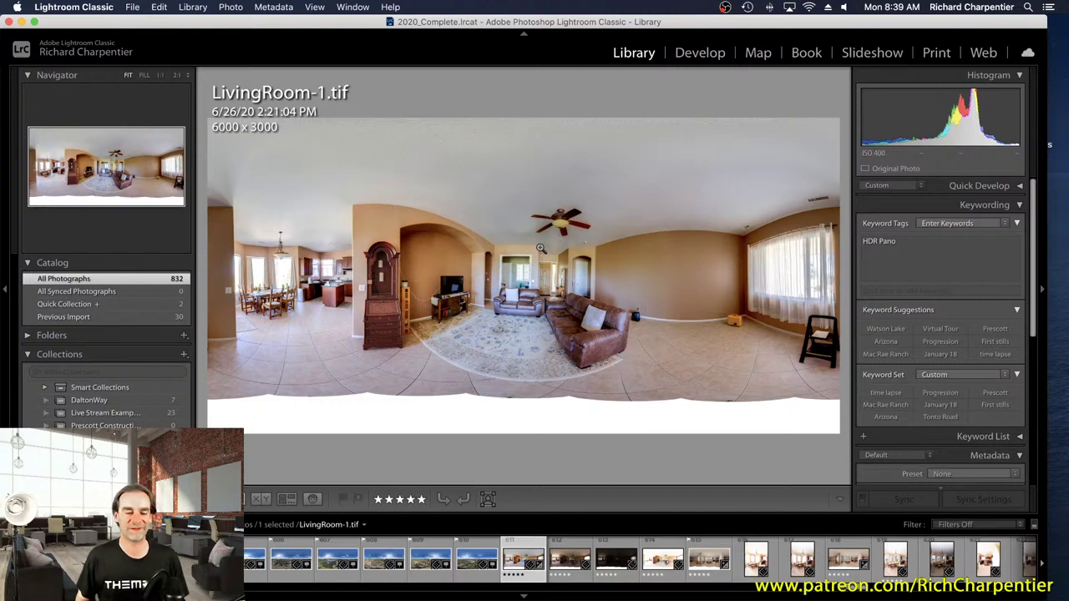
From the grid, view LivingRoom-1.tif and then LivingRoom-2.tif enlarged
key("g")
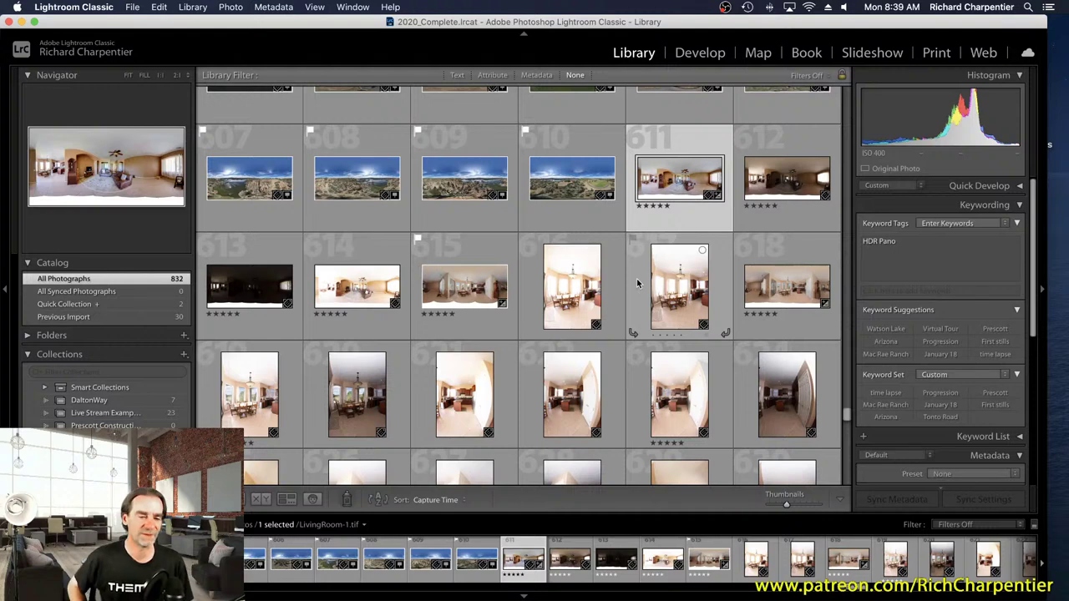
double_click(685, 191)
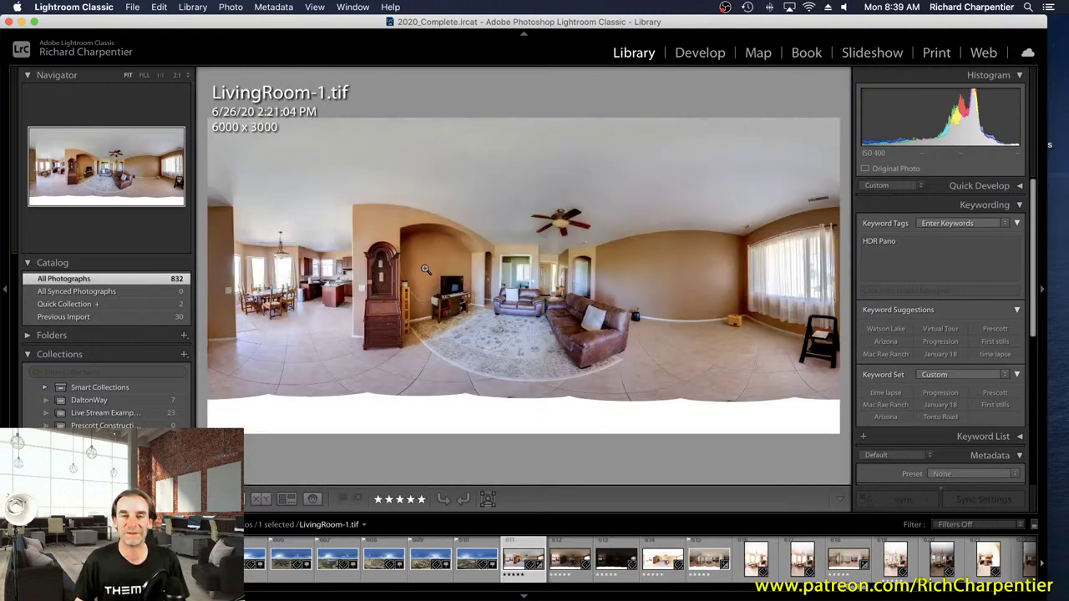
key("g")
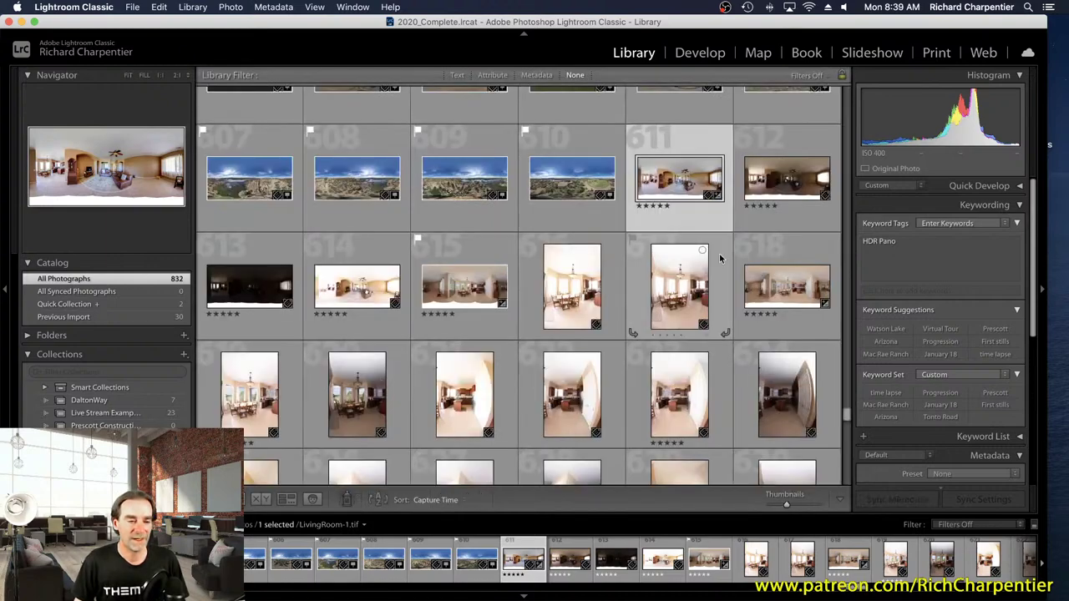
double_click(794, 182)
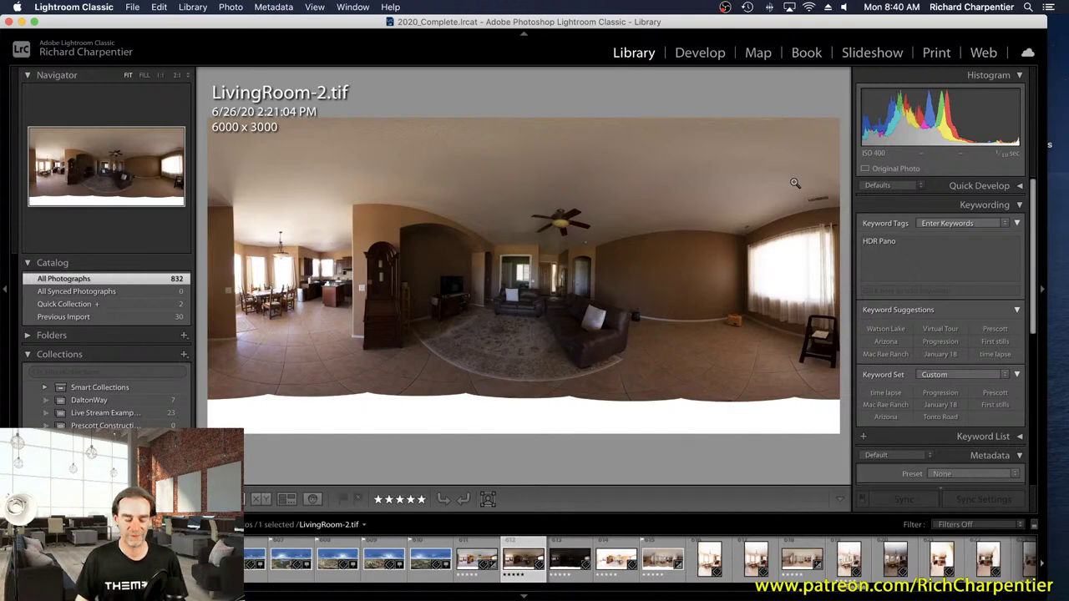
key("g")
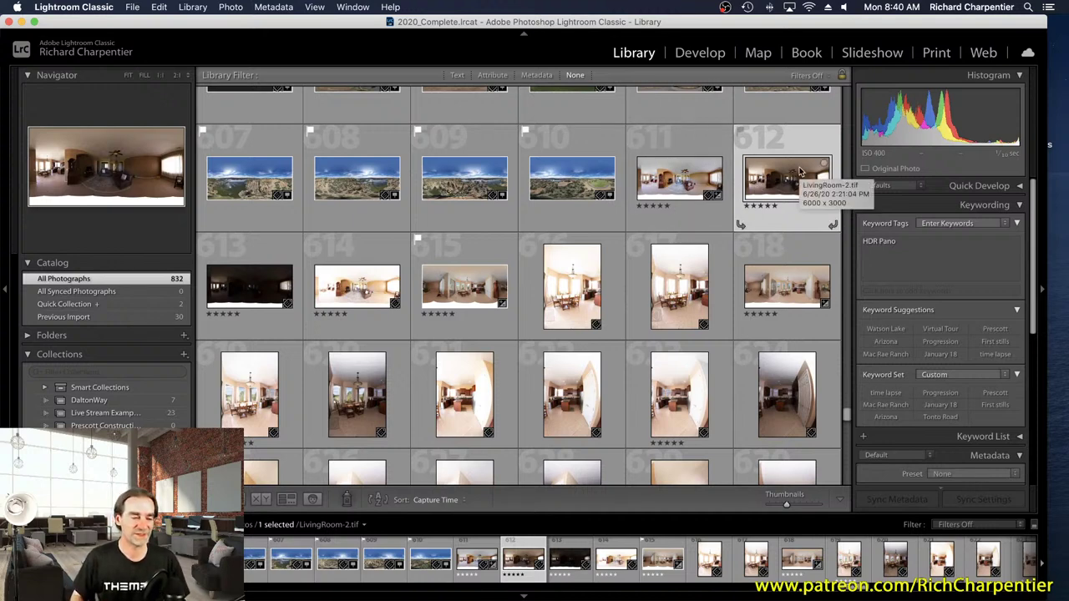
Open LivingRoom-4.tif, step through the -3 and -2 exposures, then return to Grid view
double_click(354, 277)
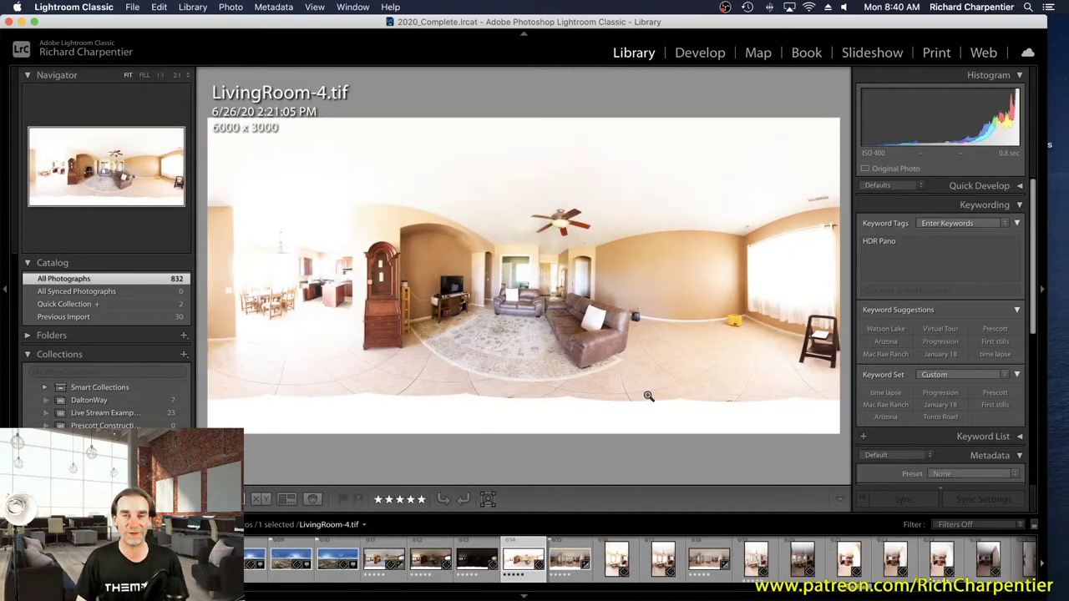
key("Left")
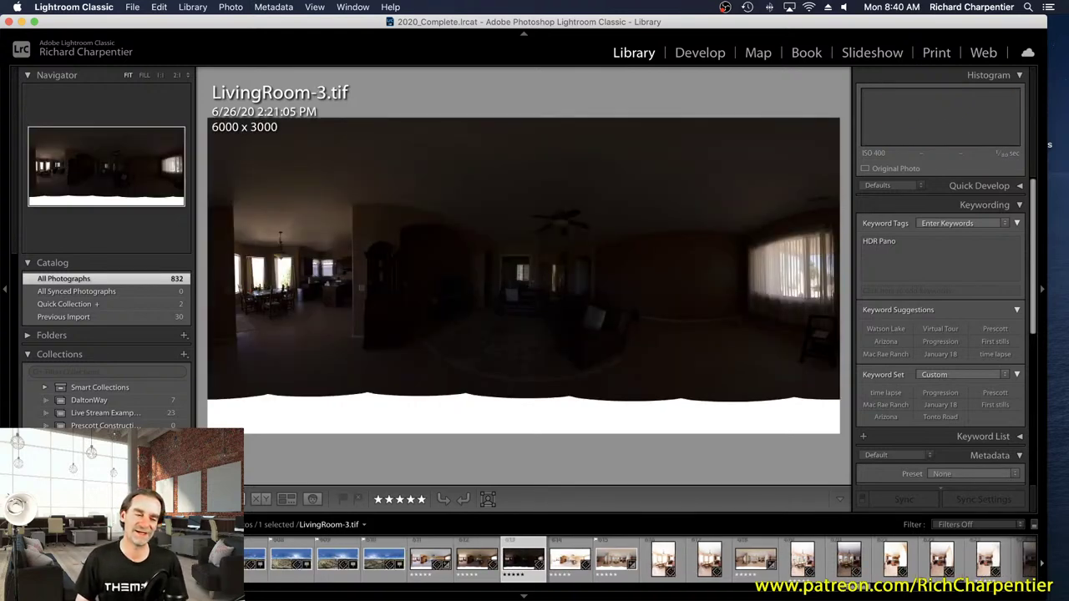
key("Left")
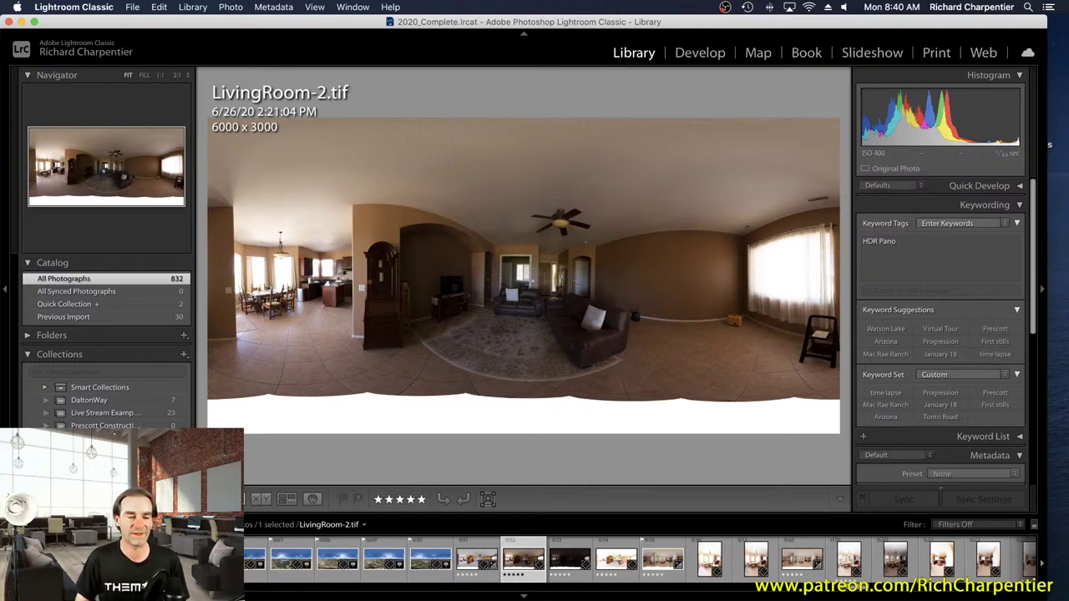
key("Right")
key("Right")
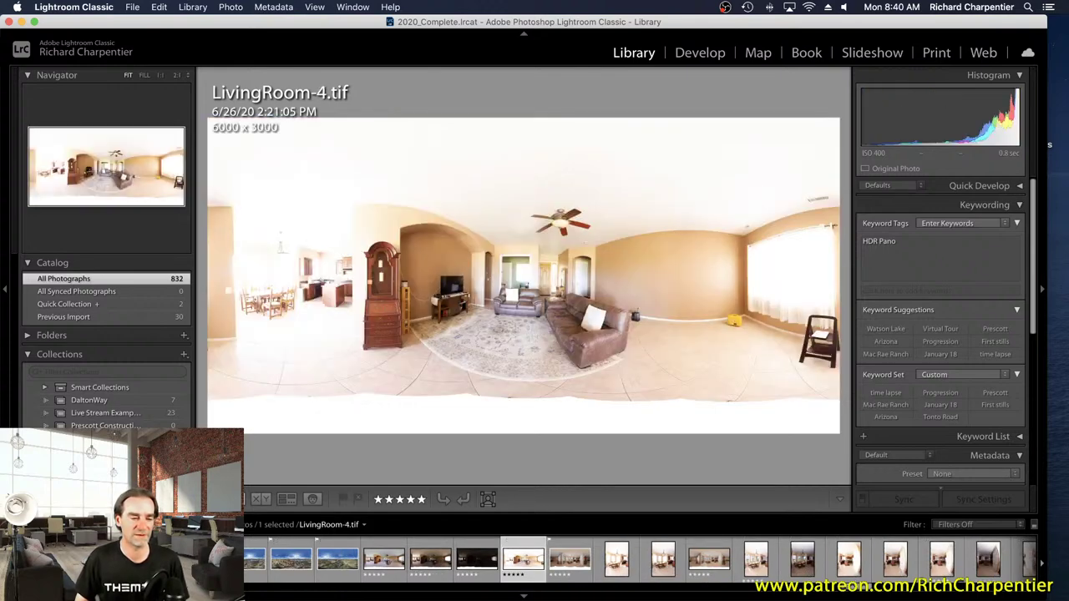
key("g")
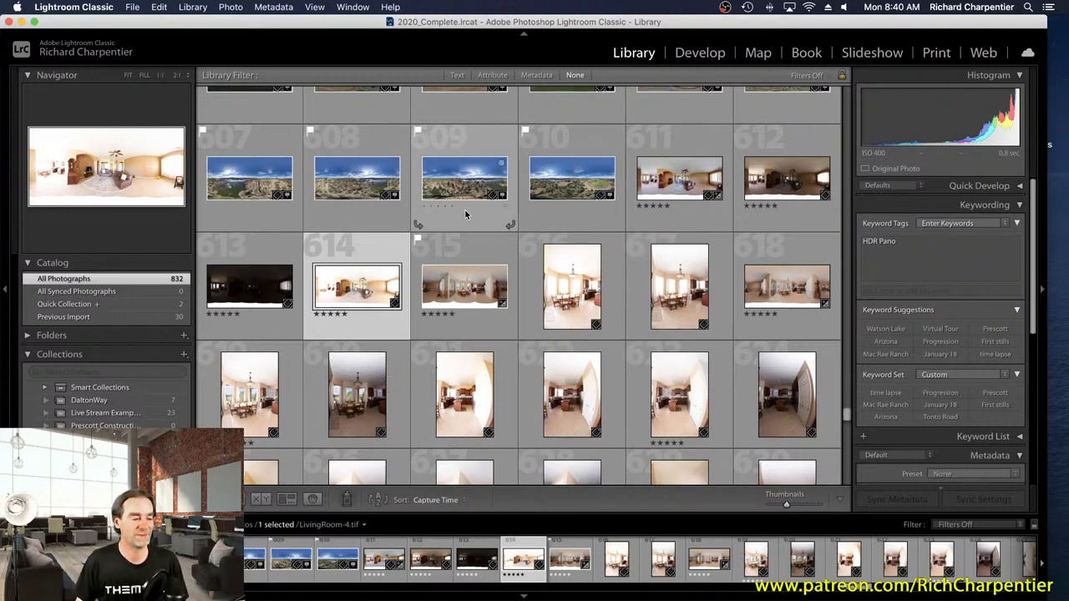
scroll(472, 215, "down", 5)
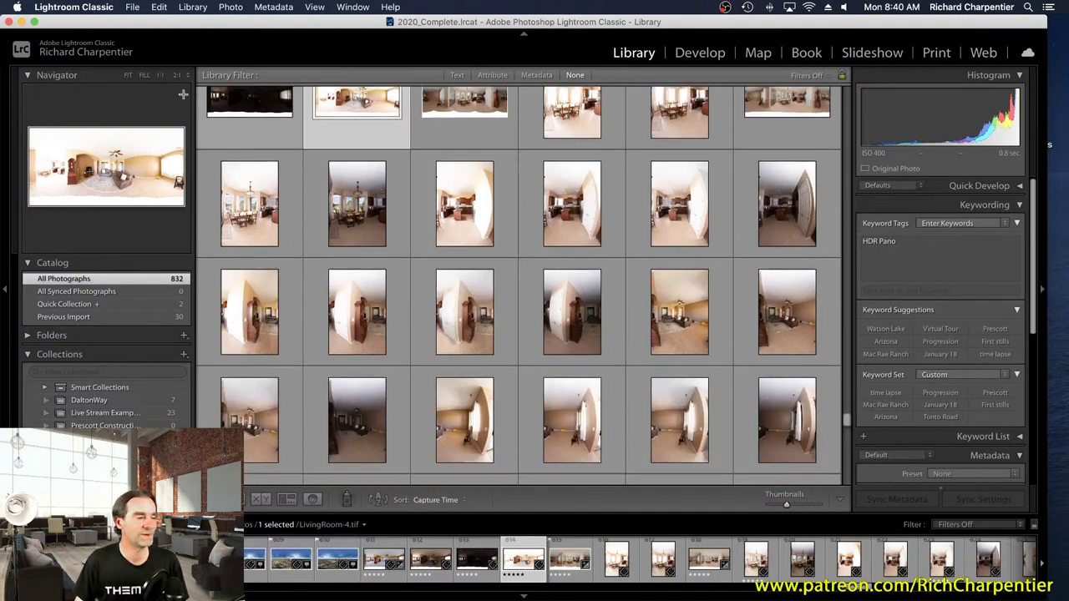
Minimize Lightroom with Cmd+M and toggle Mission Control to reveal the desktop
key("super+m")
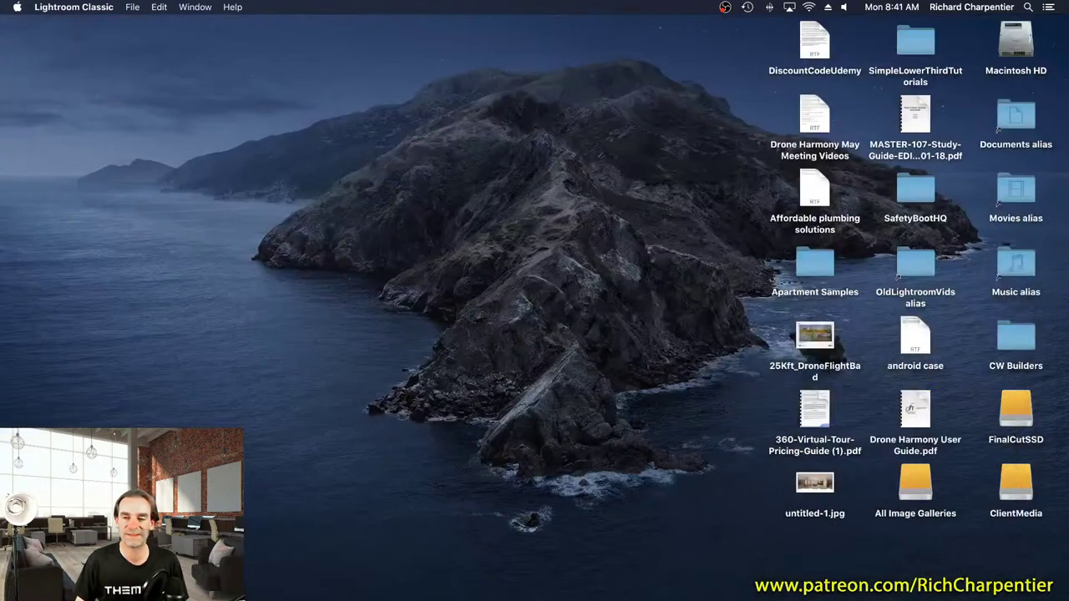
key("ctrl+Up")
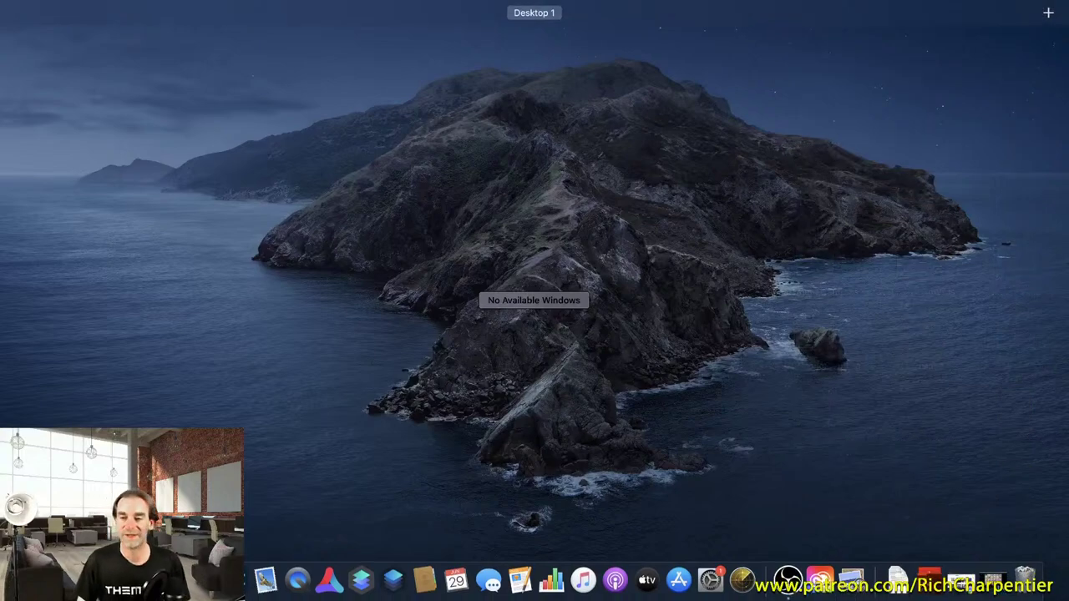
key("ctrl+Up")
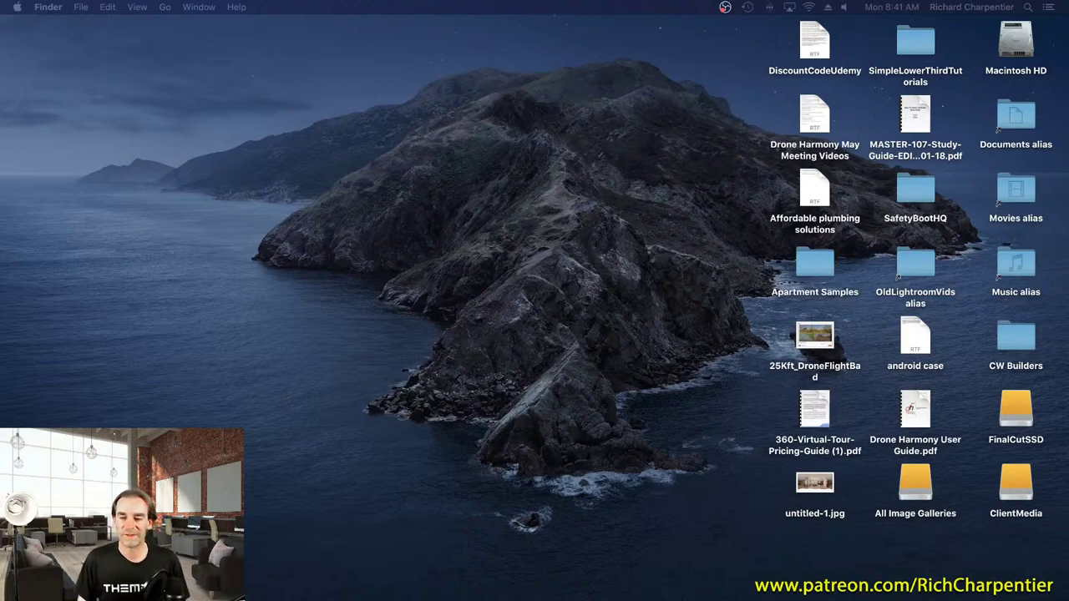
Open the 360HDRTesting folder from Finder's Dock menu and position its window
right_click(1057, 408)
left_click(1011, 385)
left_click_drag(522, 60, 404, 43)
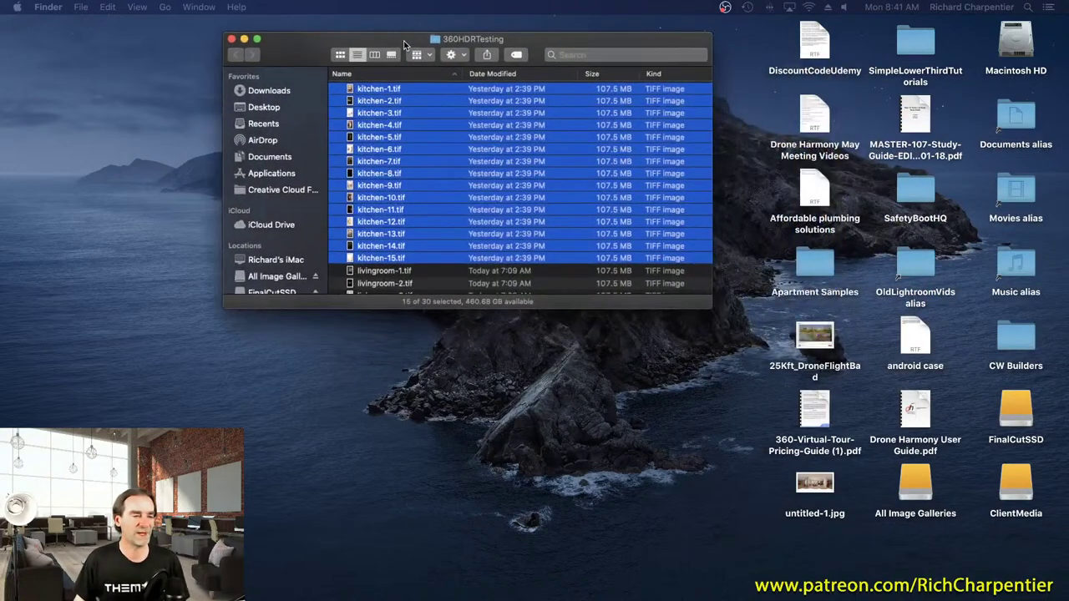
mouse_move(714, 594)
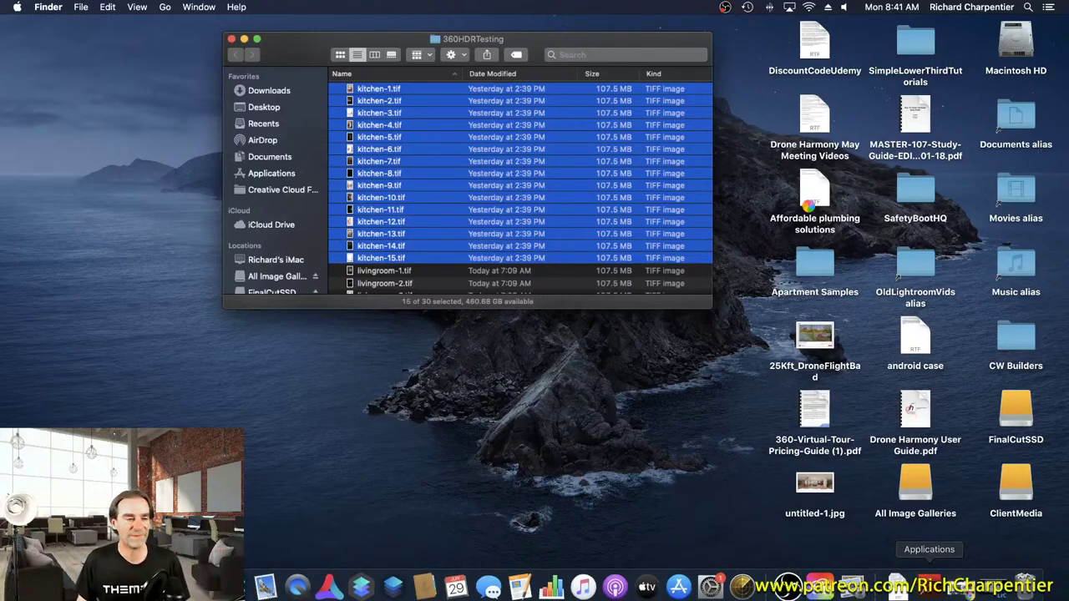
left_click_drag(540, 45, 551, 39)
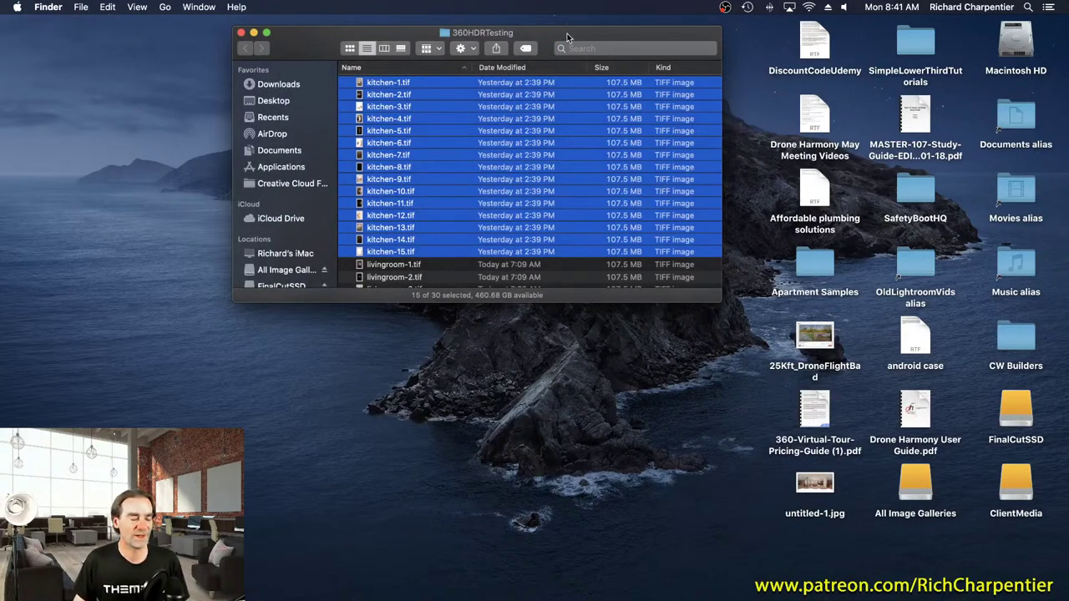
left_click_drag(567, 34, 780, 57)
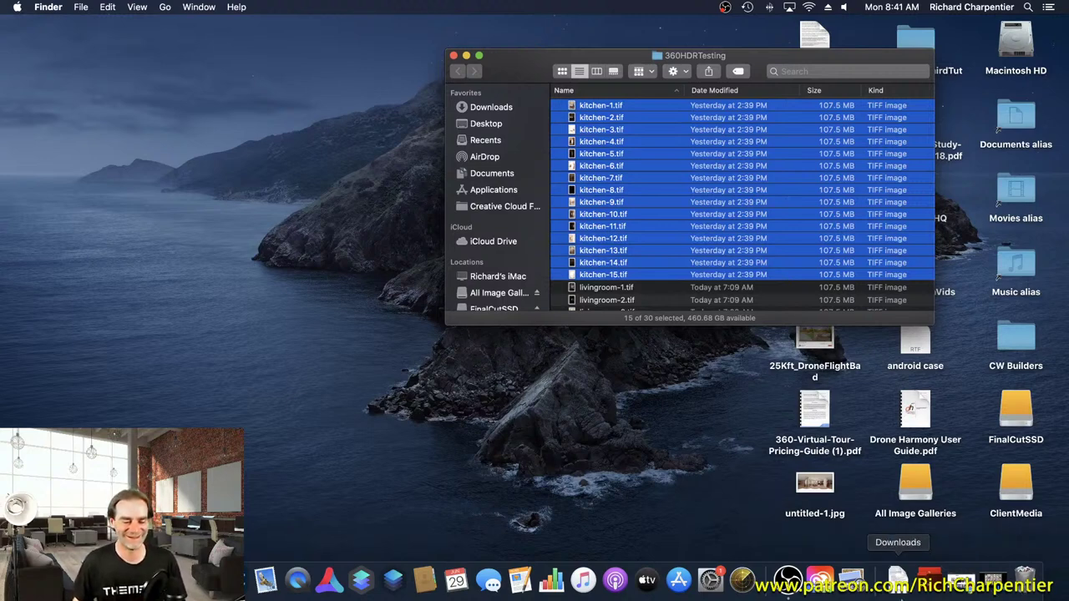
Launch PTGui Pro from the Applications stack
left_click(929, 578)
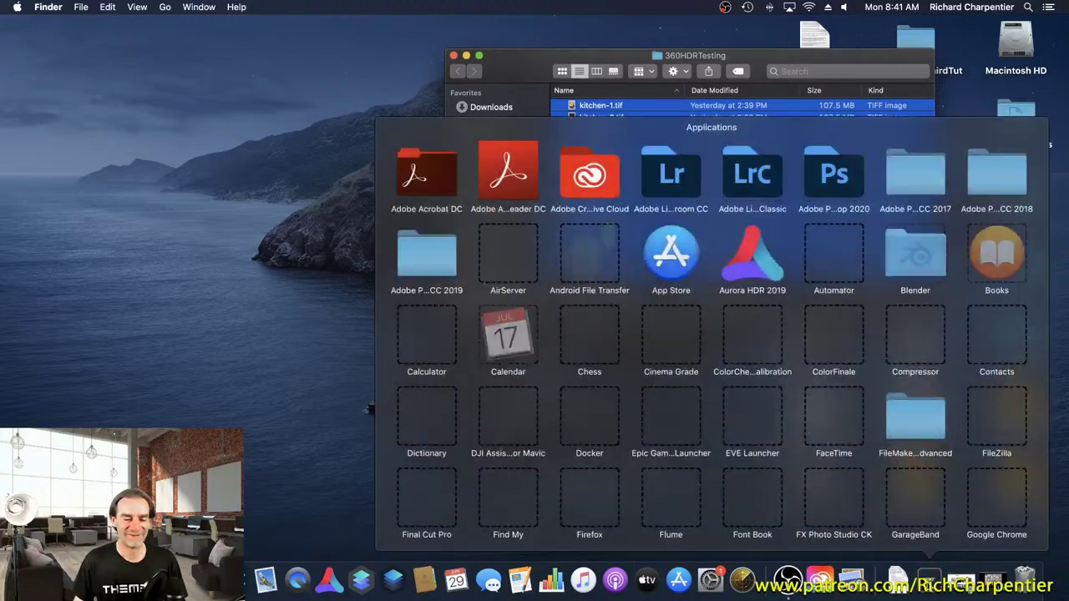
scroll(770, 380, "down", 15)
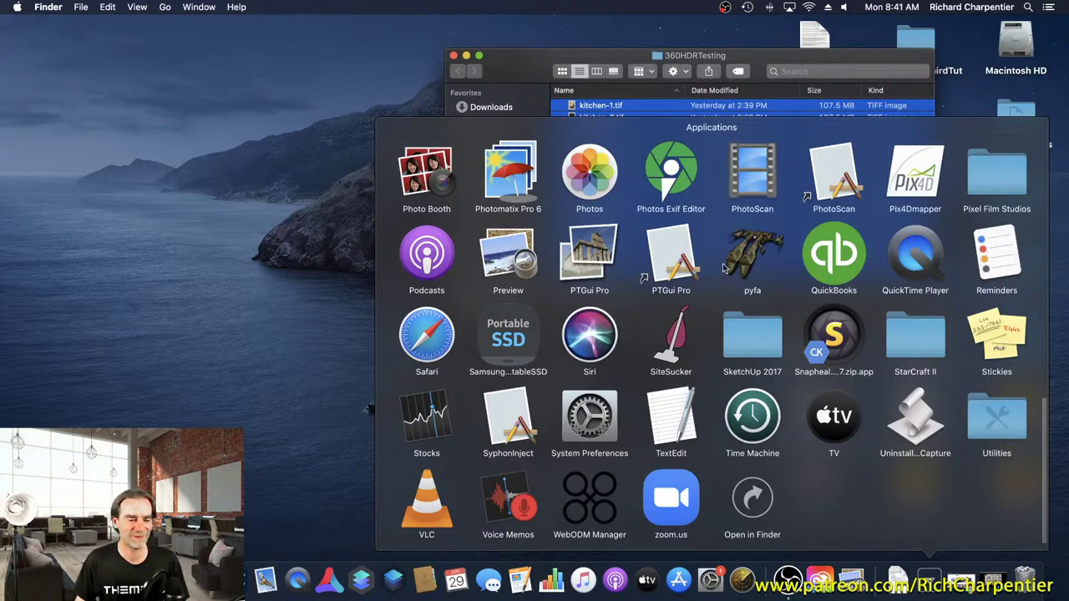
left_click(592, 254)
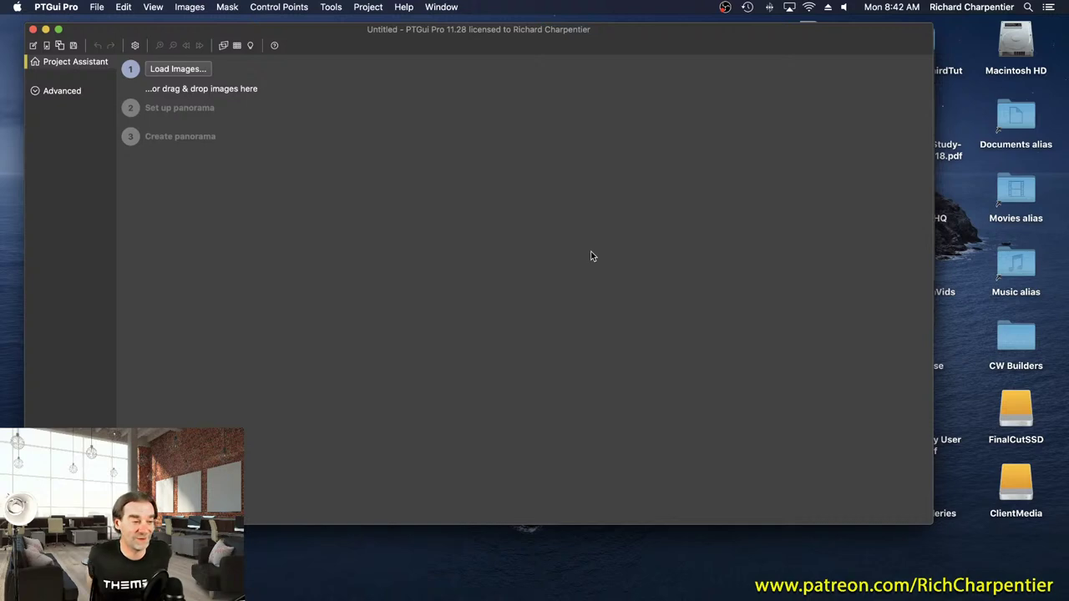
Drag the fifteen selected kitchen images from the 360HDRTesting folder into PTGui
left_click_drag(749, 52, 739, 108)
left_click(609, 57)
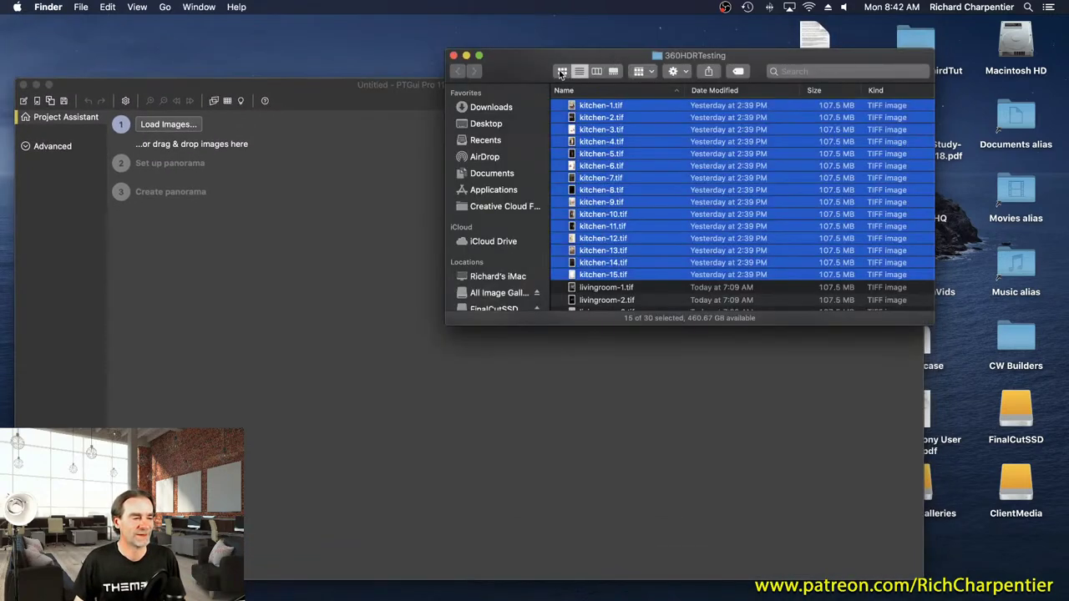
left_click_drag(542, 64, 1068, 150)
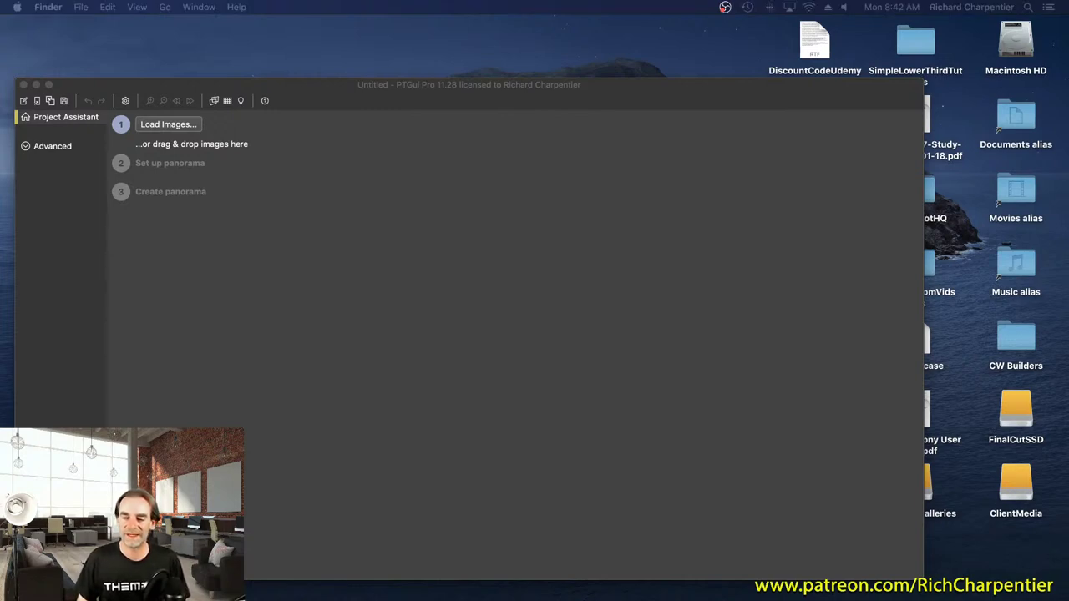
left_click_drag(1068, 200, 450, 193)
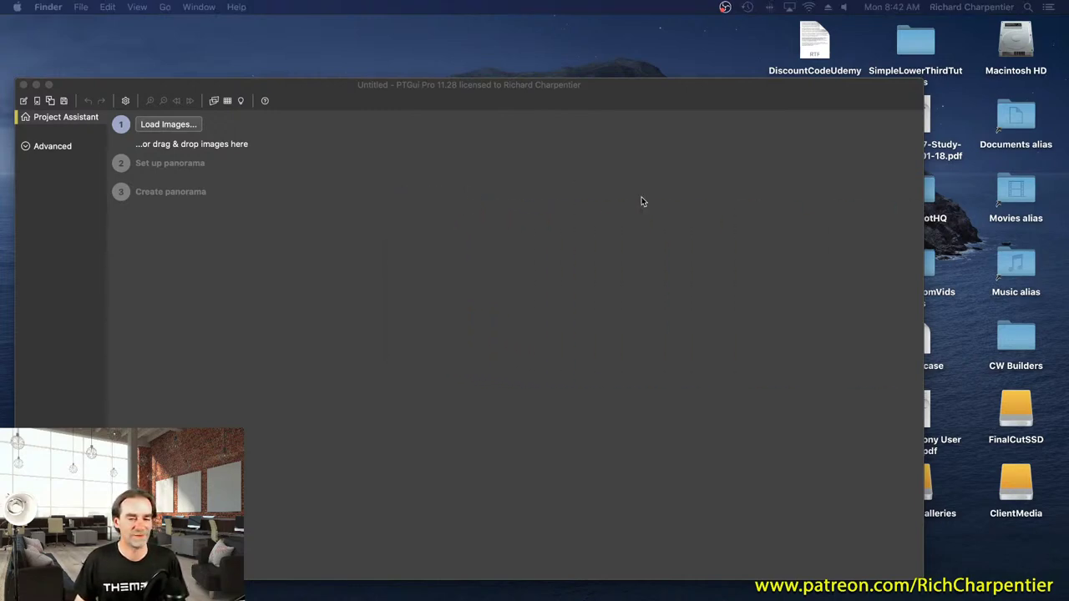
left_click_drag(585, 87, 580, 28)
left_click_drag(1068, 163, 523, 163)
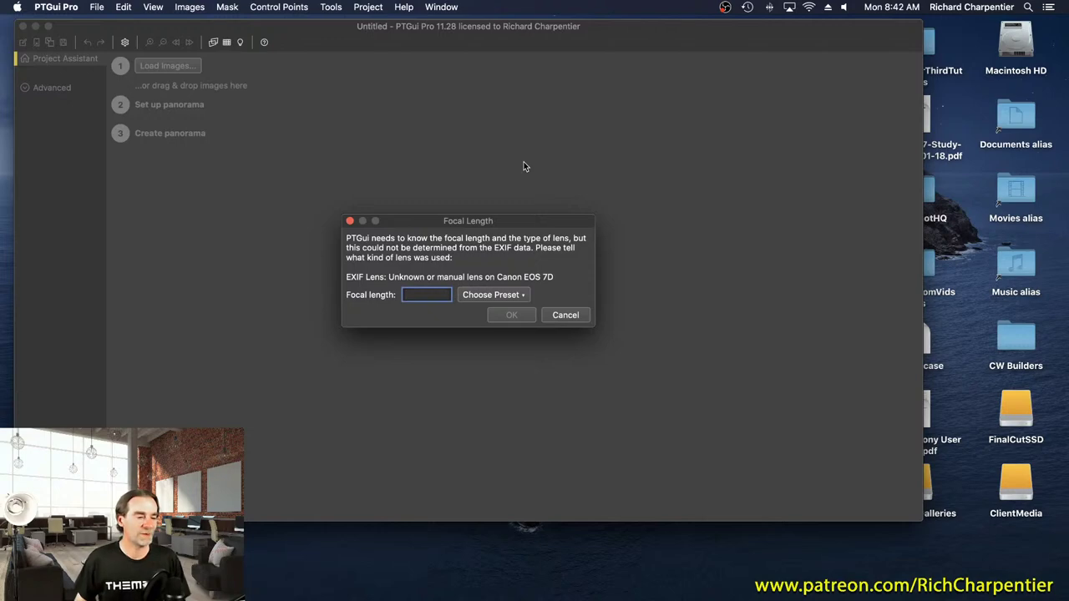
Confirm an 8 mm focal length with the Generic Fisheye Lens
type("8mm")
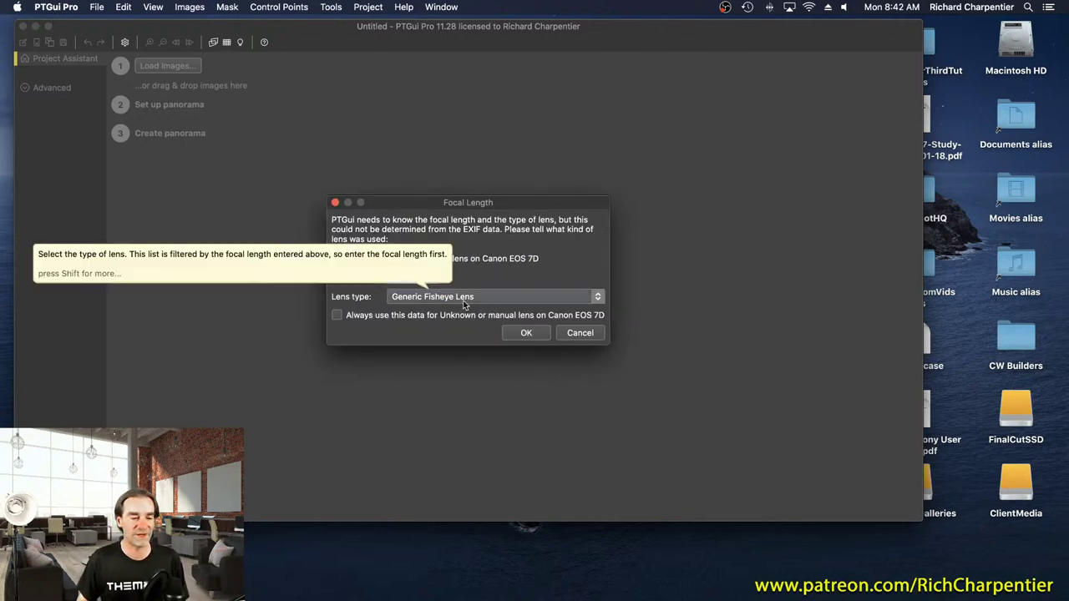
key("Tab")
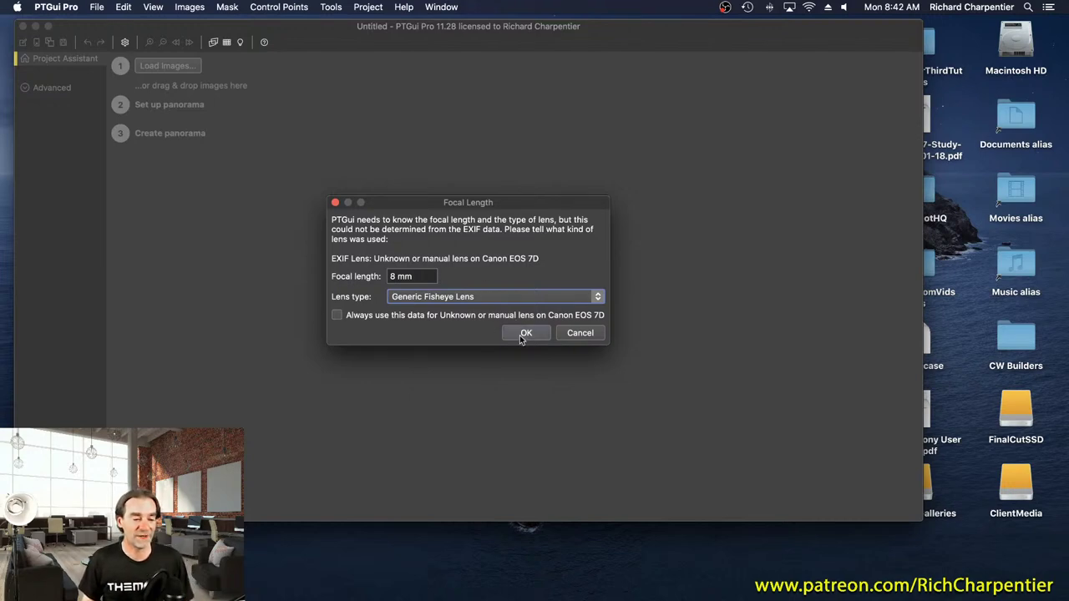
left_click(525, 333)
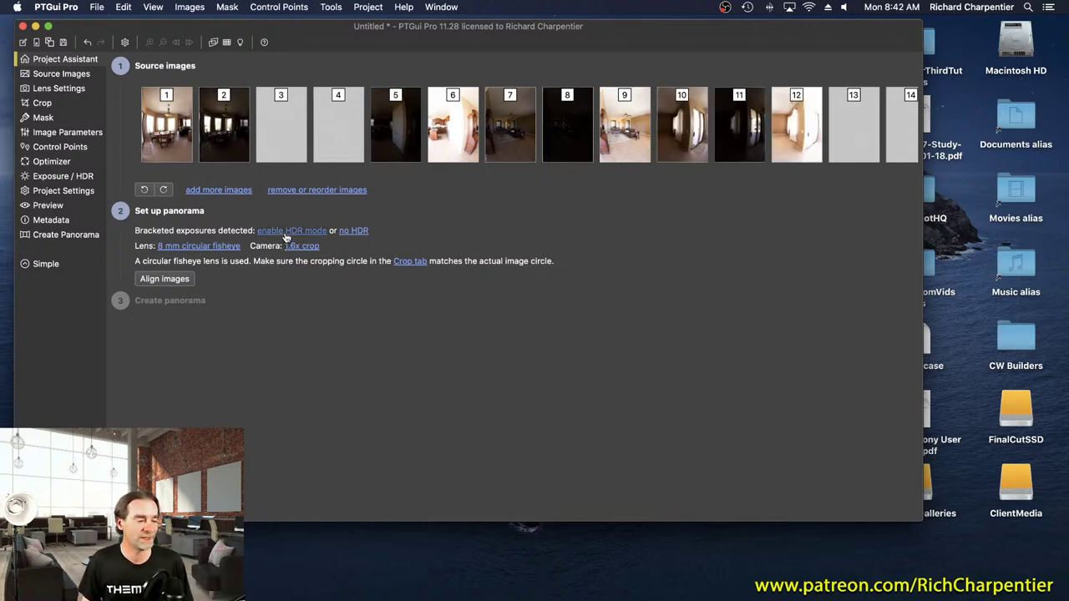
Enable HDR mode, linking the bracketed exposures with Exposure Fusion
left_click(286, 238)
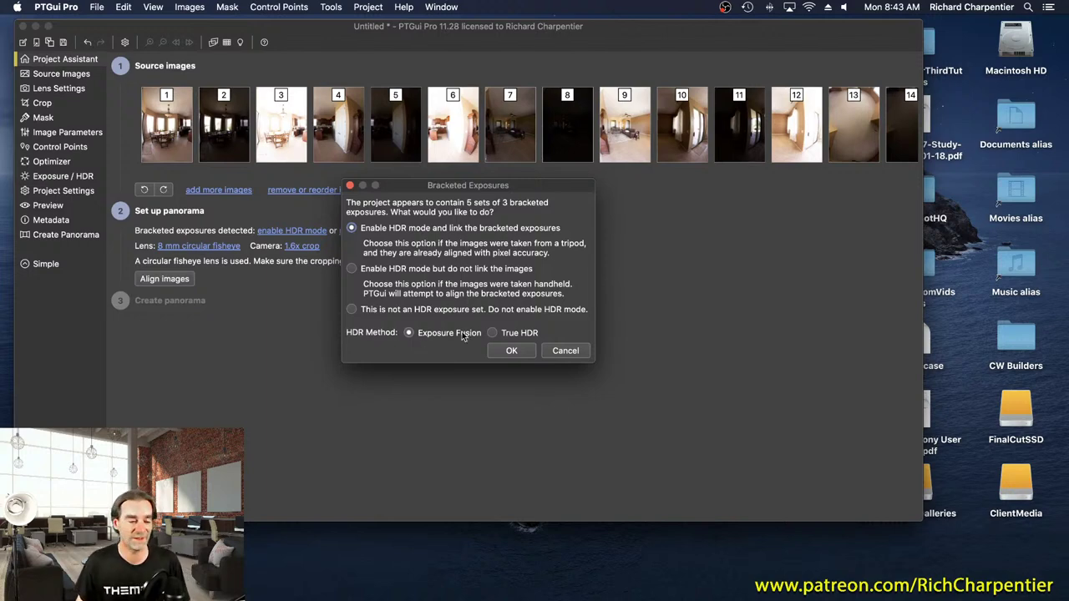
left_click(514, 353)
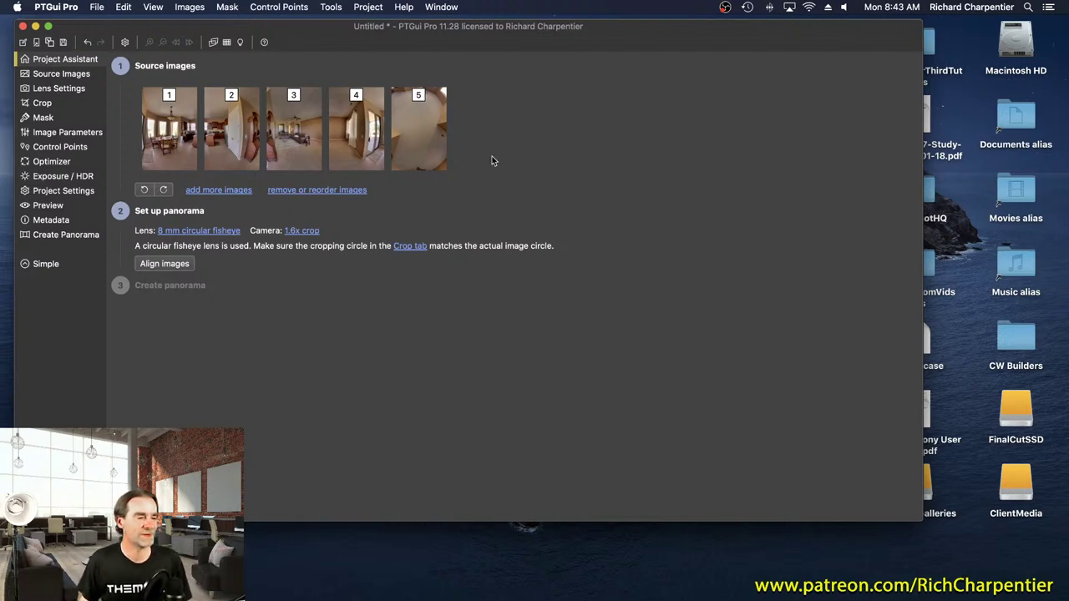
Align the five kitchen source images into an equirectangular panorama
left_click(183, 265)
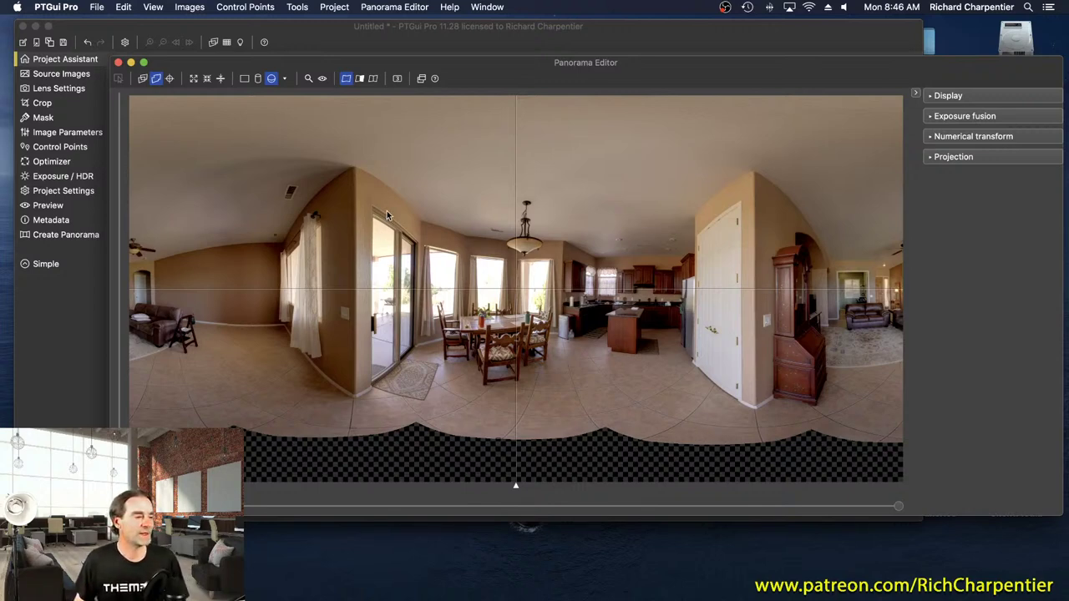
Set the panorama output format to TIFF with a width of 6000 pixels
left_click(87, 65)
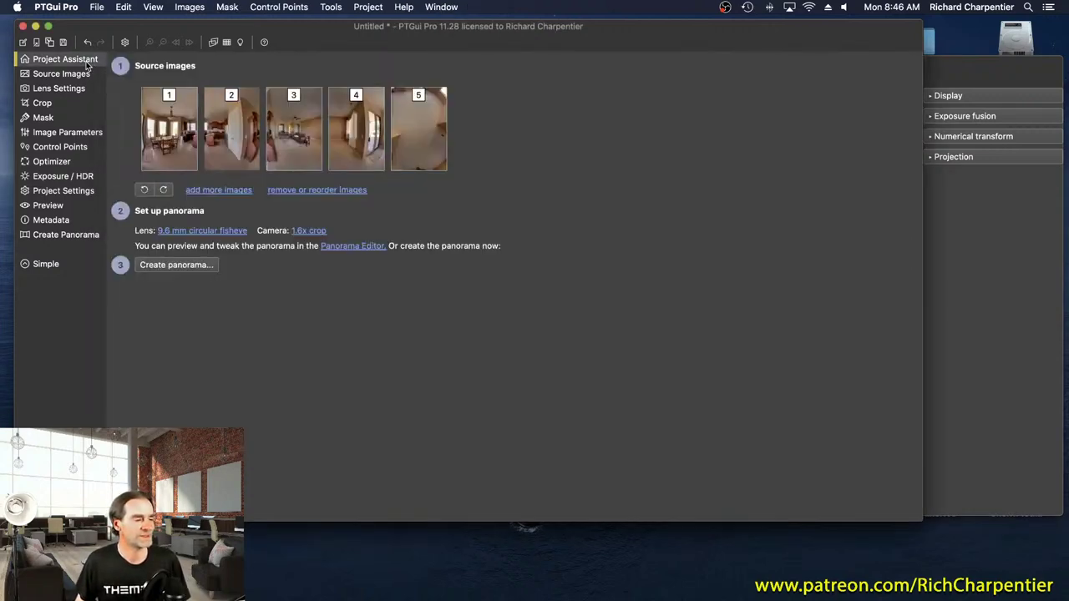
left_click(198, 265)
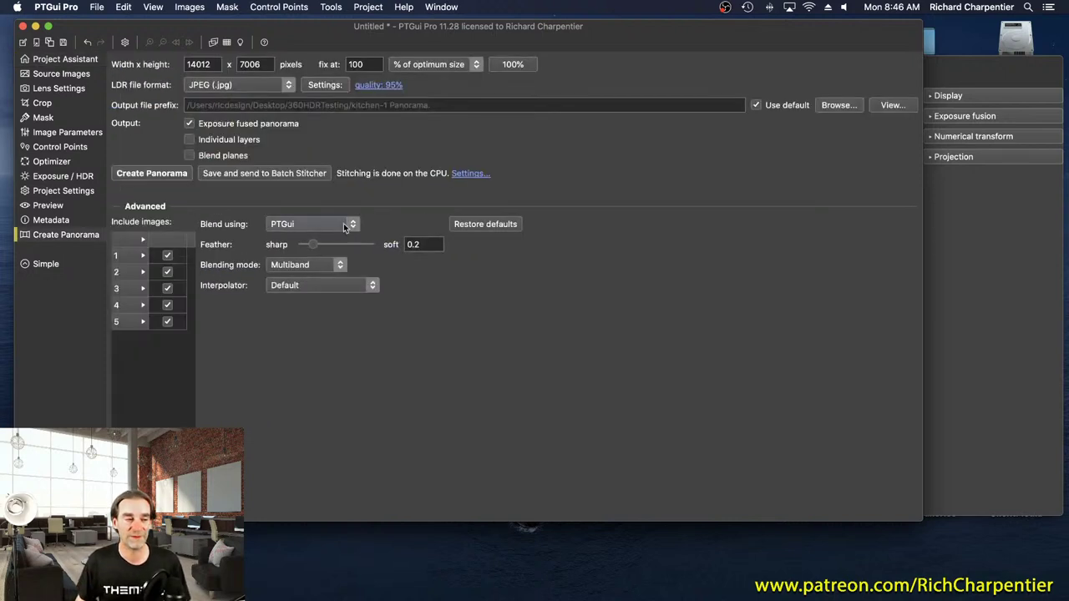
left_click(262, 87)
left_click(257, 99)
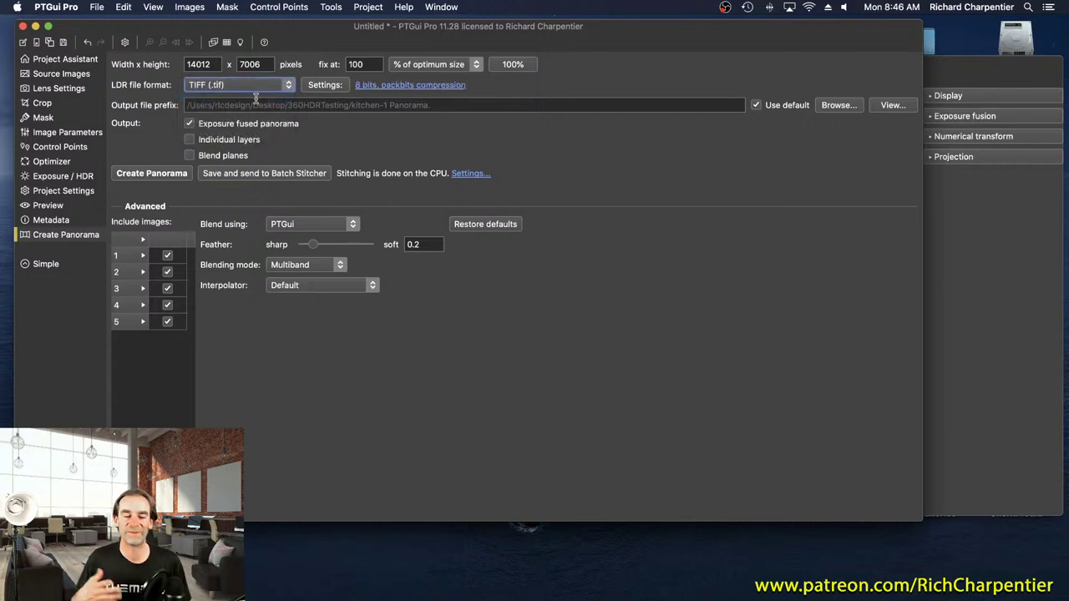
double_click(217, 65)
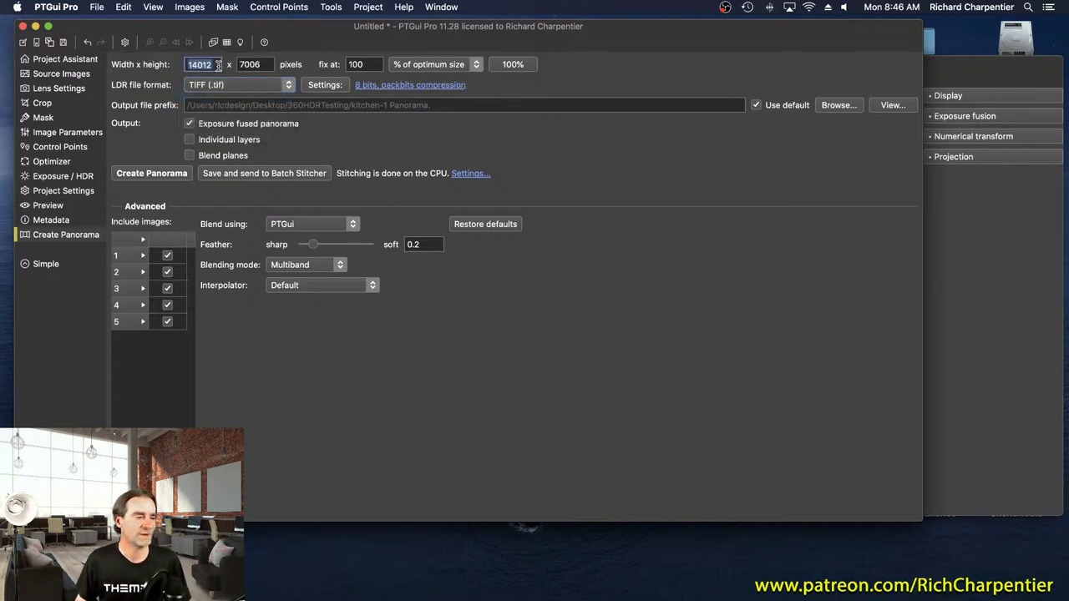
type("60")
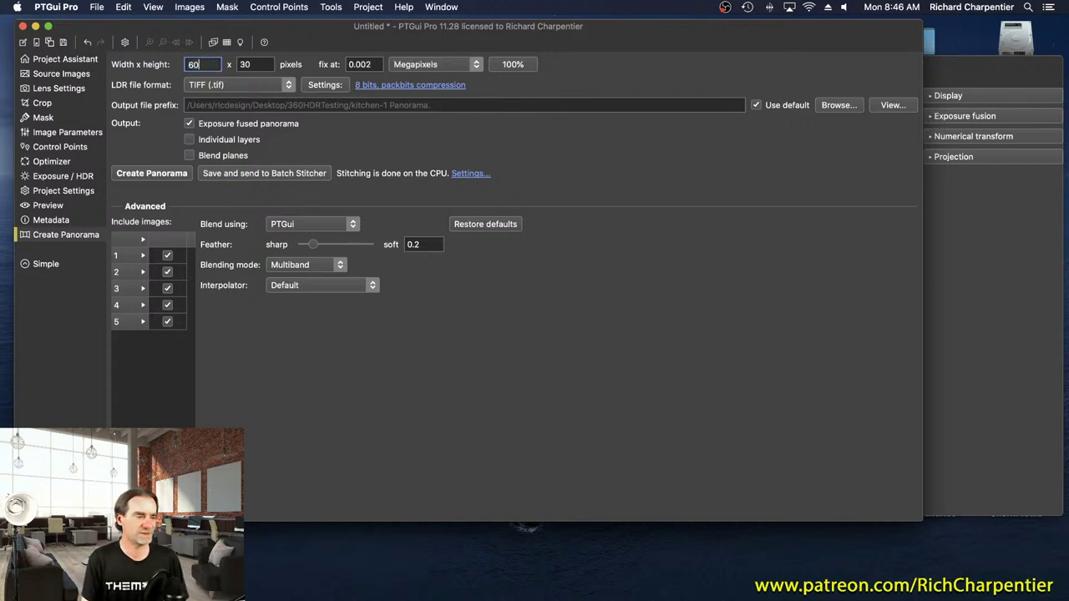
type("00")
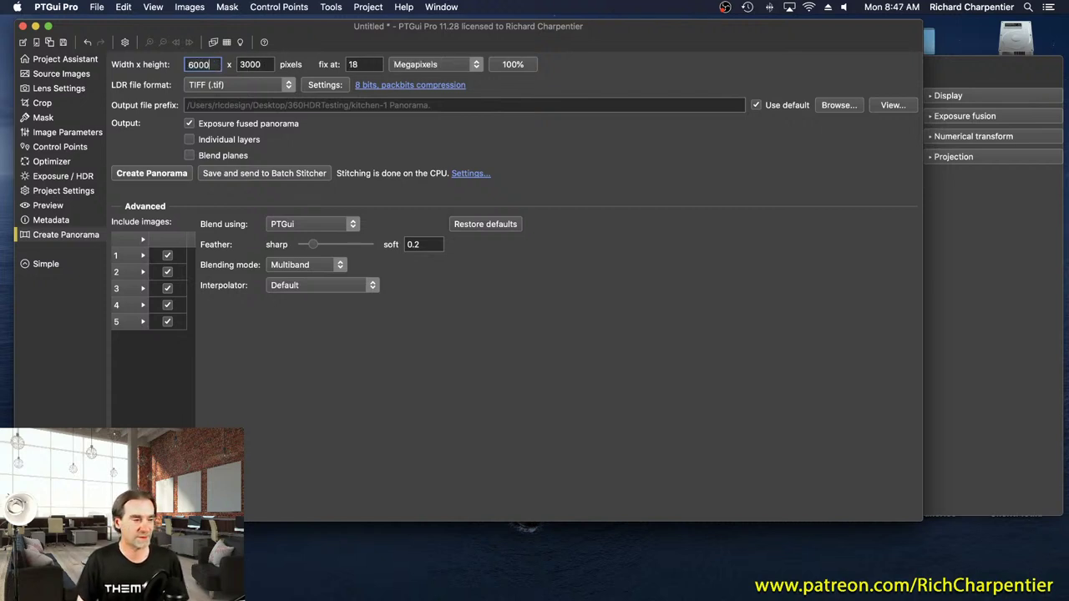
key("Tab")
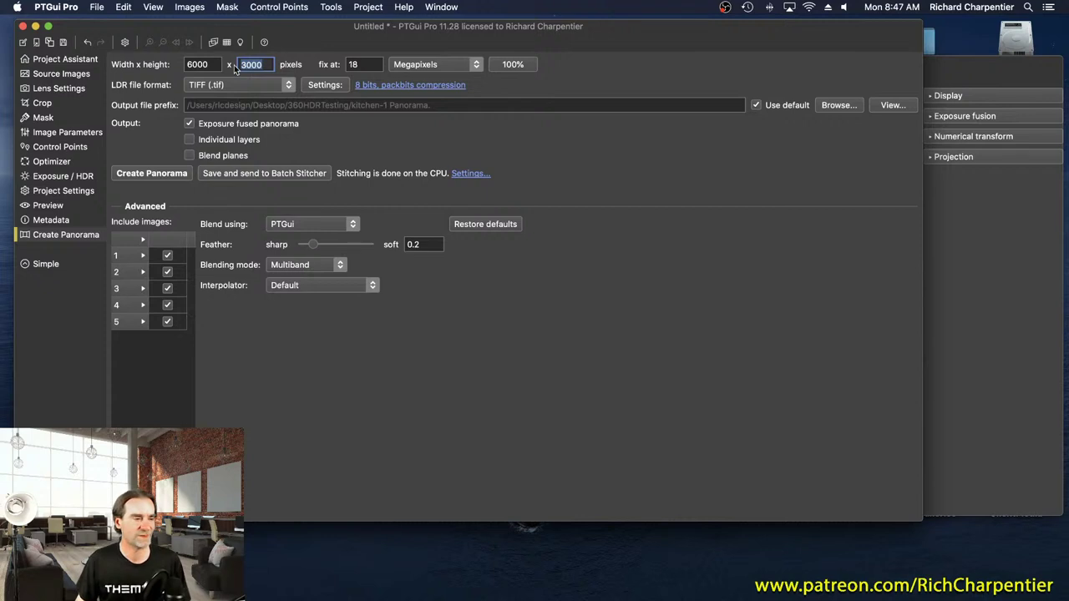
Make the TIFF output 16 bits per channel and also produce blend planes
left_click(351, 87)
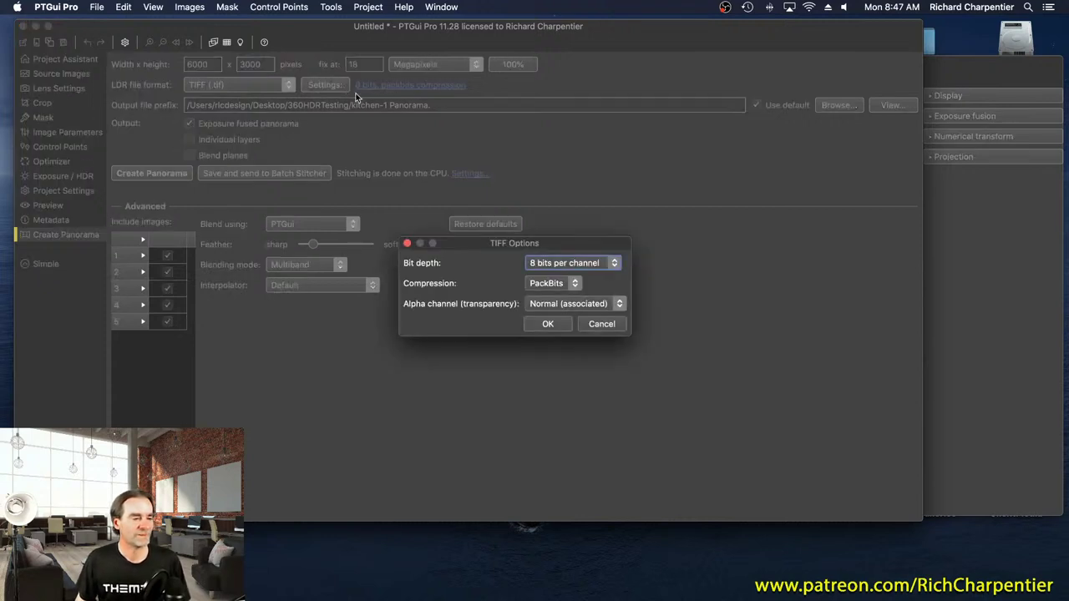
left_click(607, 265)
left_click(603, 276)
left_click(564, 325)
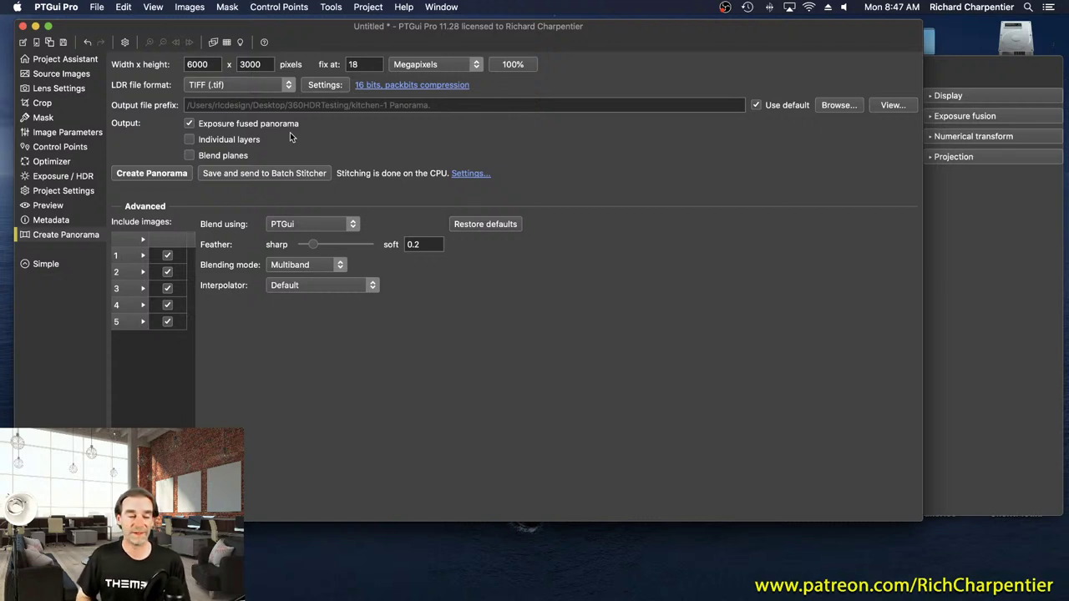
left_click(190, 156)
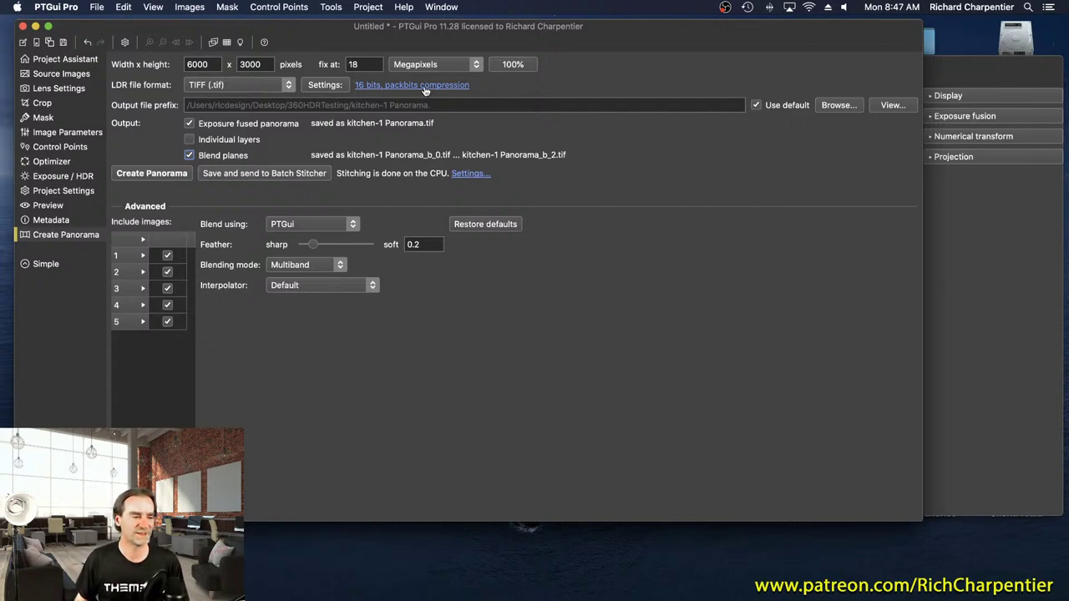
Stitch the kitchen panorama, moving the 360HDRTesting Finder window aside while it renders
left_click(159, 176)
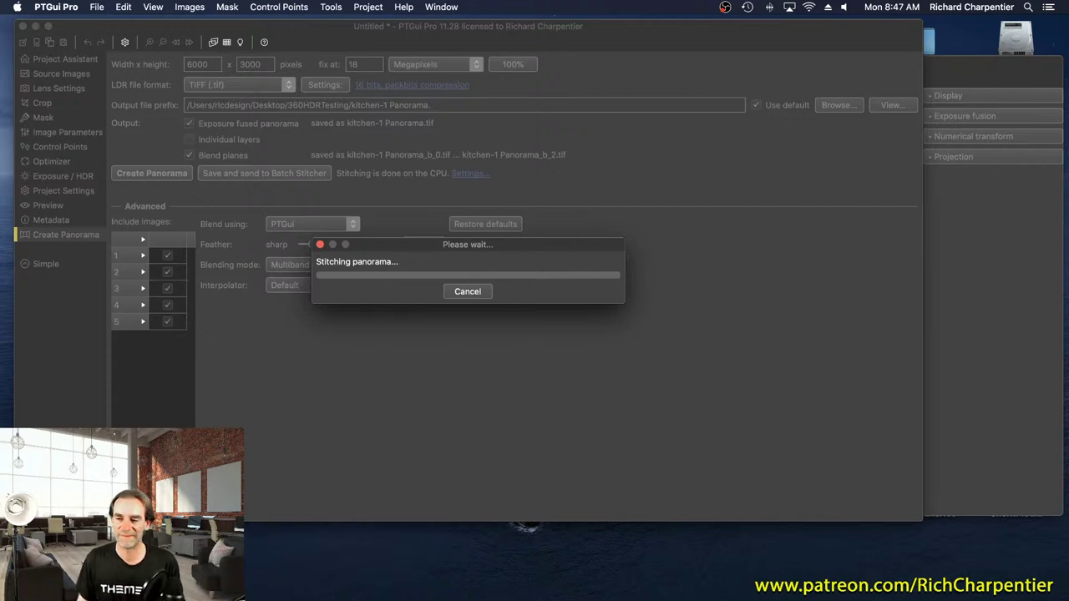
key("super+Tab")
left_click_drag(882, 91, 601, 70)
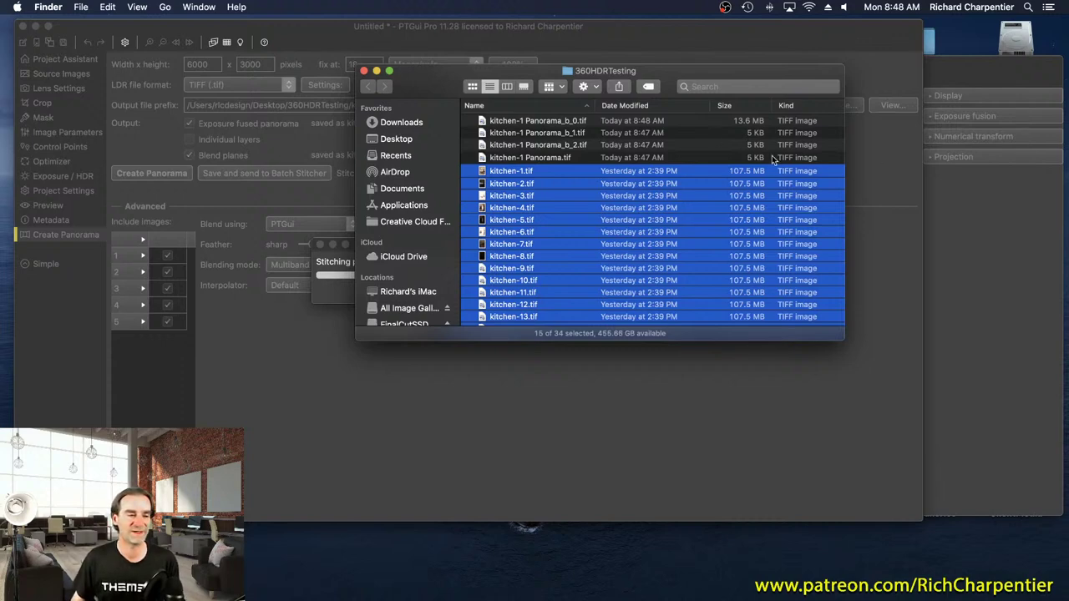
left_click(376, 70)
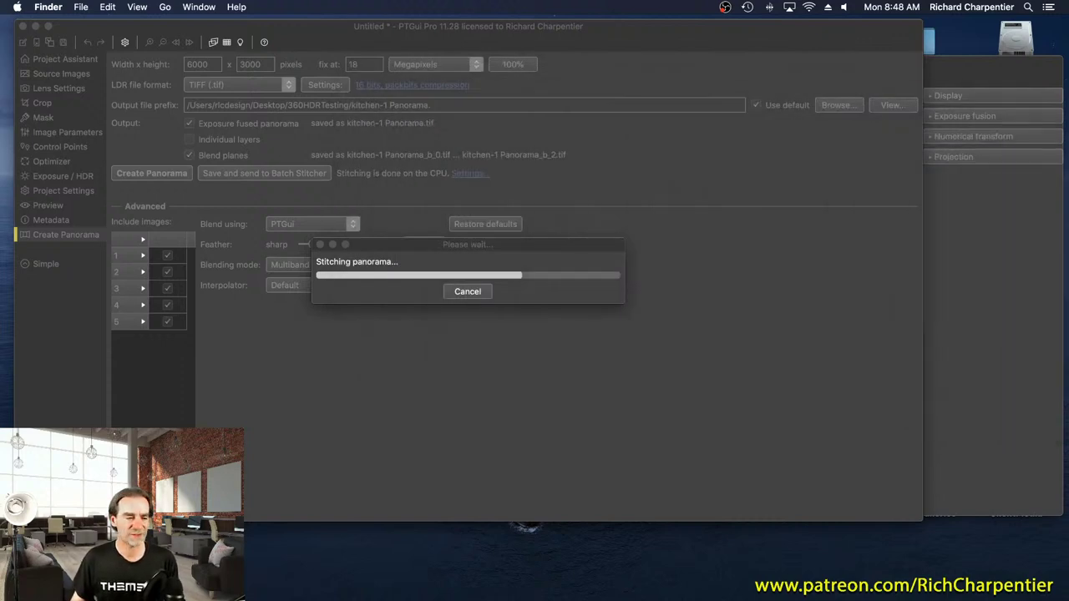
left_click(530, 244)
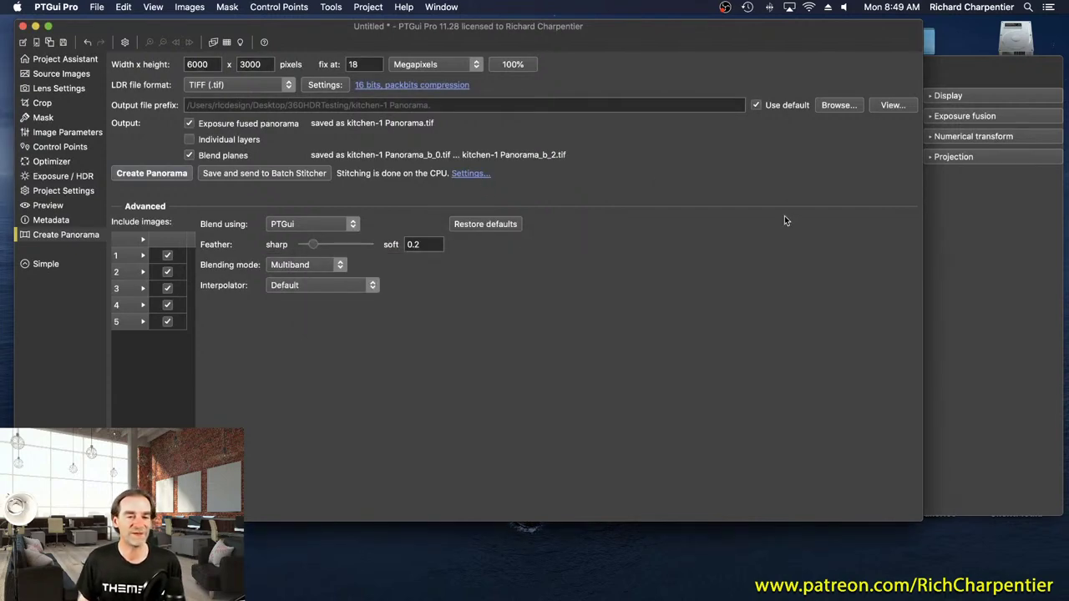
Check the new TIFFs, cancel quitting the unsaved PTGui project, and hide PTGui instead
key("super+Tab")
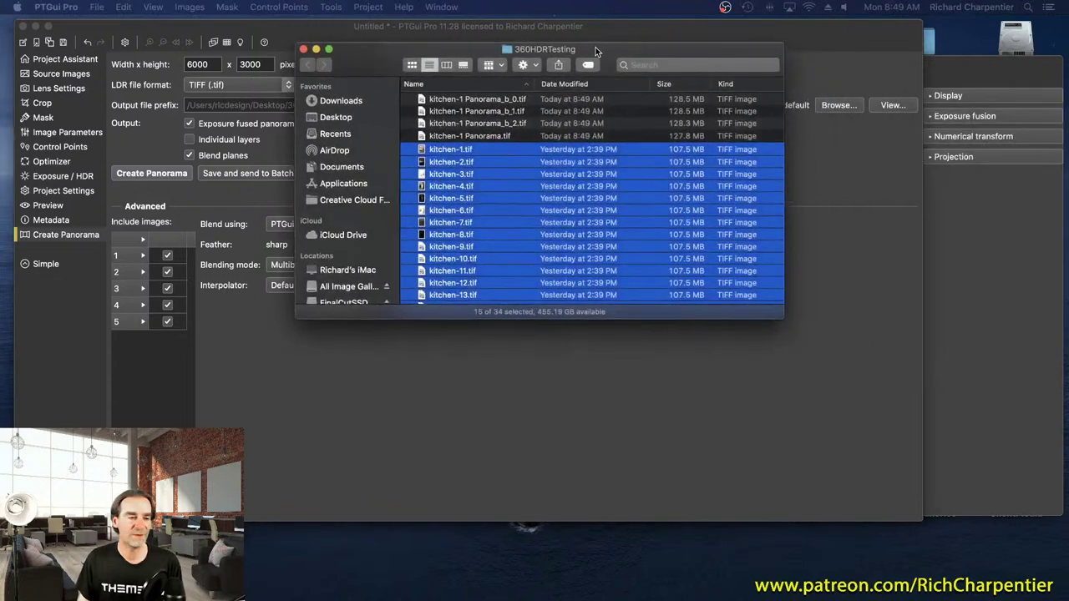
key("super+Tab")
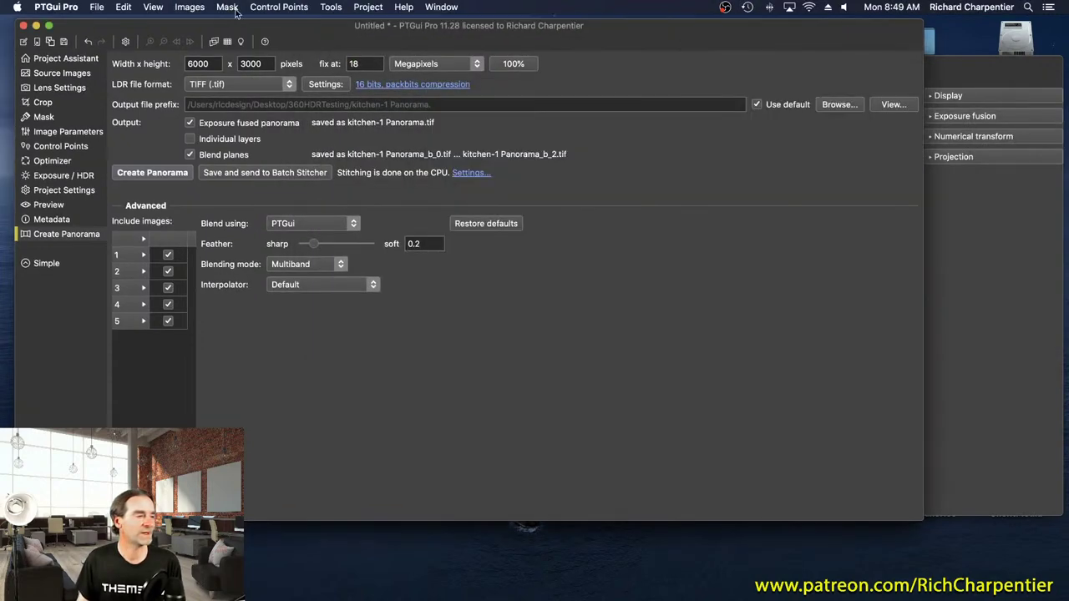
left_click(57, 7)
left_click(71, 126)
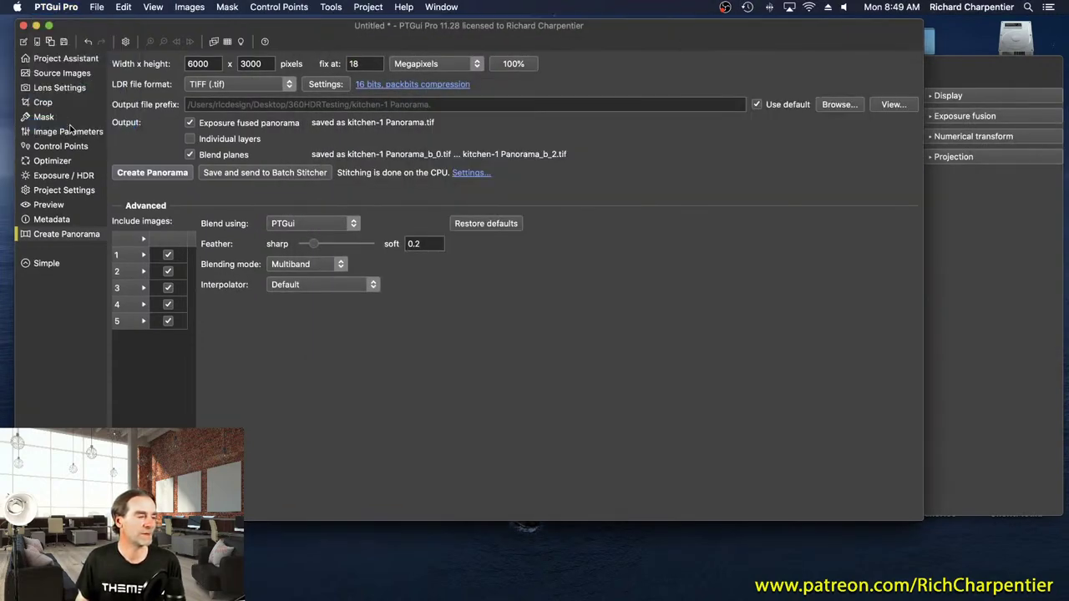
left_click(589, 301)
key("super+h")
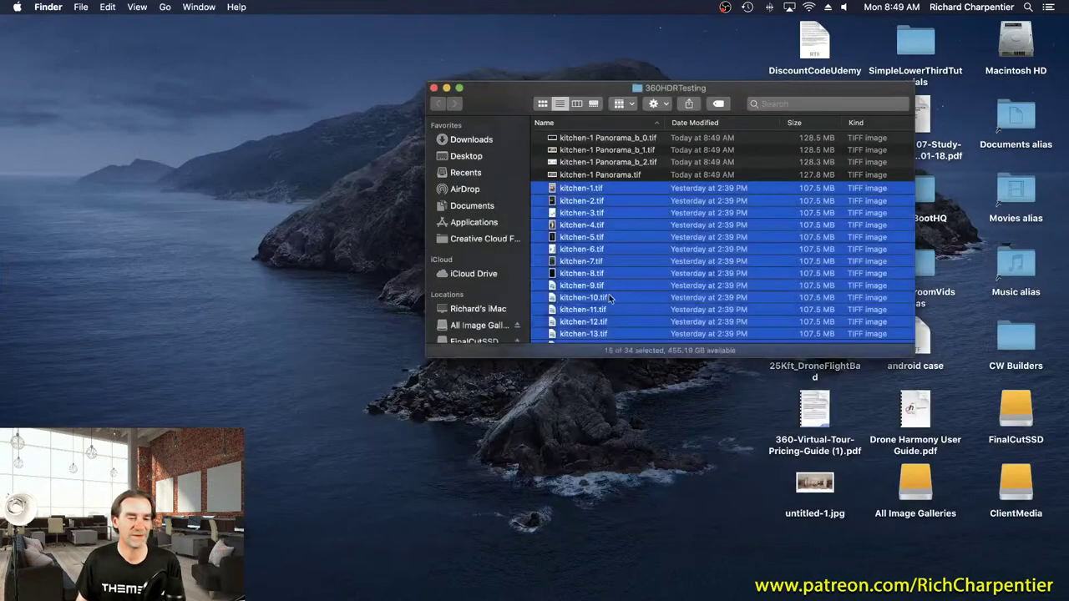
left_click_drag(561, 82, 438, 41)
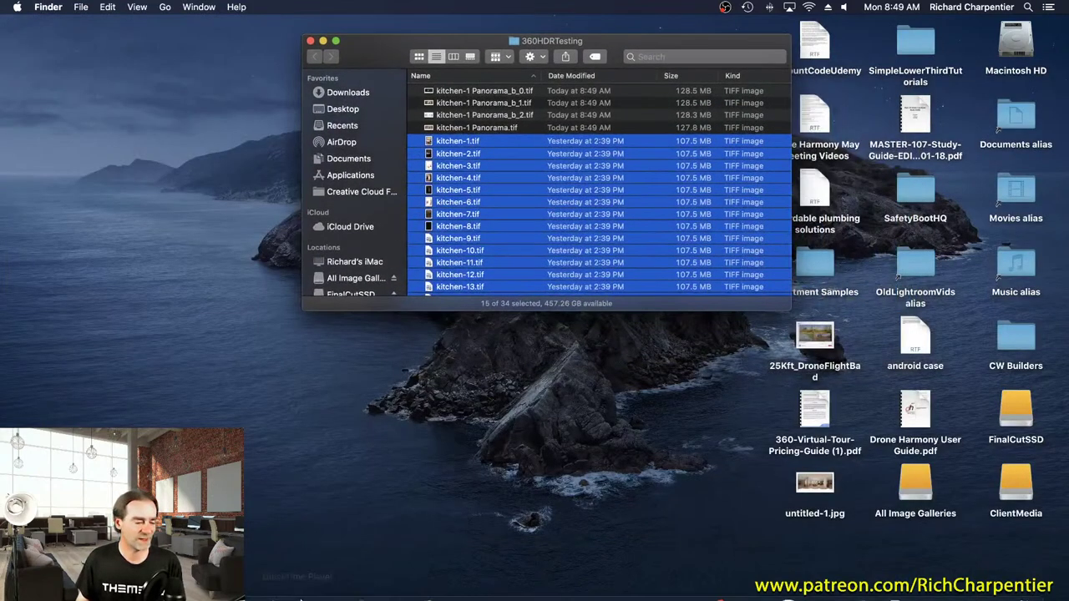
Quit Lightroom Classic and move the 360HDRTesting window toward the top-left
mouse_move(242, 584)
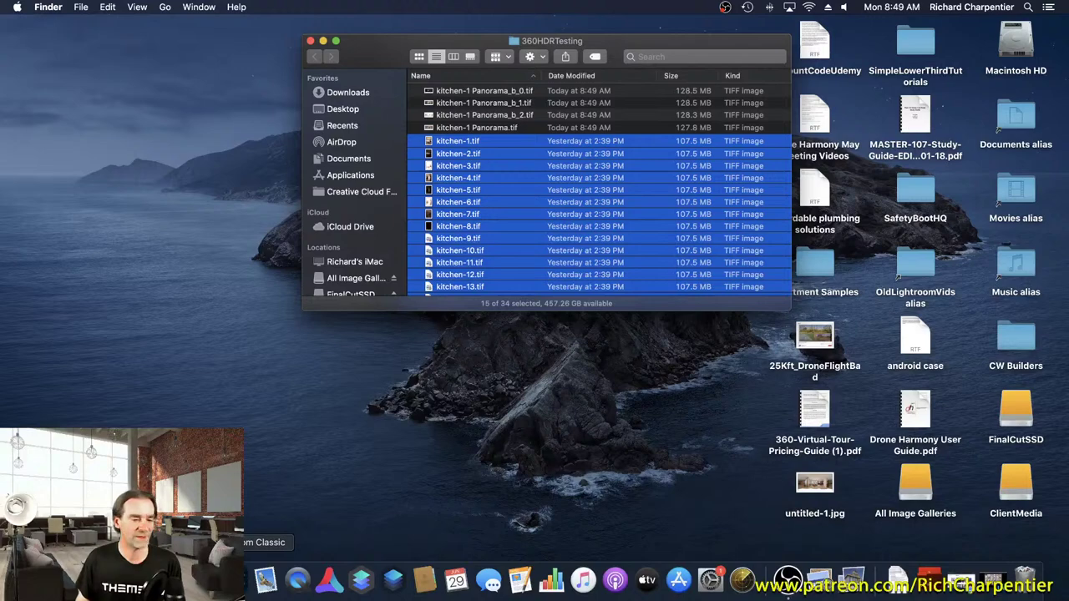
left_click(236, 580)
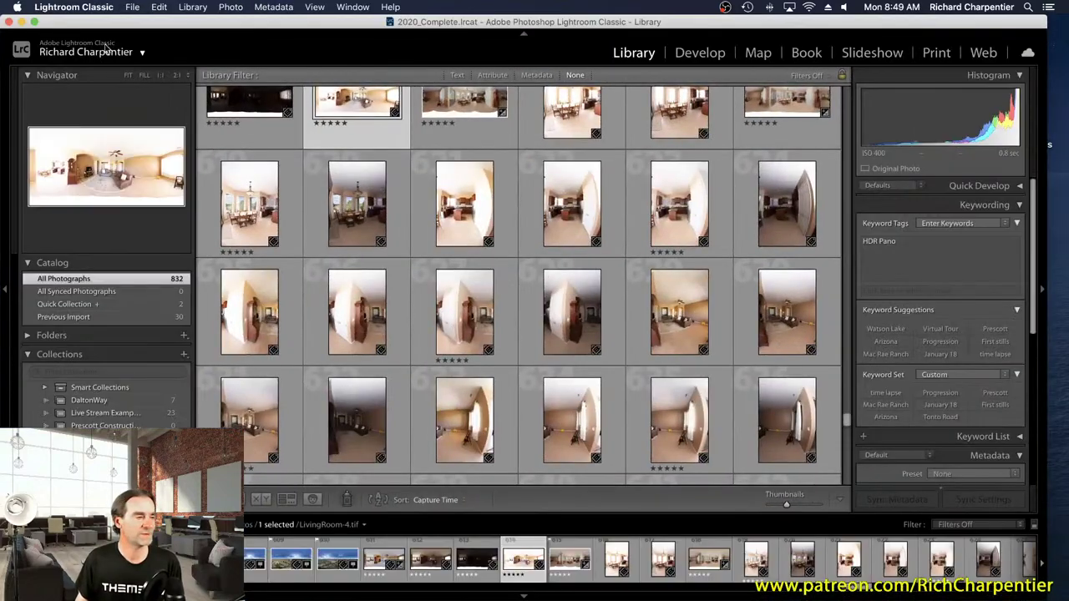
left_click(73, 7)
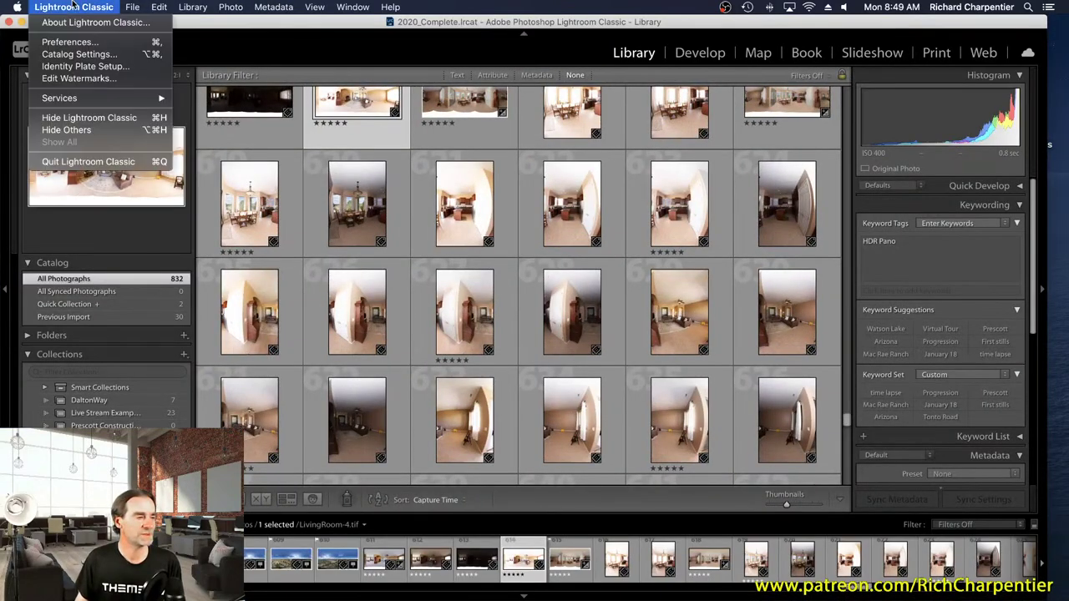
left_click(93, 161)
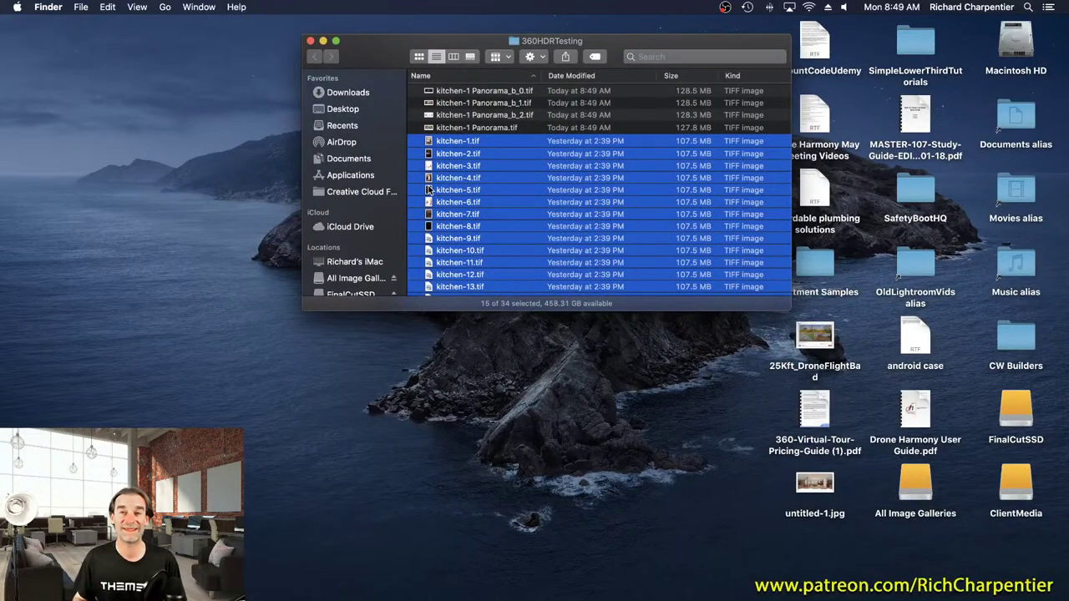
left_click_drag(394, 41, 240, 17)
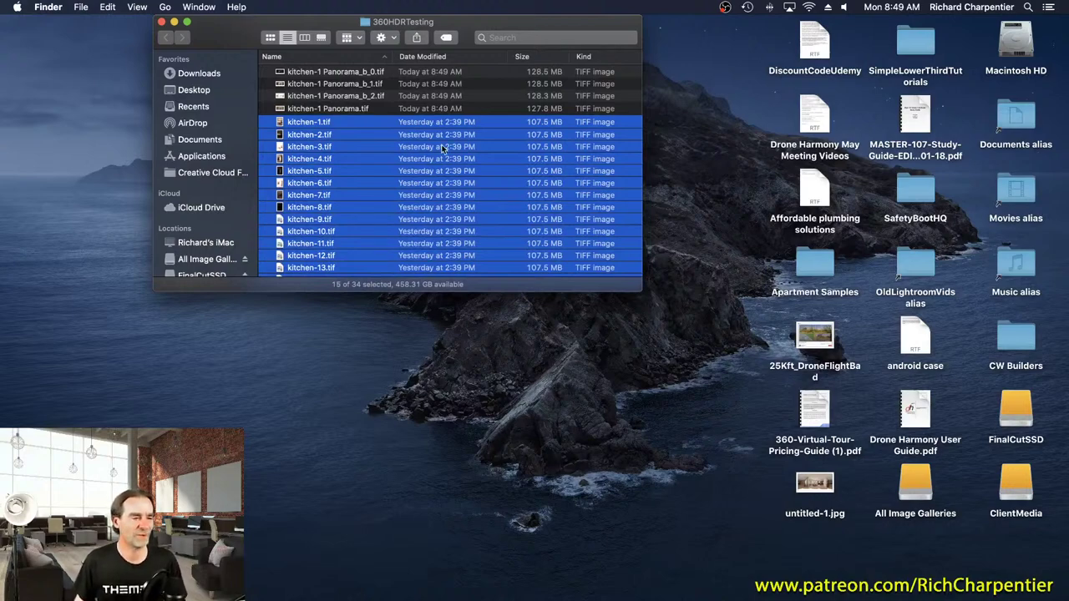
Select kitchen-1 Panorama_b_0.tif through _b_2.tif, leaving kitchen-1 Panorama.tif unselected
left_click(378, 110)
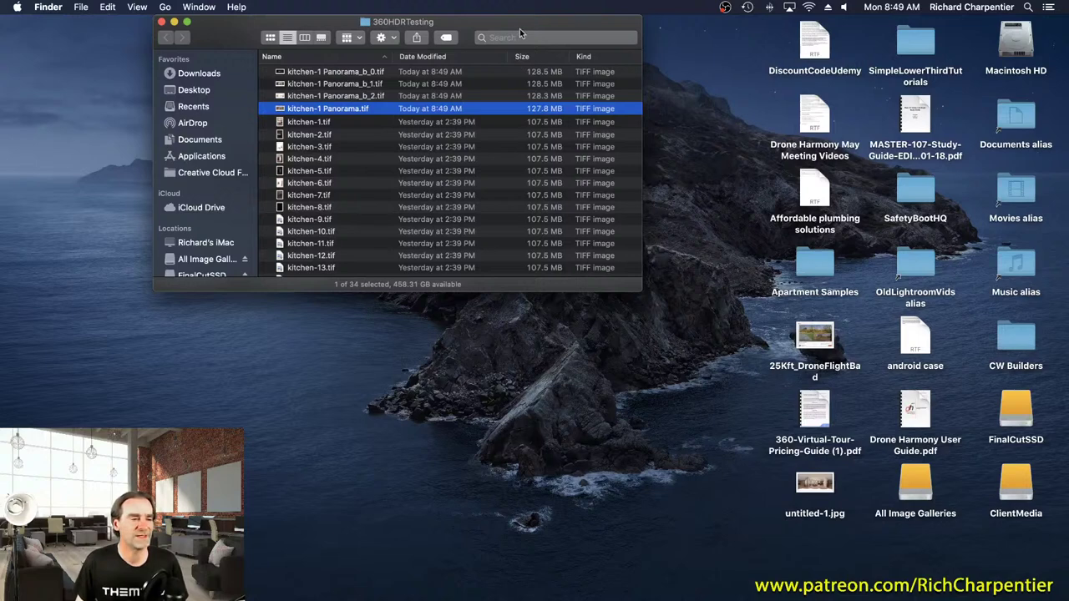
left_click_drag(517, 31, 566, 31)
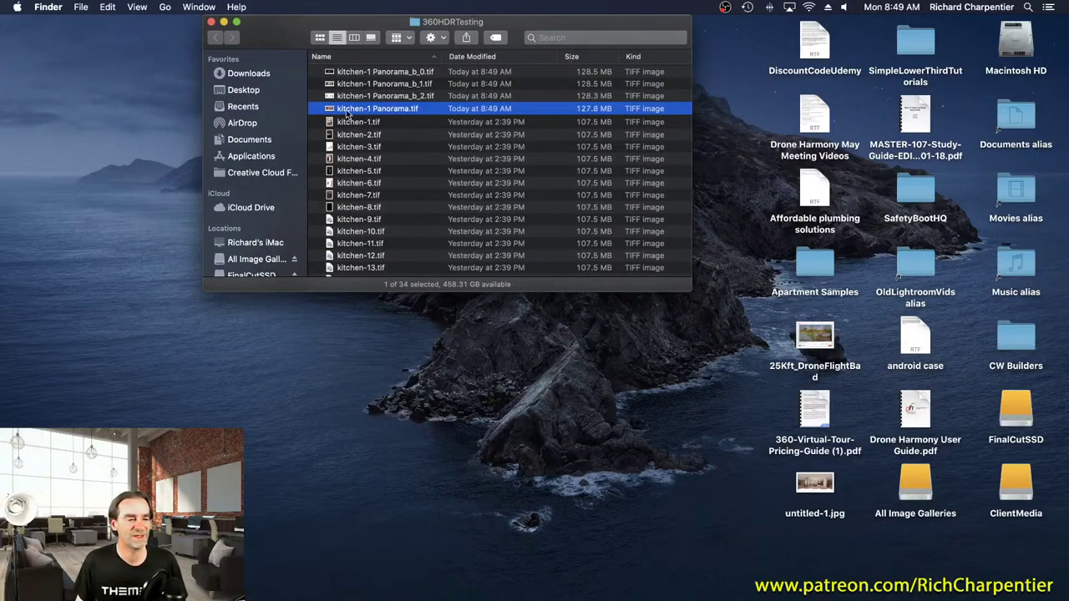
left_click(430, 96)
left_click(441, 73)
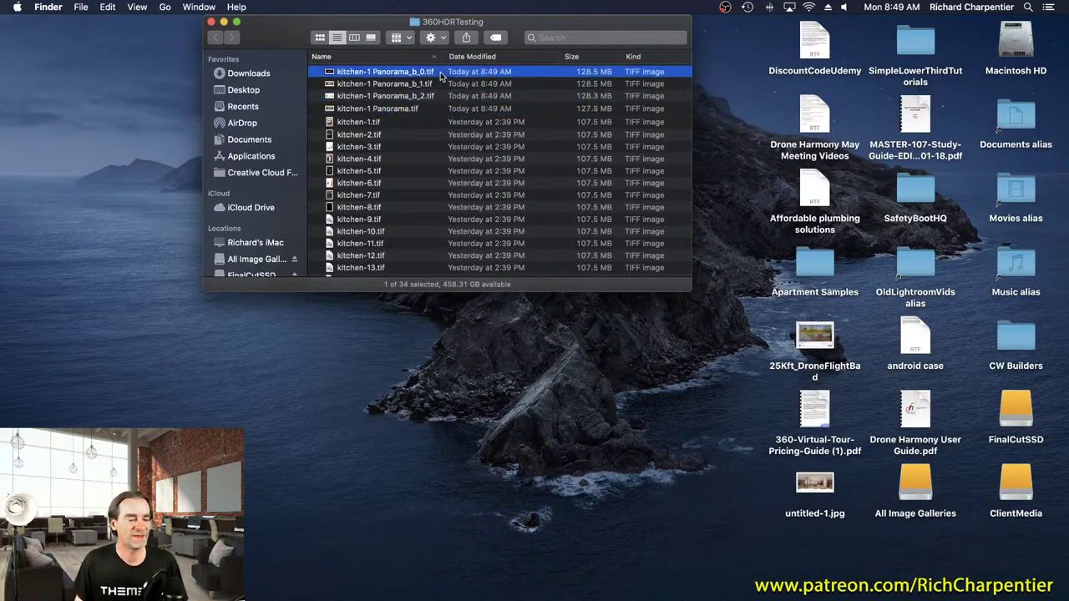
left_click(435, 85)
left_click(440, 85)
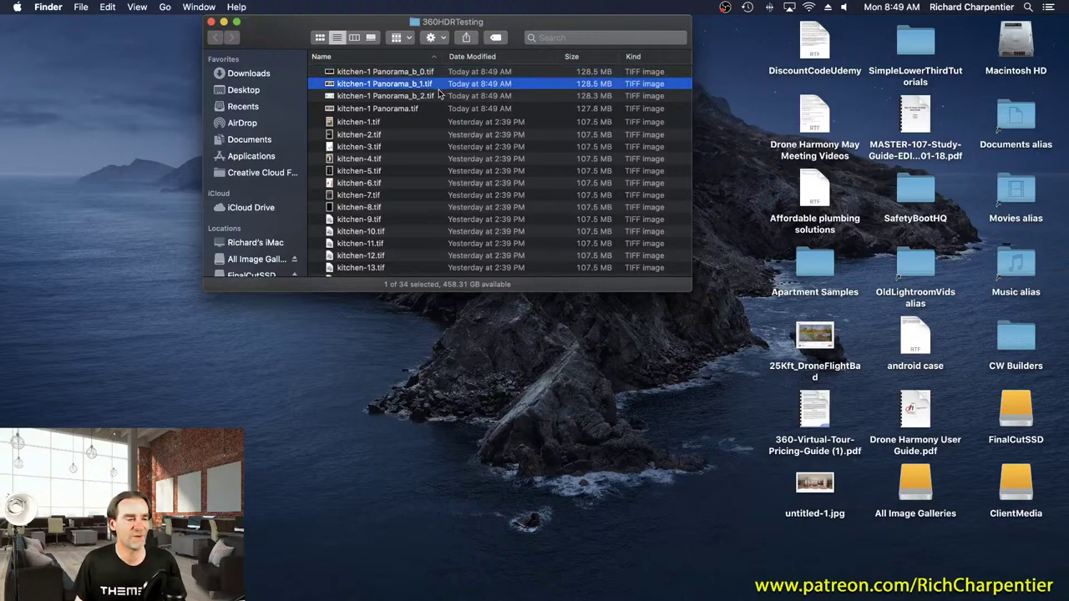
left_click(441, 107)
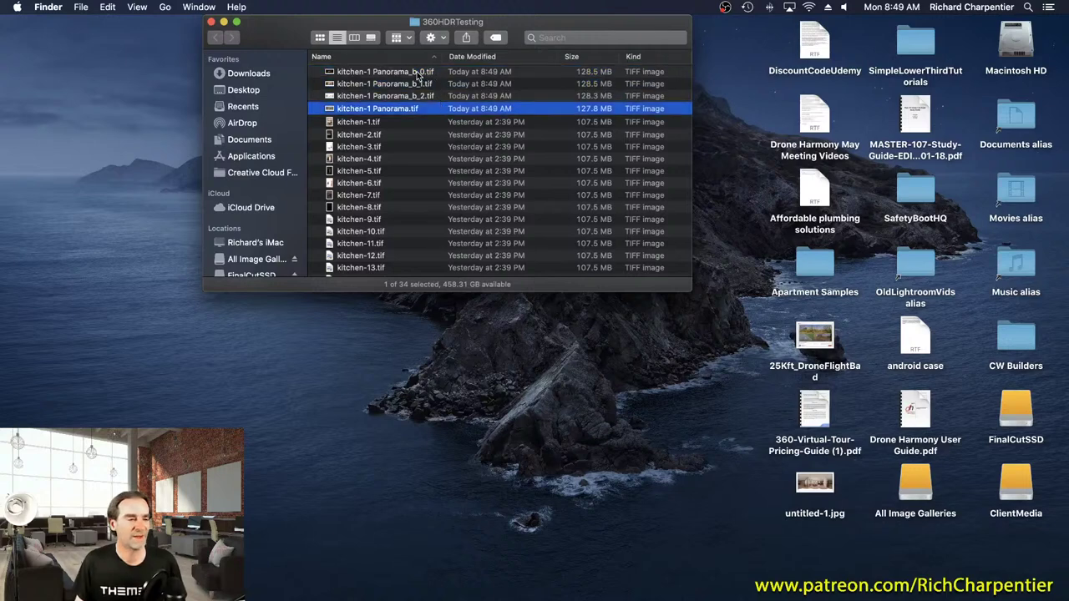
left_click(419, 73)
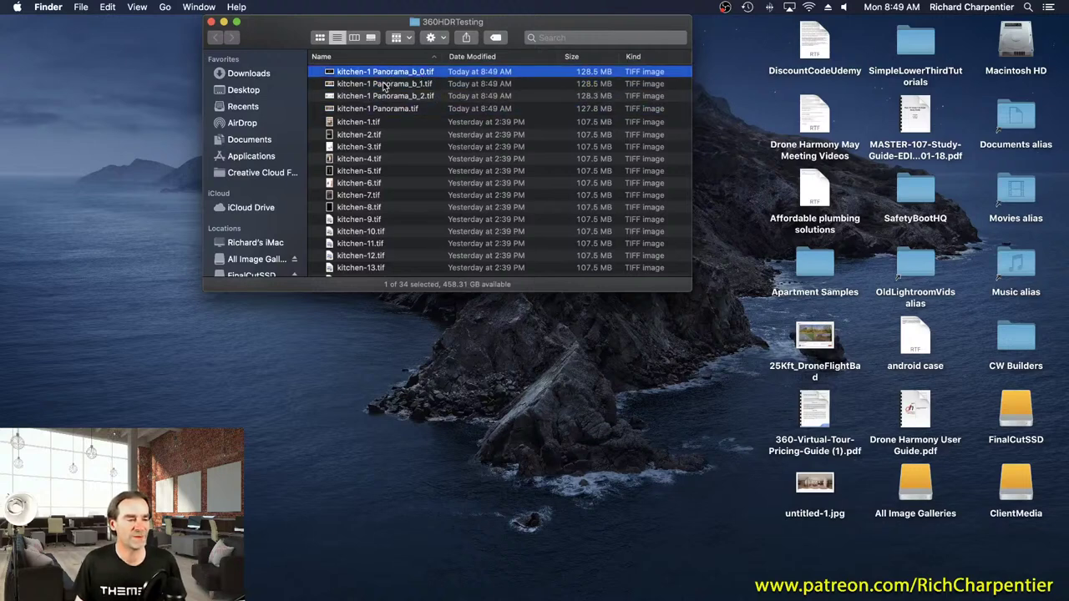
left_click(385, 86)
left_click(388, 98)
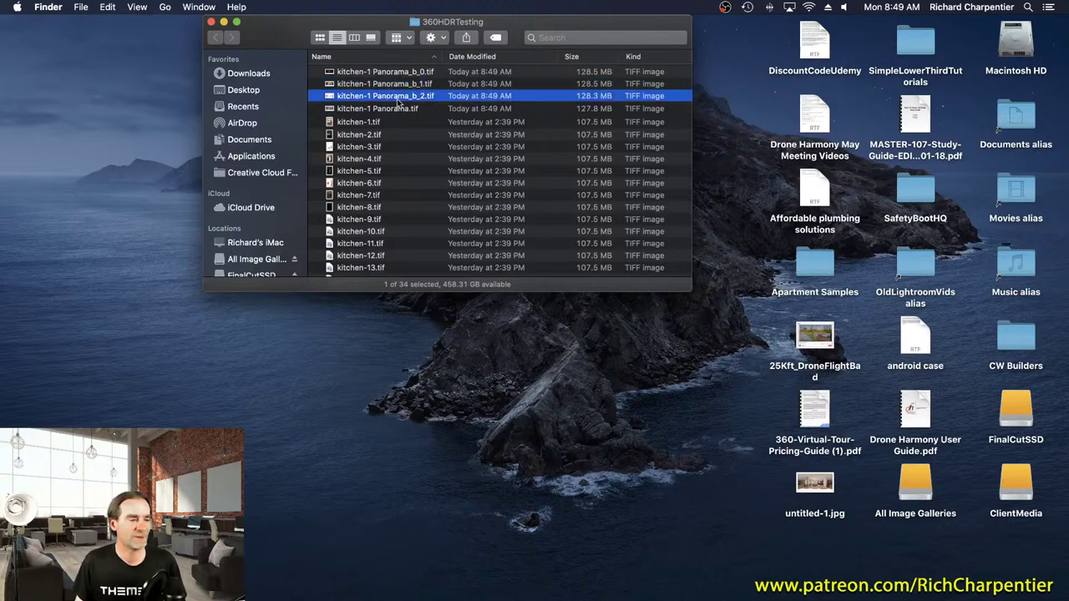
left_click(404, 75)
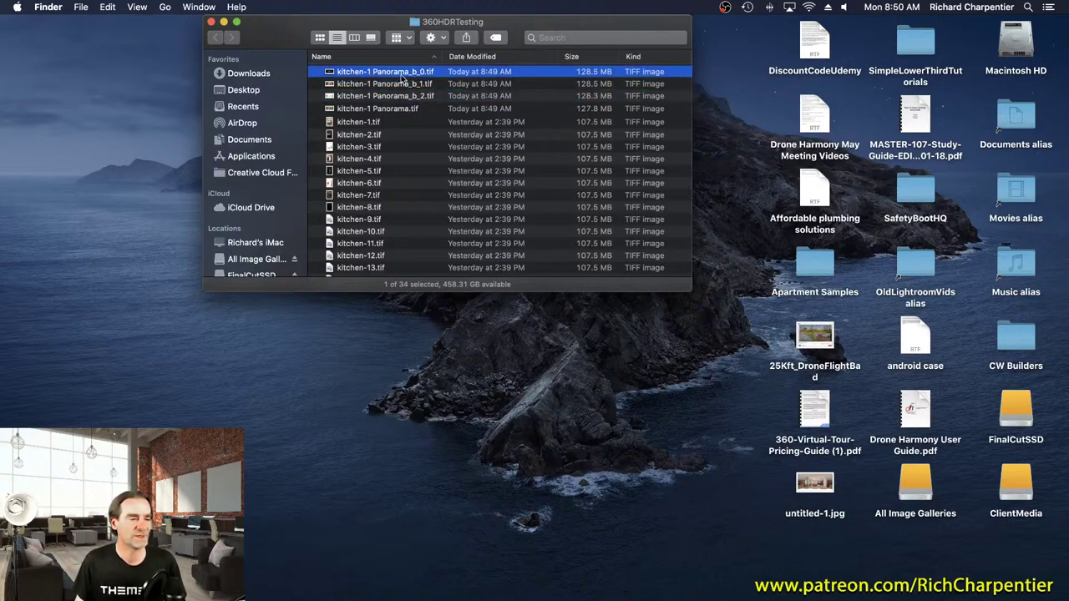
left_click(394, 97, "shift")
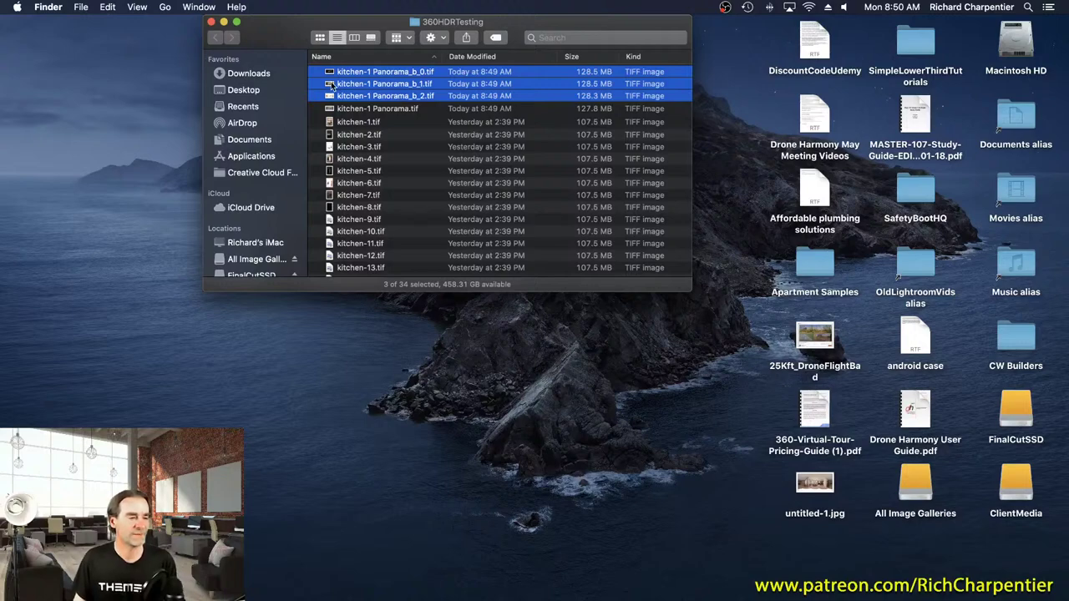
Drag the three selected blend-plane TIFFs onto Aurora HDR in the Dock
left_click_drag(394, 98, 339, 590)
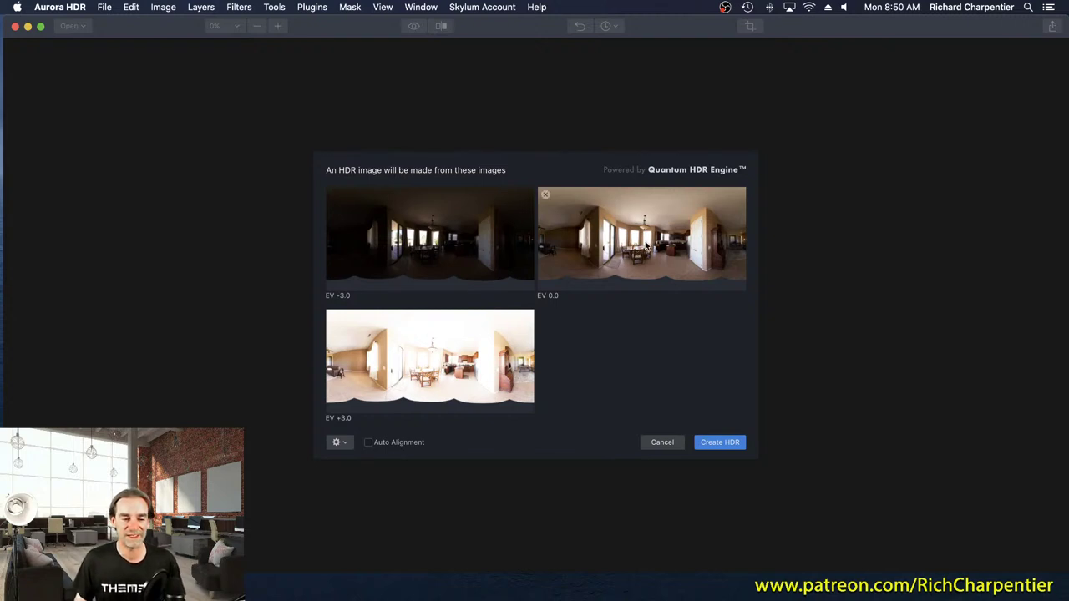
Create the HDR with Auto Alignment and Chromatic Aberration Reduction turned on
left_click(367, 444)
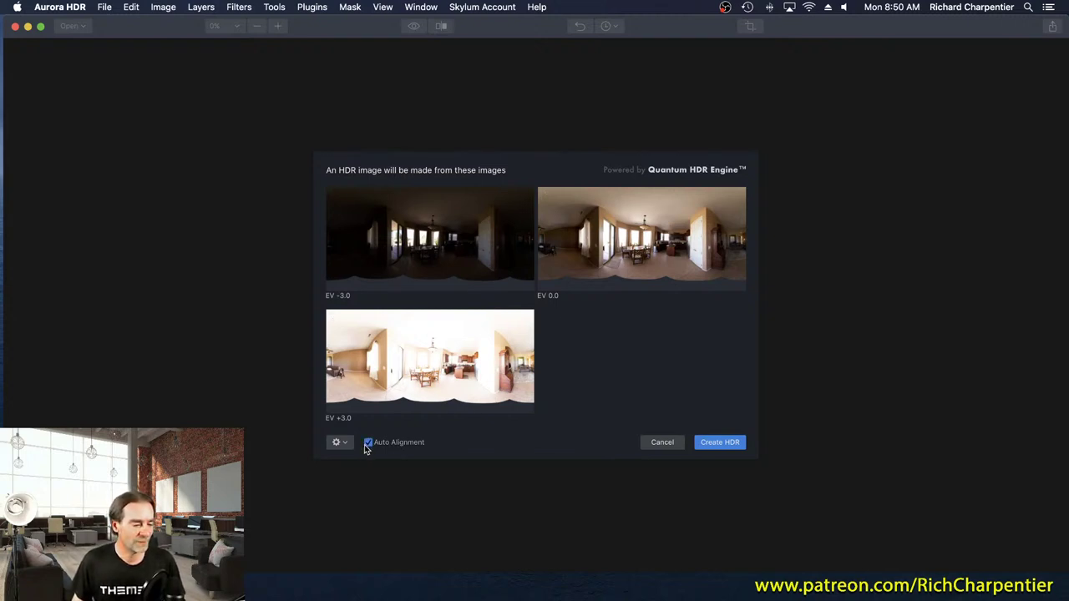
left_click(342, 444)
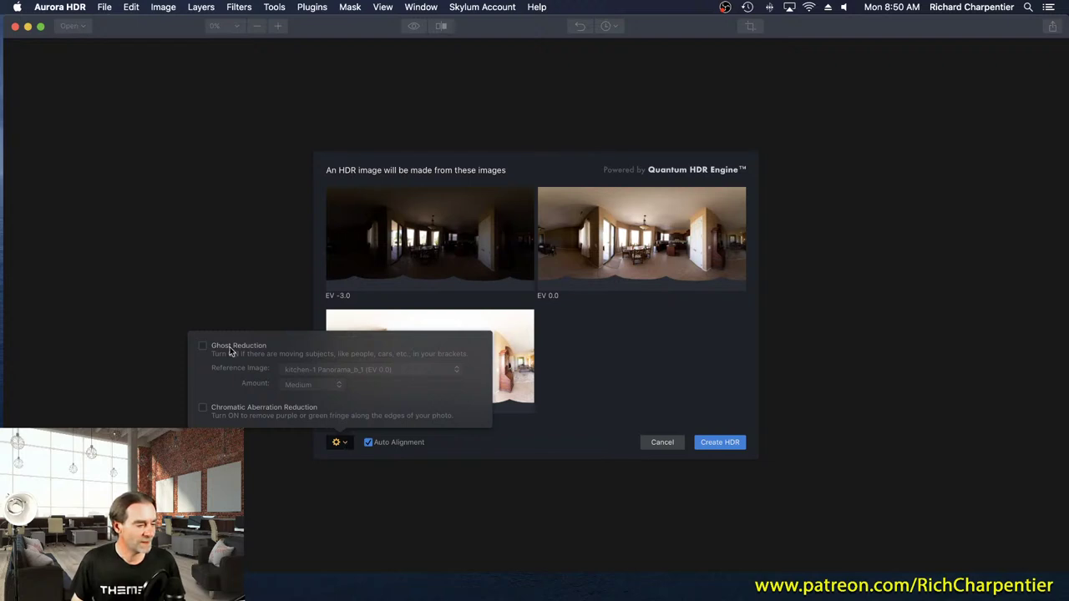
left_click(203, 409)
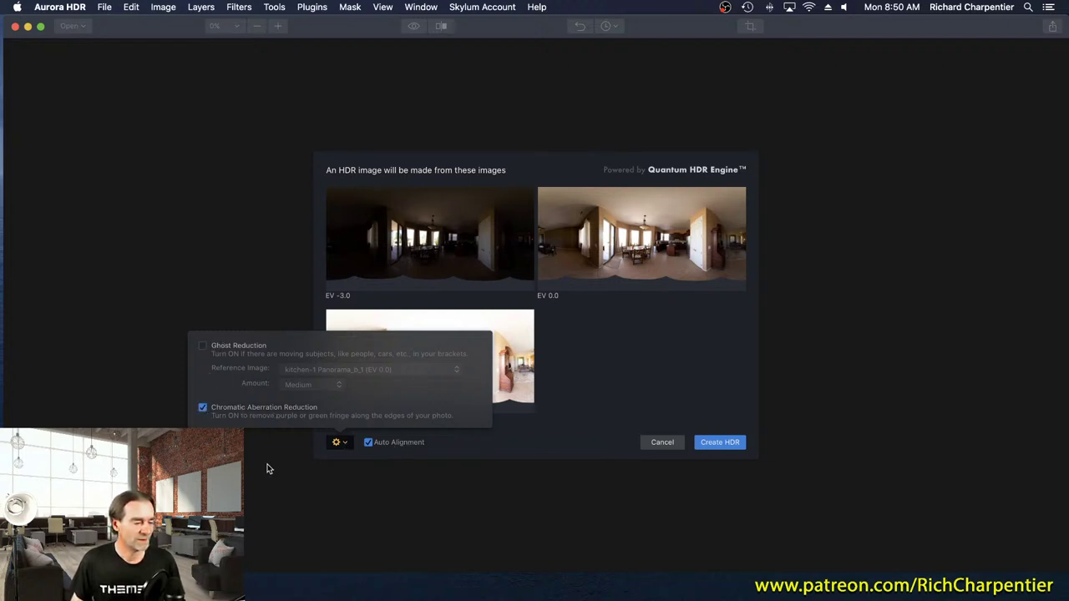
left_click(639, 471)
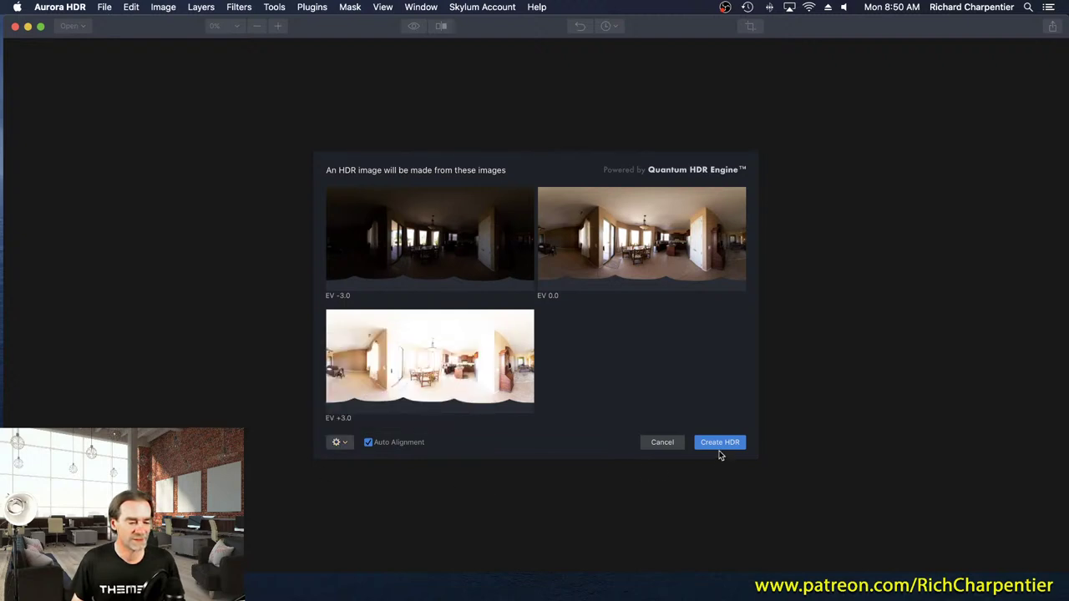
left_click(720, 442)
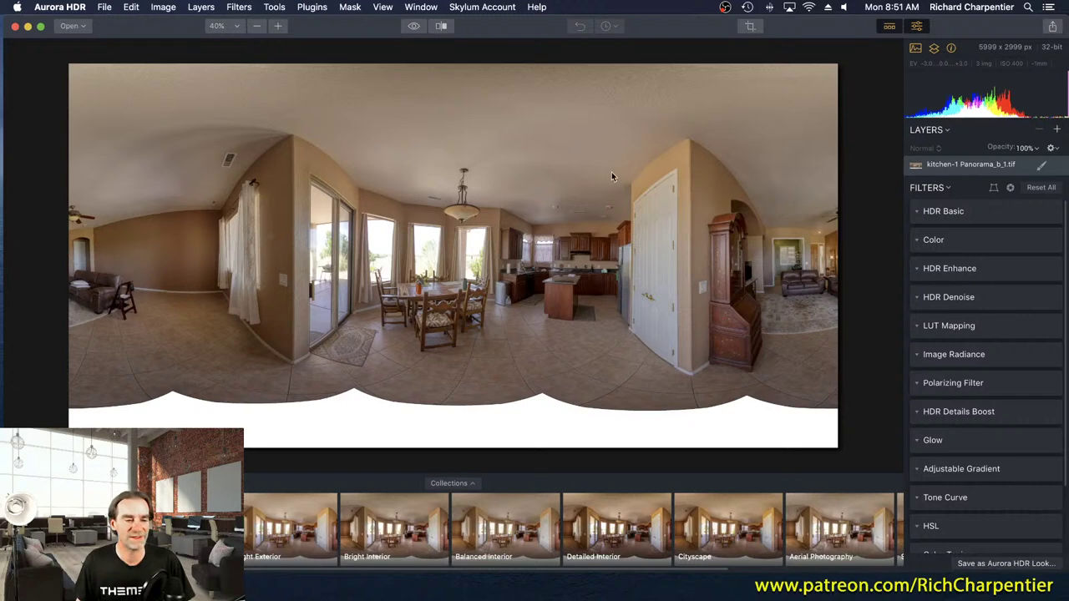
Turn on the Before/After split view, sweep the divider to compare, then turn it off
left_click(442, 26)
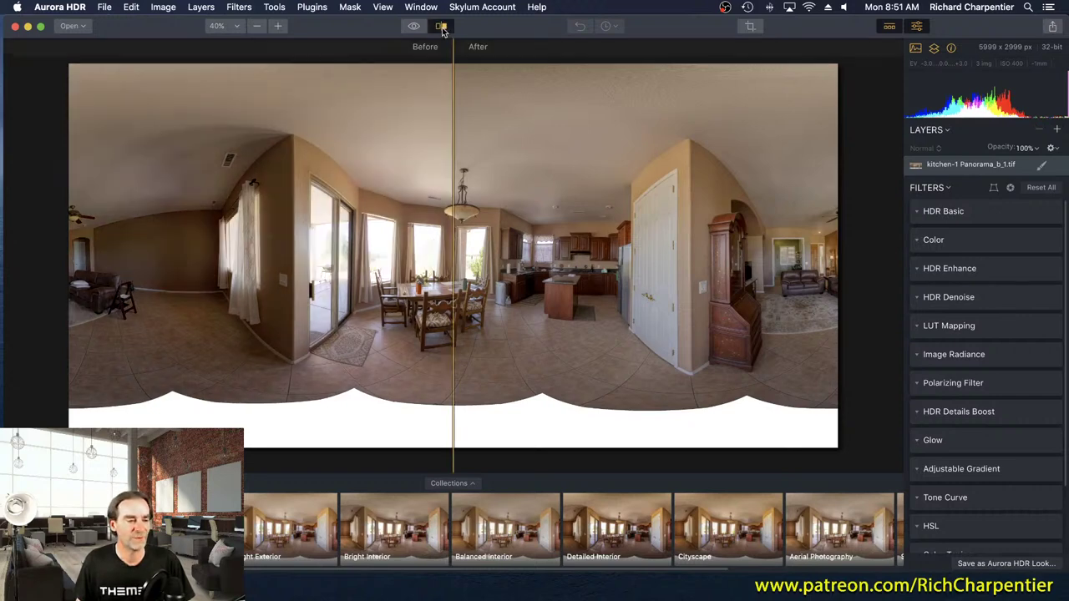
left_click_drag(452, 60, 451, 175)
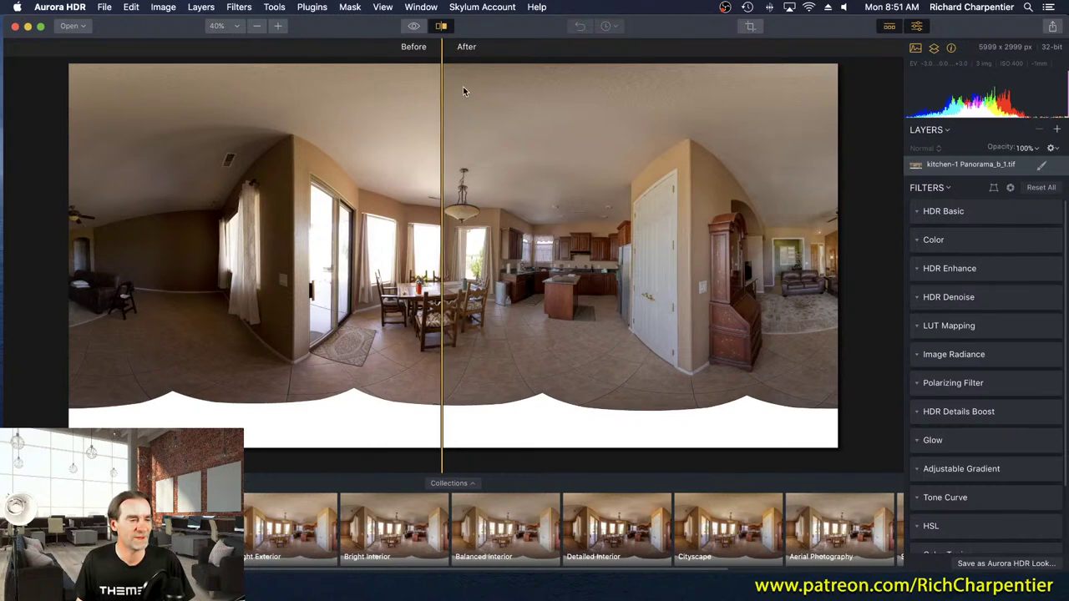
left_click(442, 26)
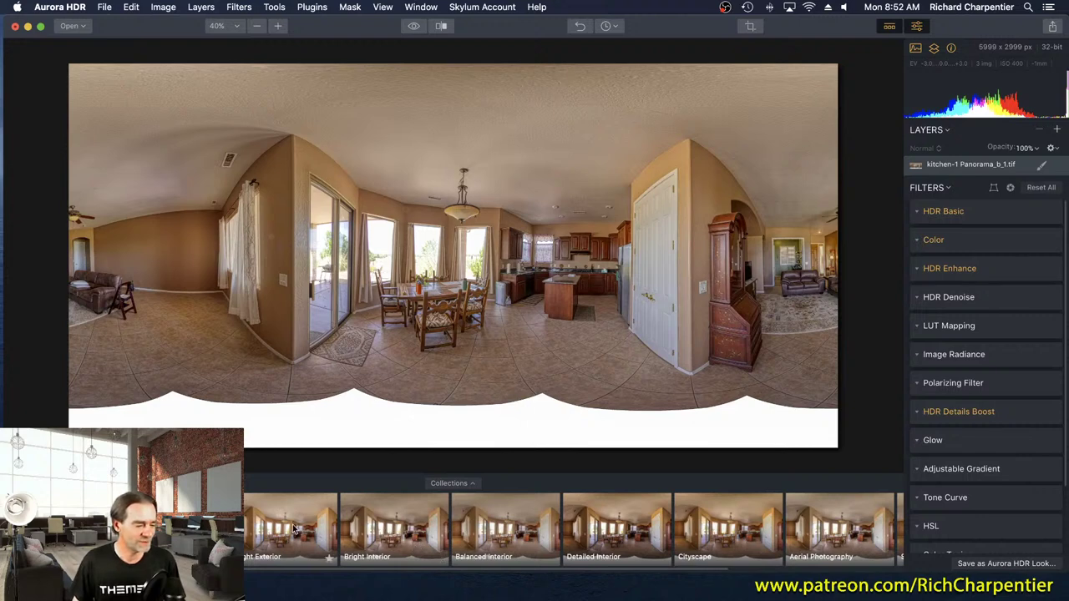
Try Bright Interior, settle on the Balanced Interior preset, and expand HDR Basic
left_click(379, 528)
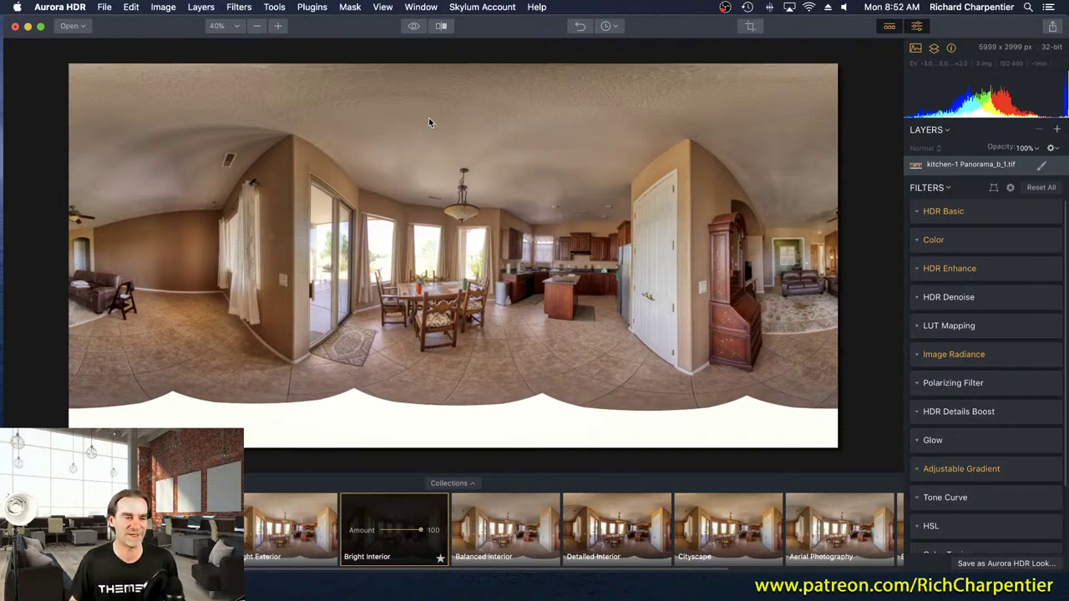
left_click(505, 501)
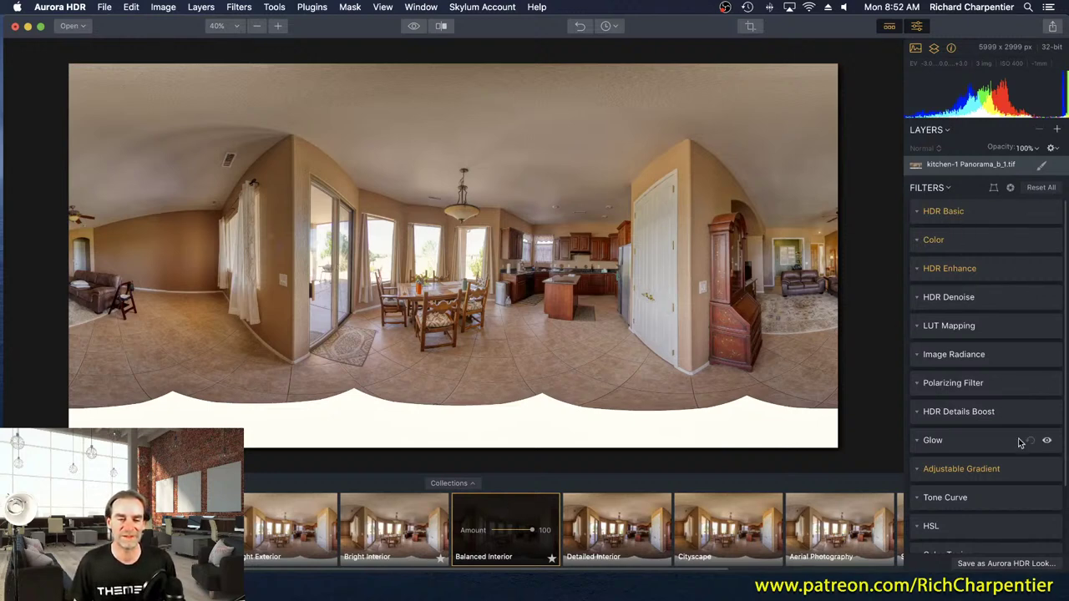
left_click(921, 216)
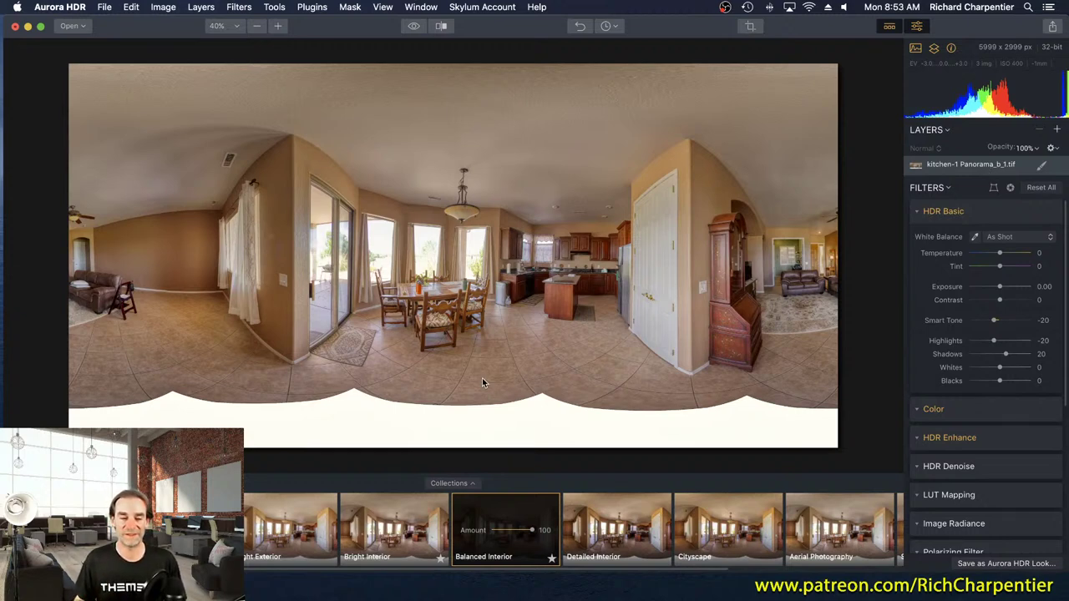
Set white balance by sampling the white door, then cool Temperature to -18
left_click(975, 238)
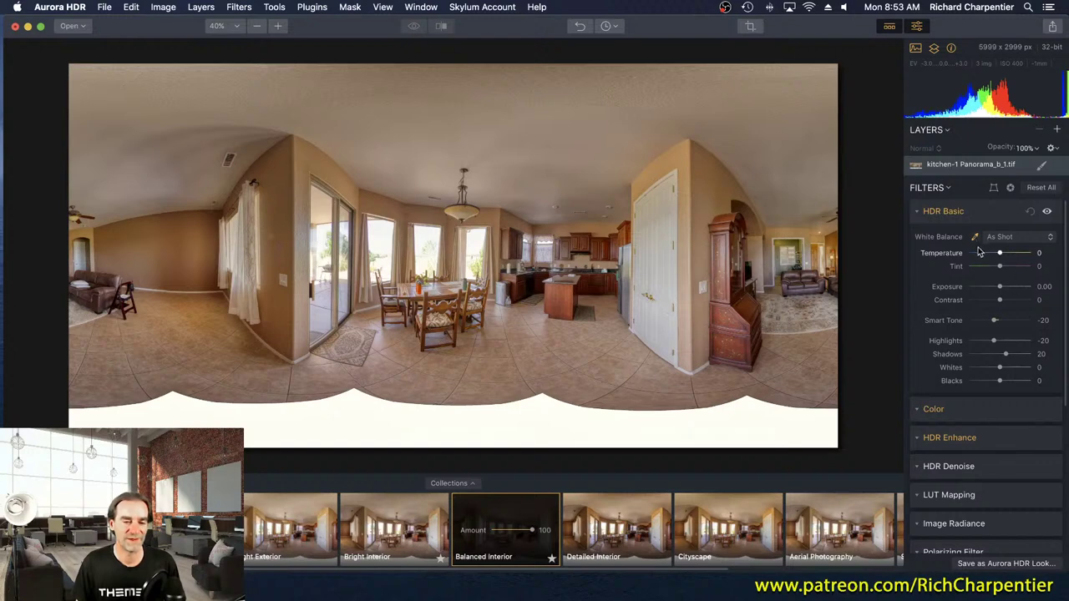
left_click(653, 249)
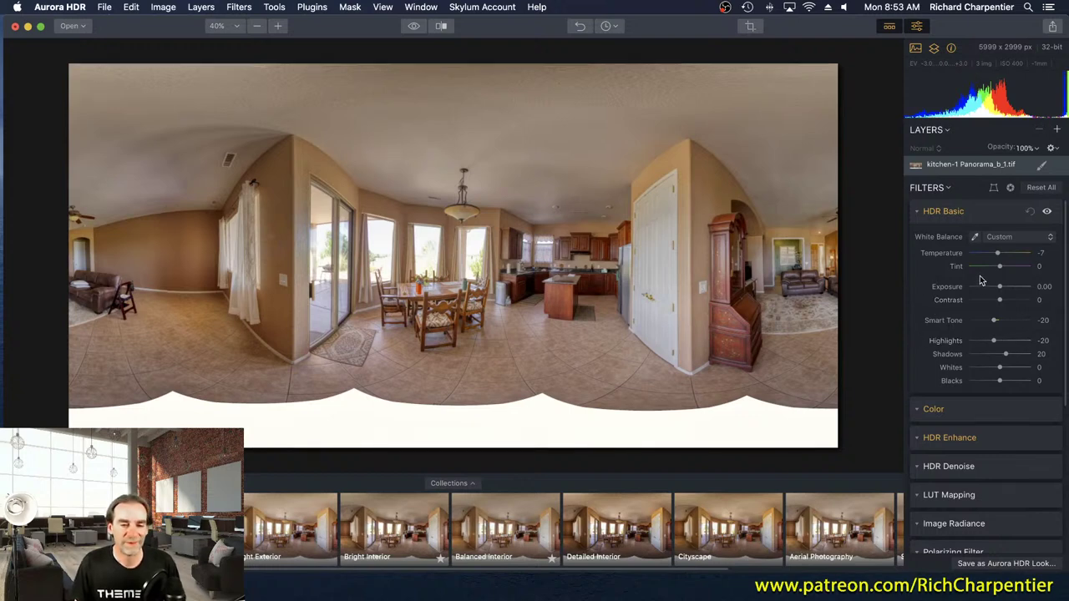
left_click_drag(997, 257, 995, 259)
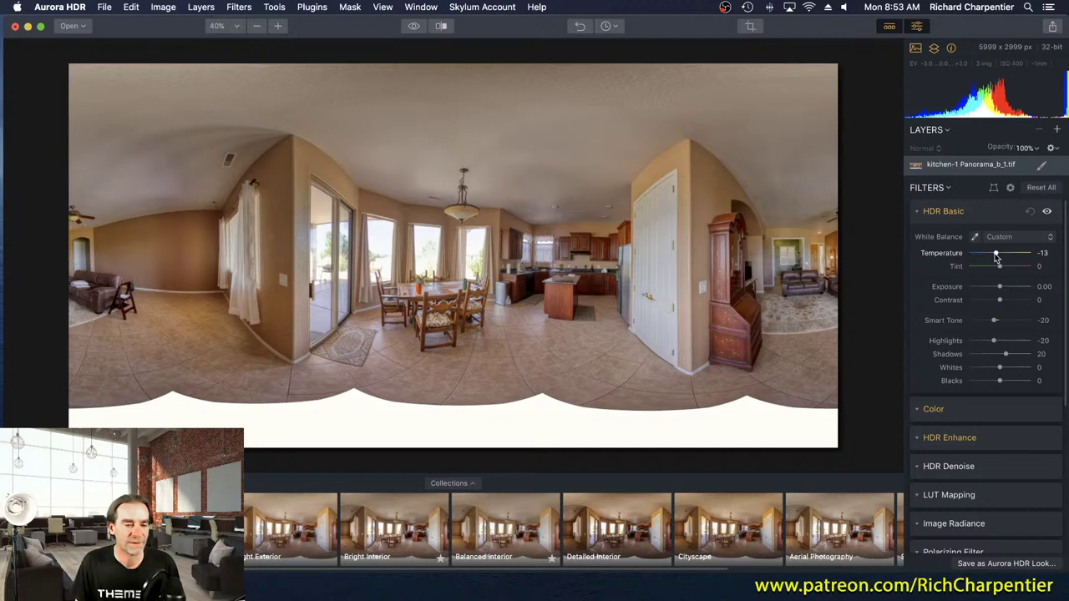
left_click_drag(995, 259, 993, 259)
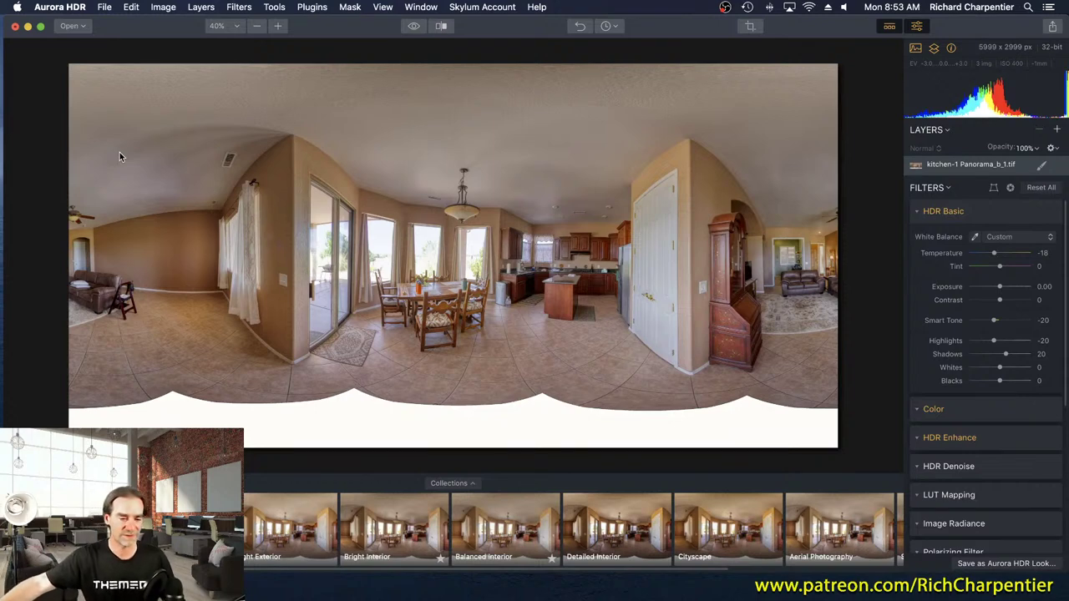
Quit Aurora HDR with Don't Save and minimize the 360HDRTesting Finder window
left_click(71, 10)
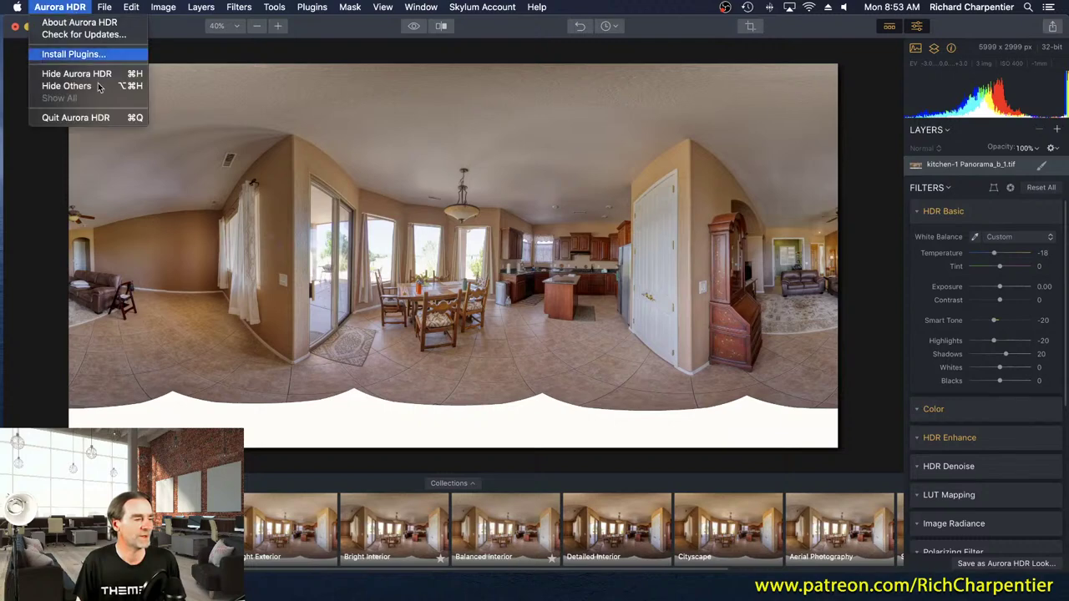
left_click(117, 118)
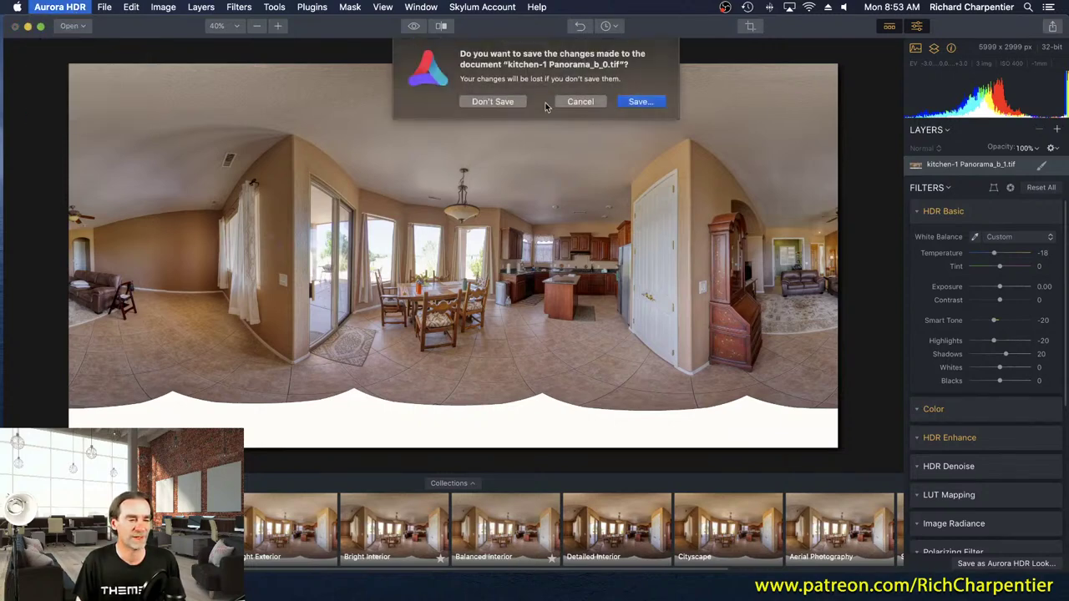
left_click(518, 104)
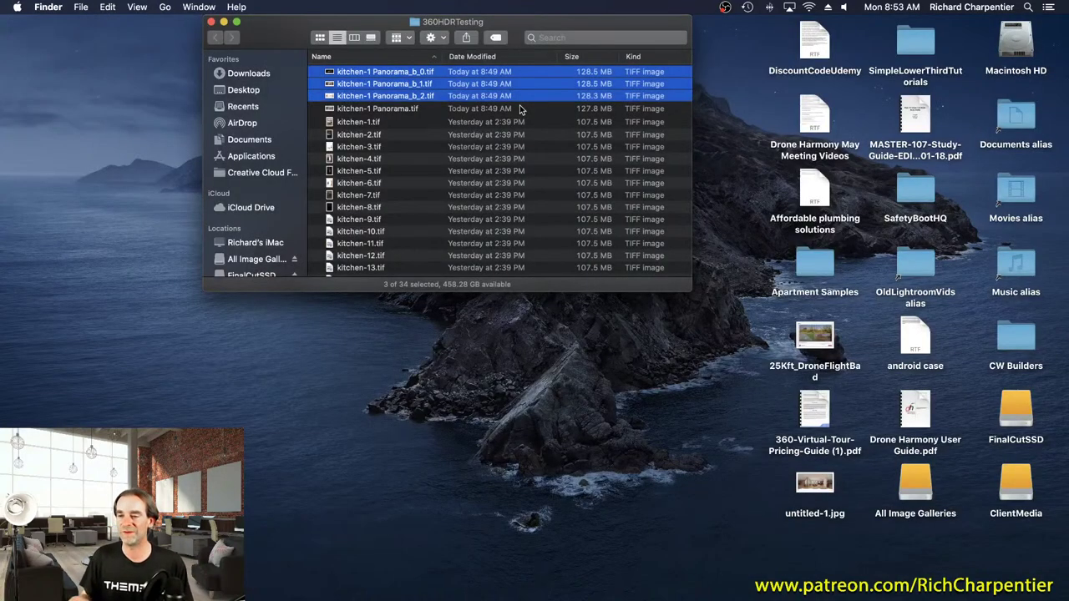
left_click(223, 21)
mouse_move(334, 597)
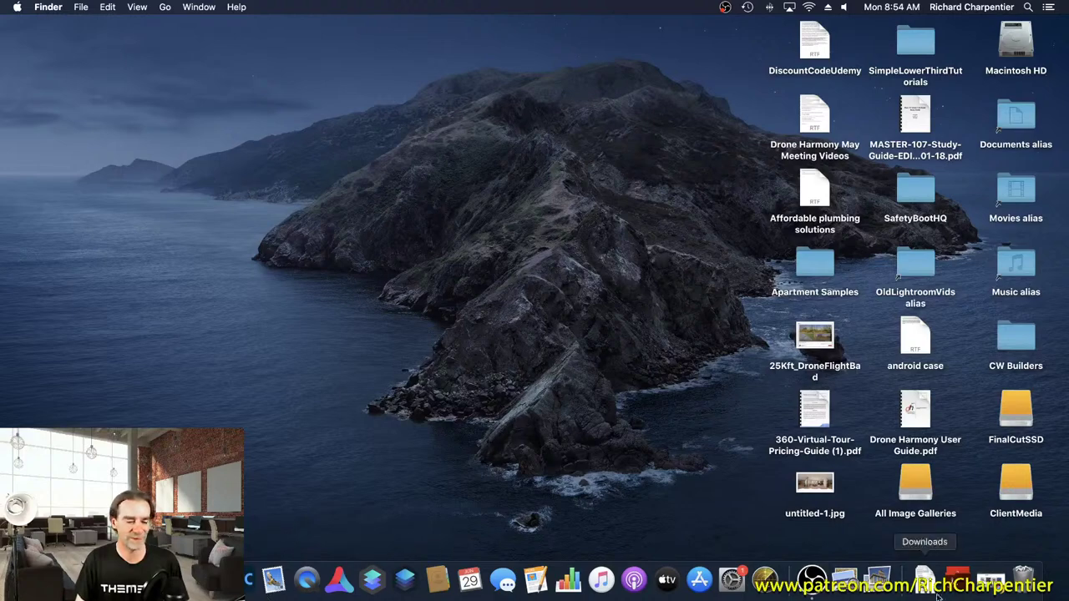
Restore the minimized Chrome window showing Kuula's Explore page from the Dock
left_click(999, 591)
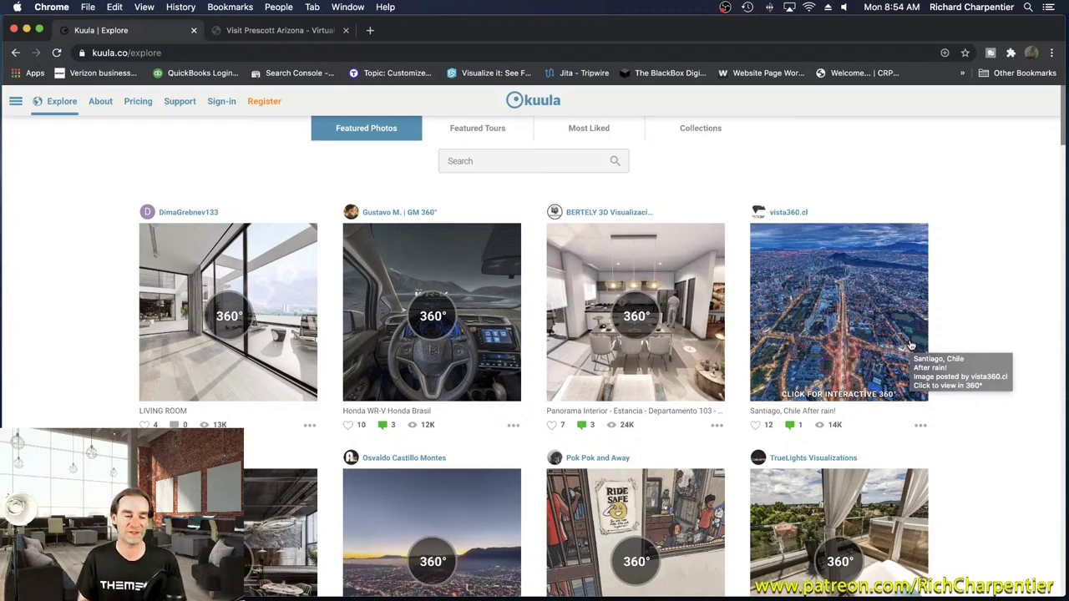
Scroll through Kuula's Explore gallery, including the Kitchen and Singapore Super Tree Grove tours, then refocus Chrome
scroll(864, 297, "down", 5)
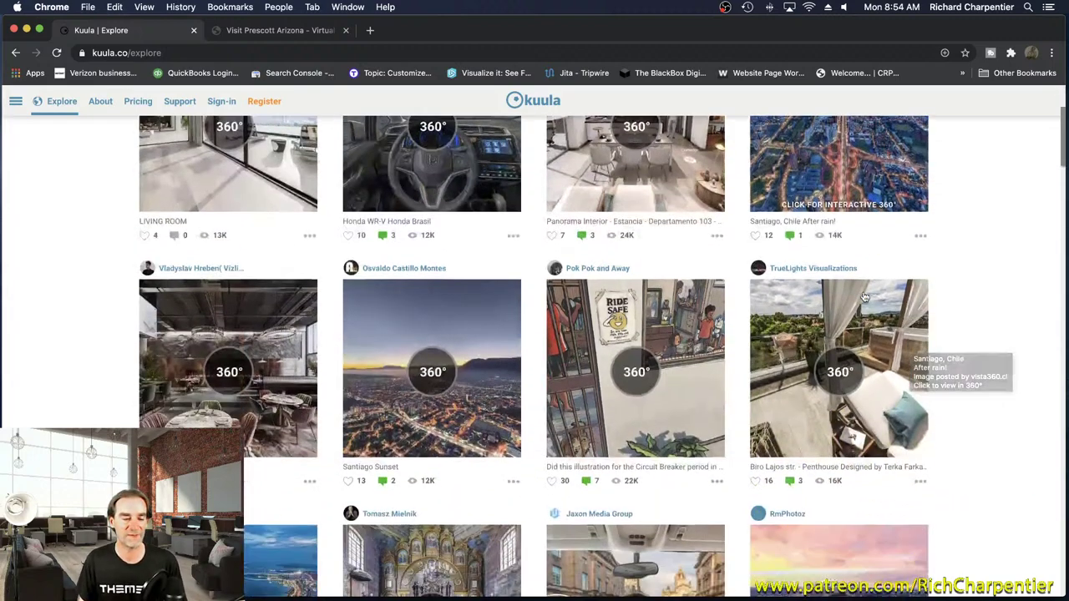
scroll(869, 305, "down", 5)
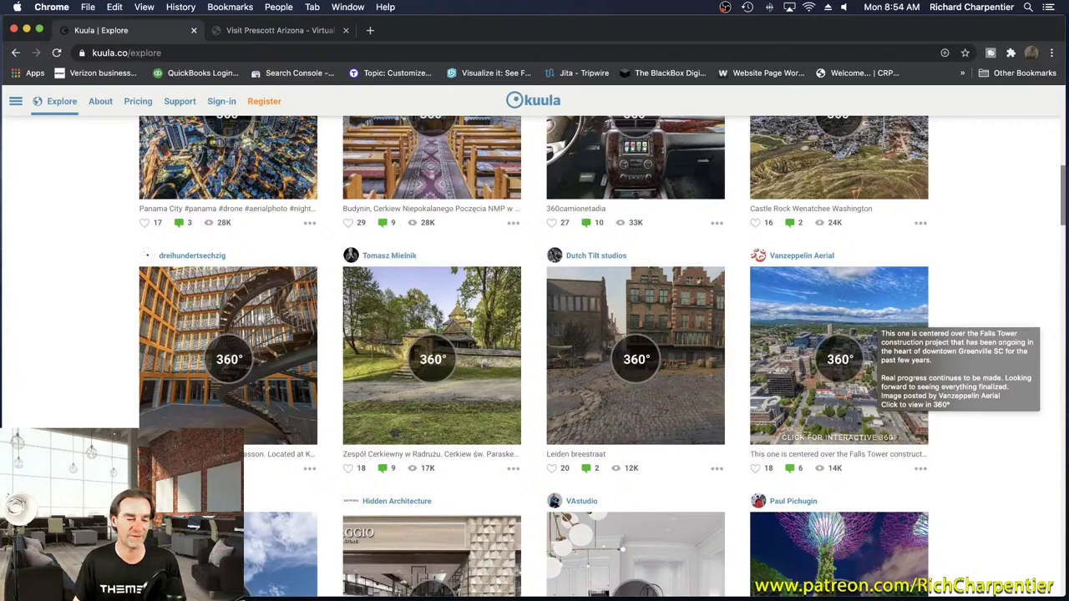
scroll(972, 259, "down", 4)
scroll(972, 262, "down", 1)
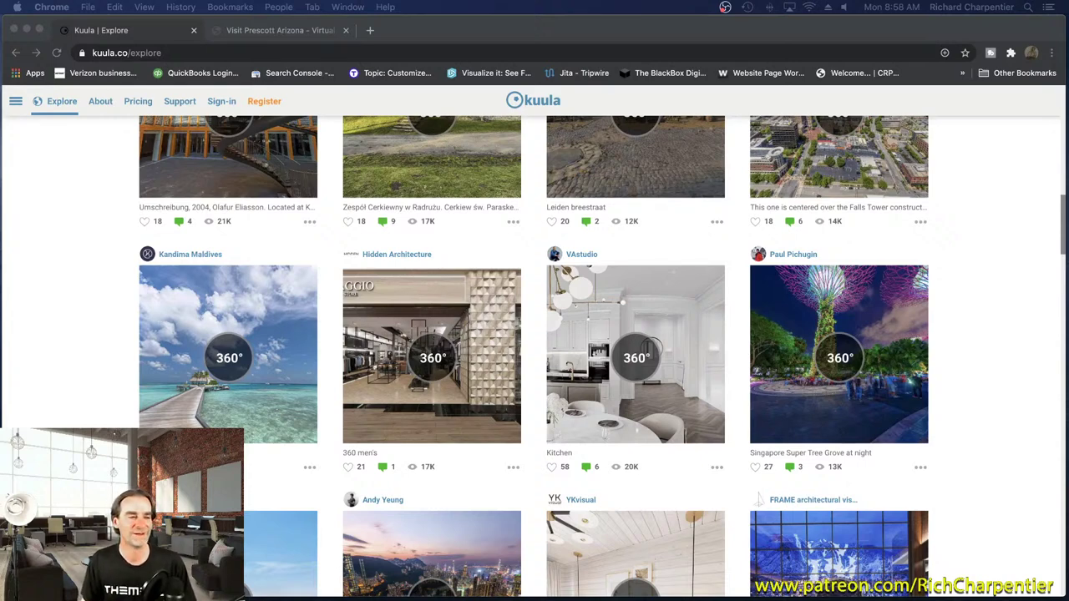
left_click(464, 23)
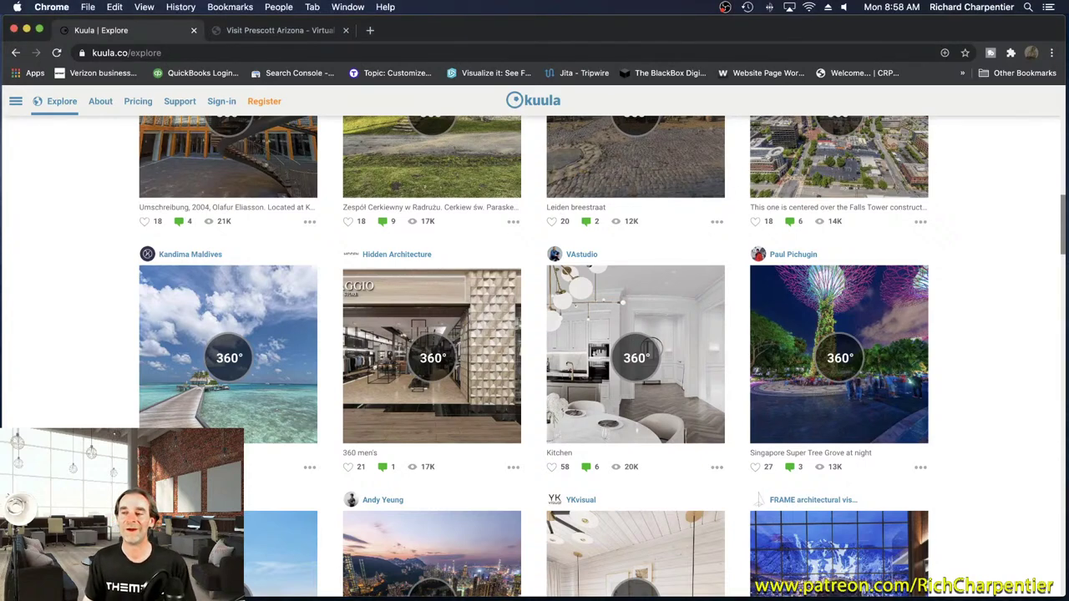